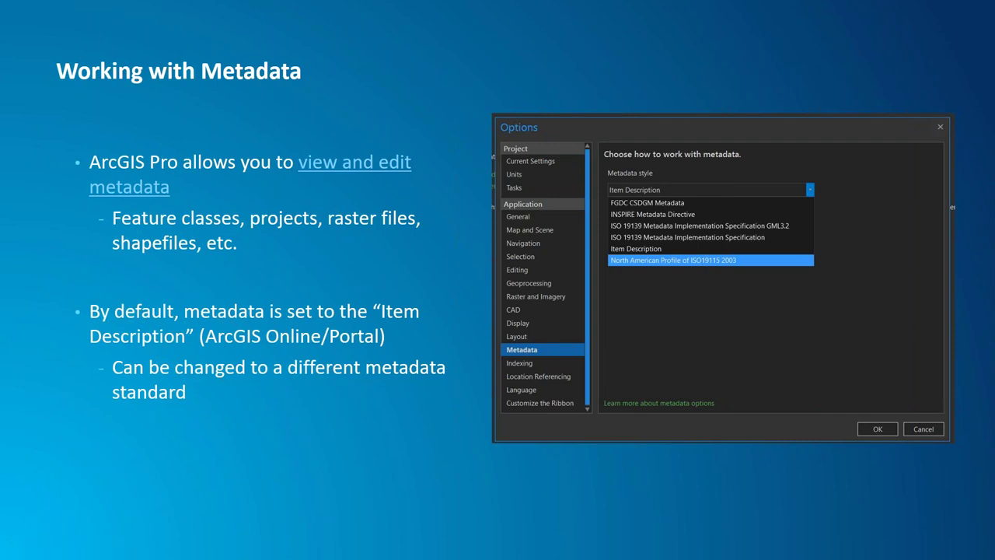
Leave the slide presentation and switch to the SonomaCo project in ArcGIS Pro.
click(372, 273)
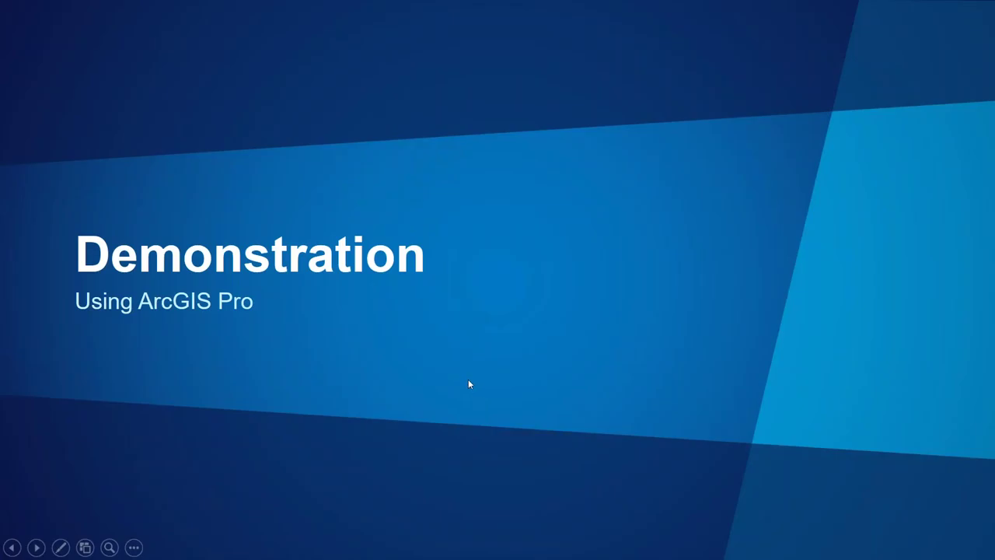
key(alt+Tab)
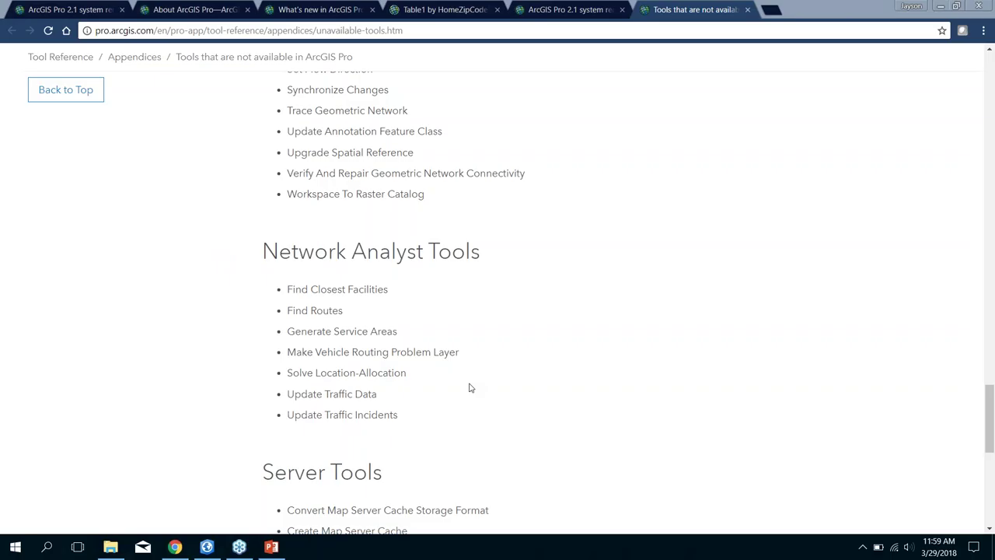
click(208, 547)
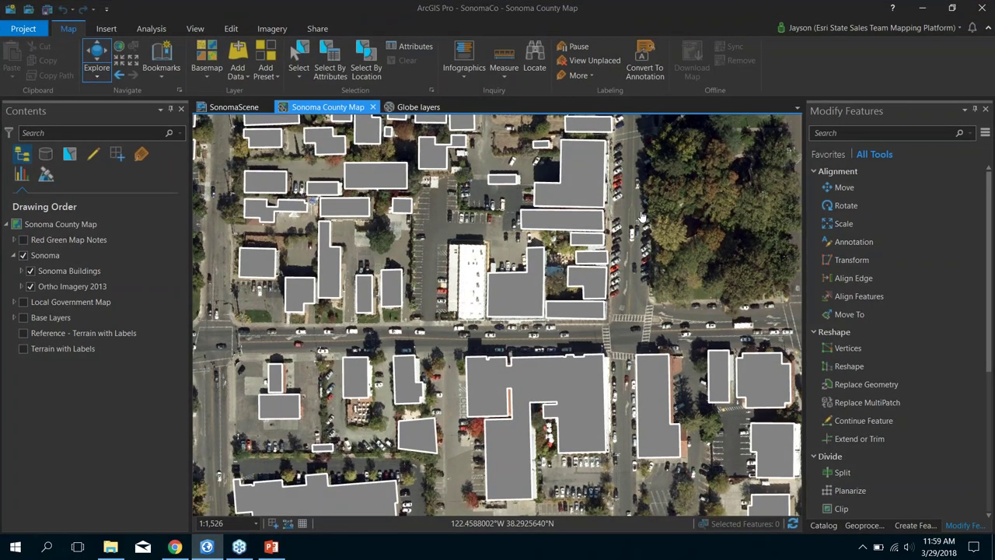
Review the project's portal connections and the license types available in the licensing configuration.
click(25, 29)
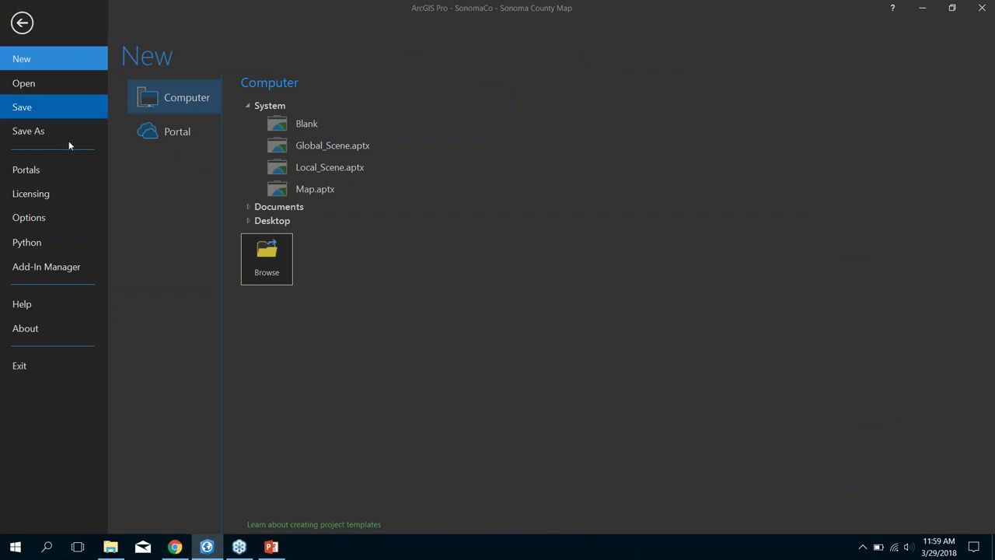
click(52, 174)
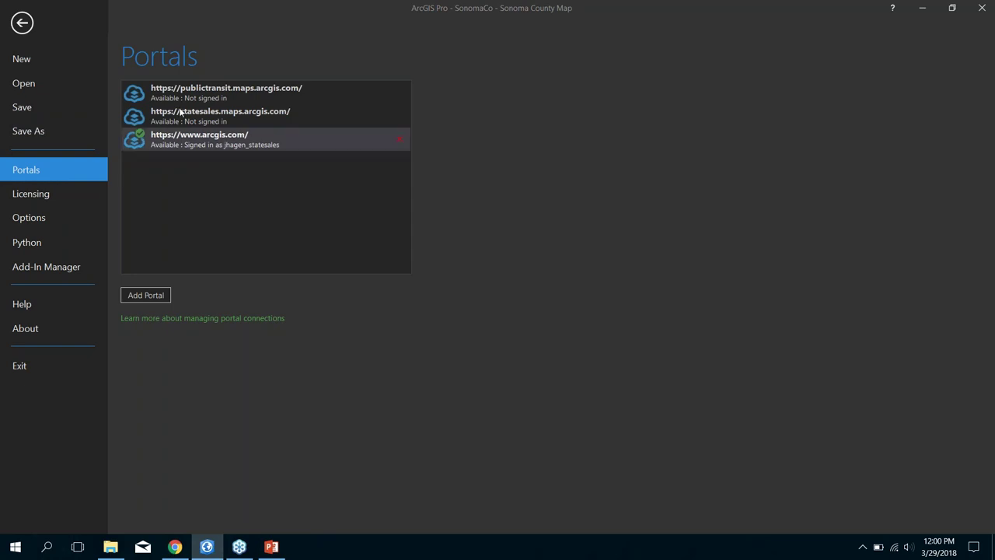
click(65, 199)
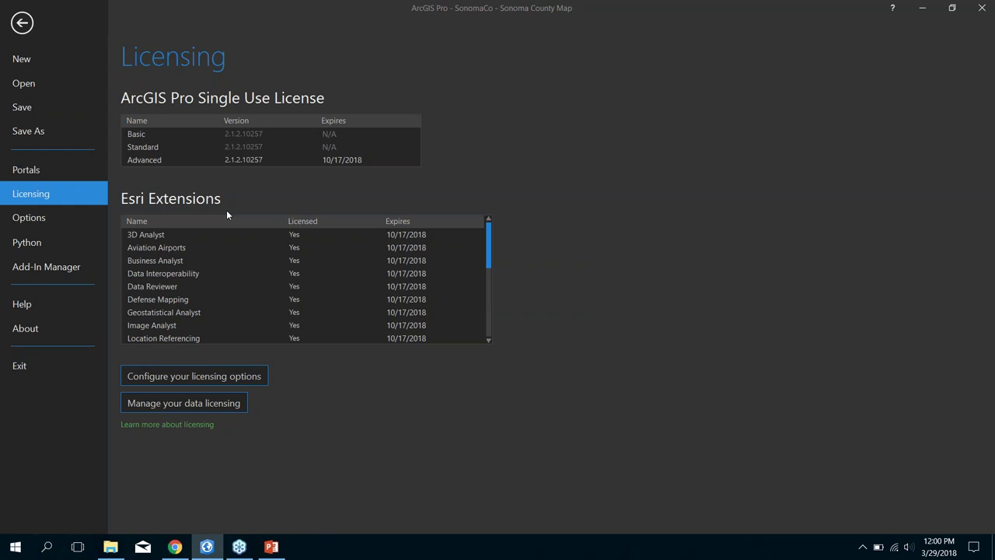
click(231, 376)
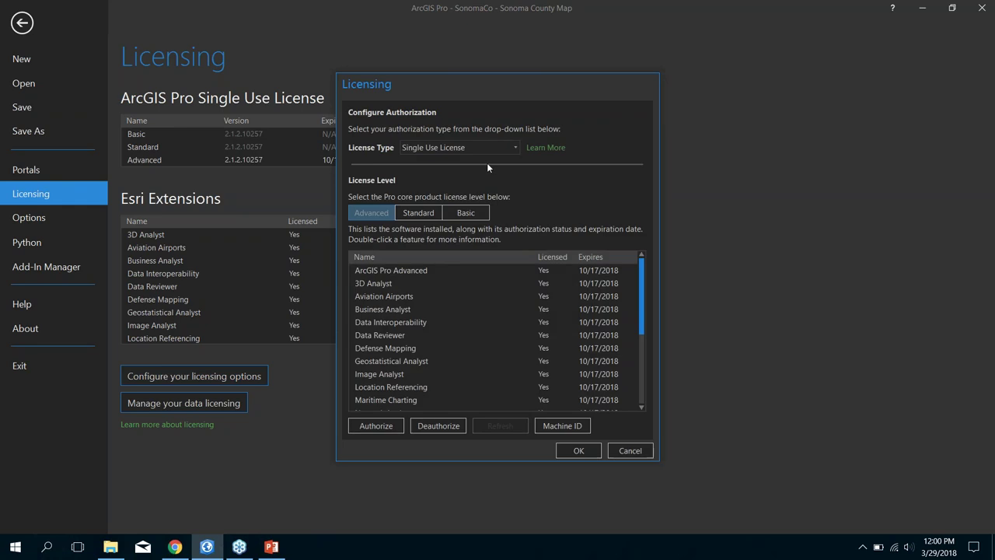
click(514, 148)
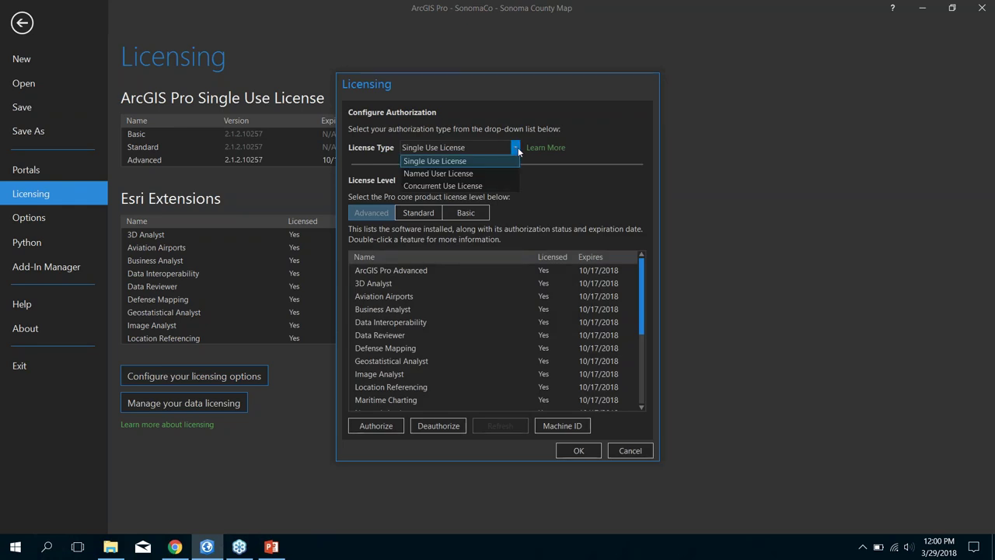
click(607, 143)
click(631, 454)
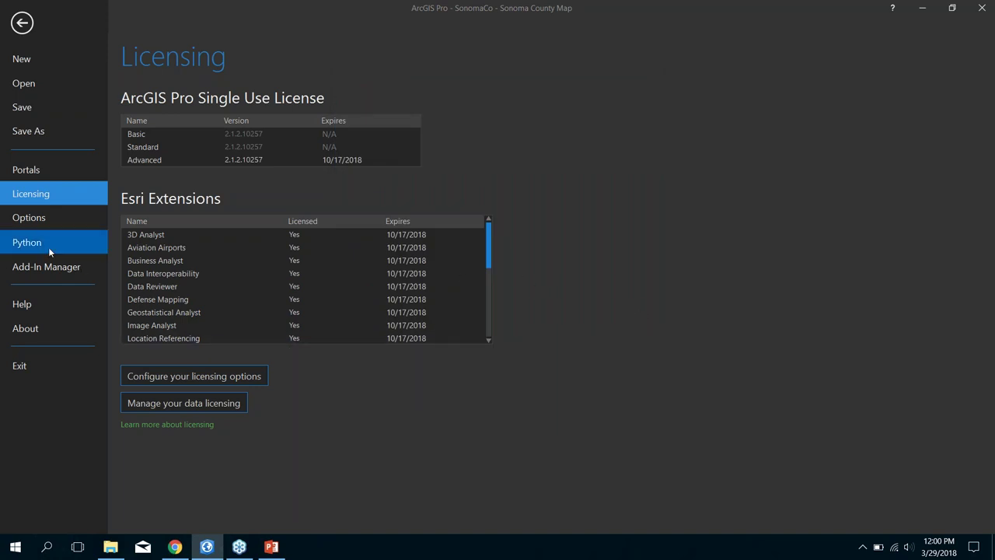
Examine the current project settings and the general application options, including the available themes.
click(55, 219)
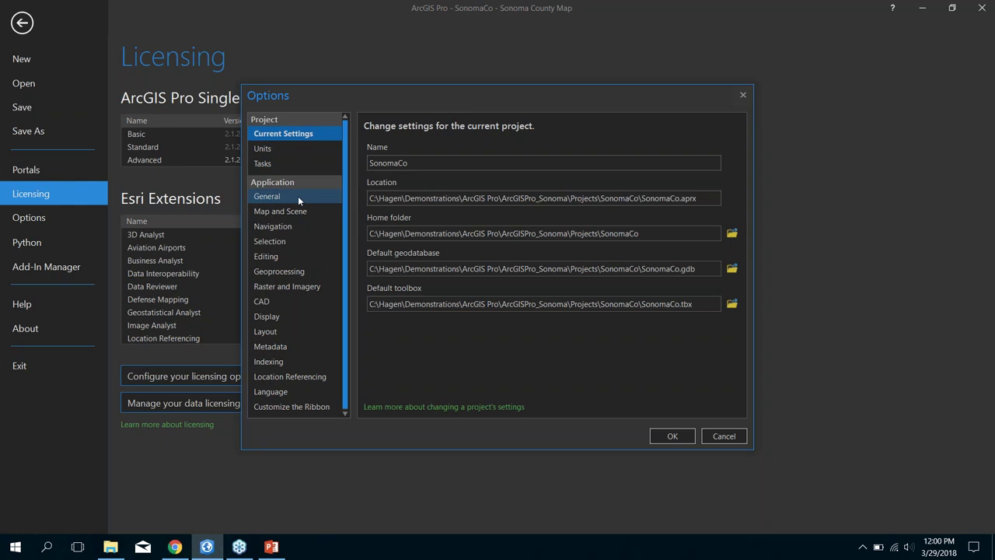
click(298, 196)
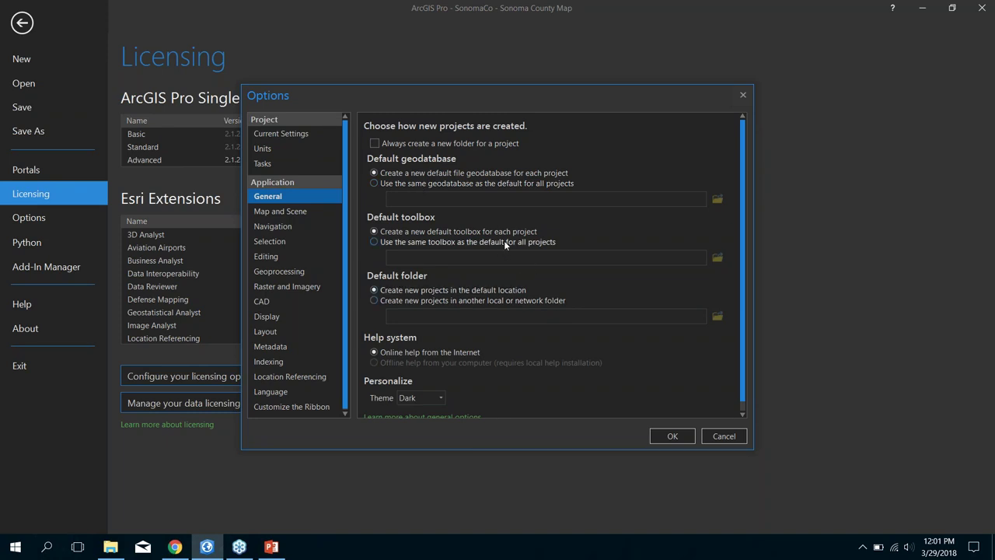
scroll(540, 246, down, 1)
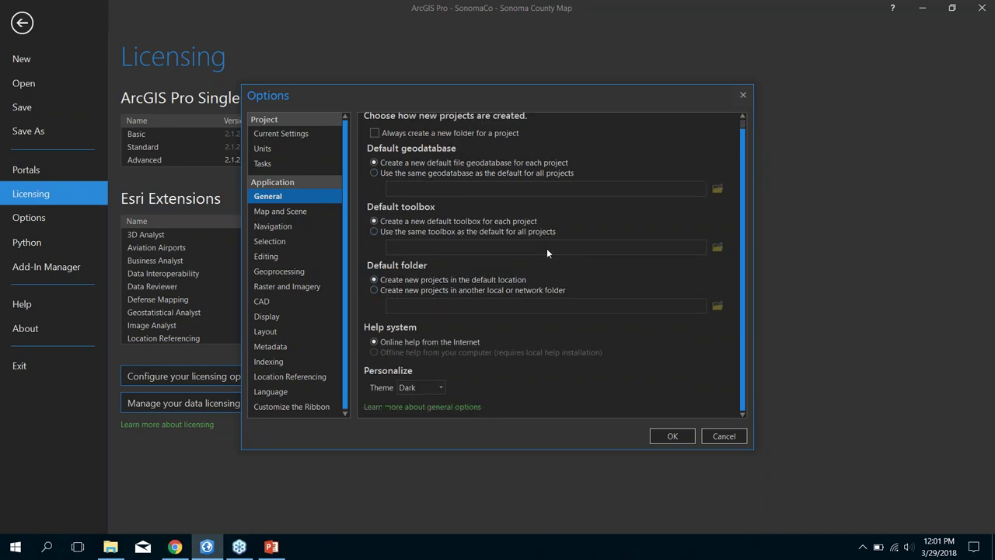
click(439, 387)
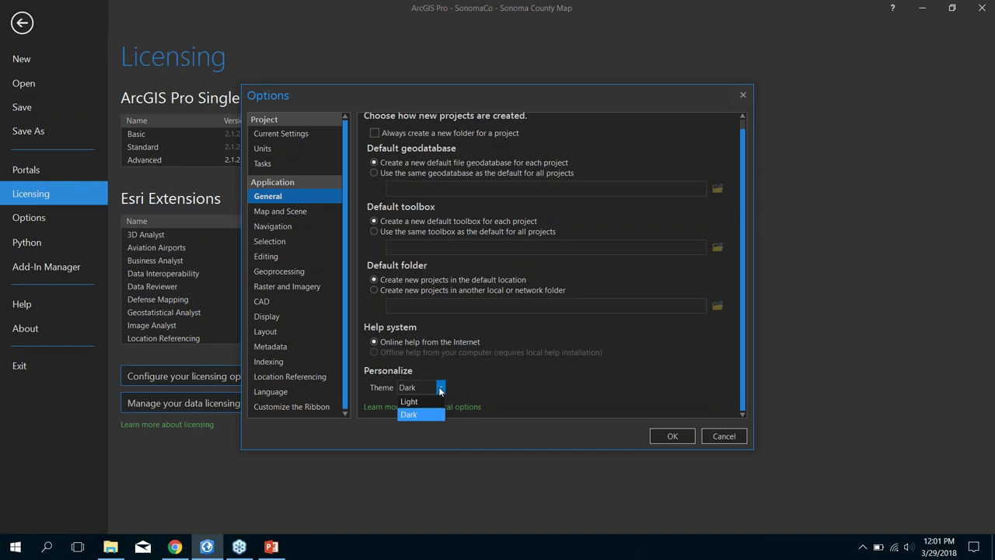
click(508, 387)
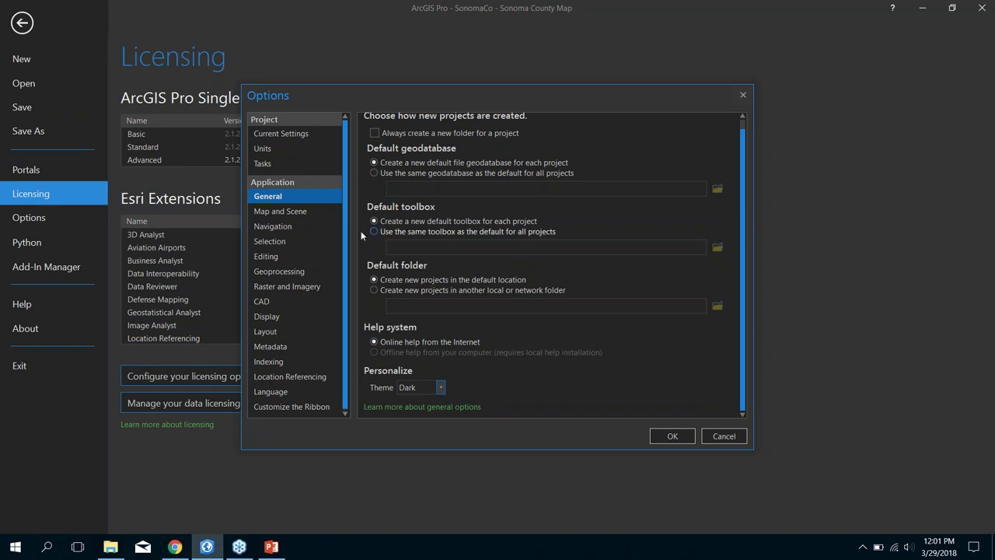
Look through the Map and Scene, Editing and ribbon customization options and the available metadata styles, and close the options without saving.
click(307, 211)
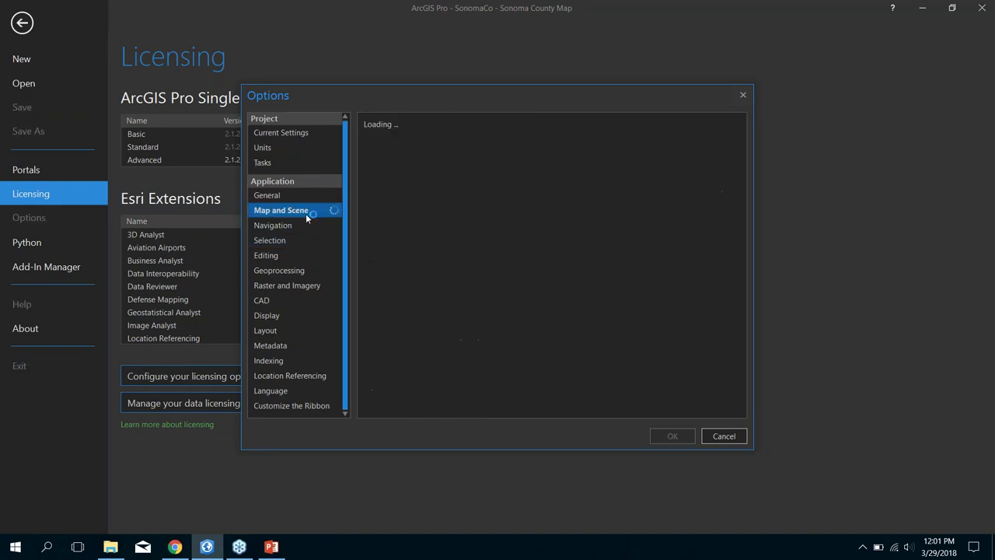
click(293, 258)
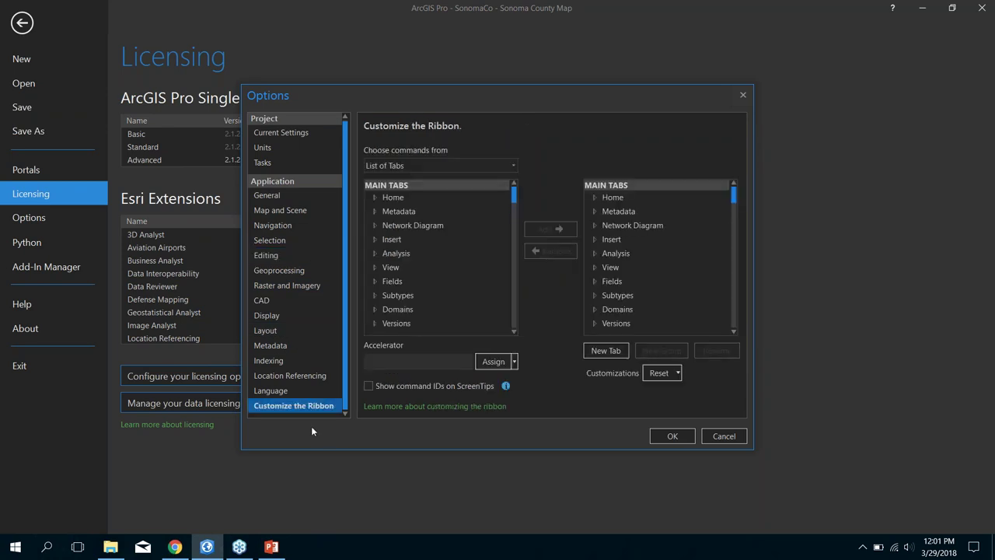
click(304, 344)
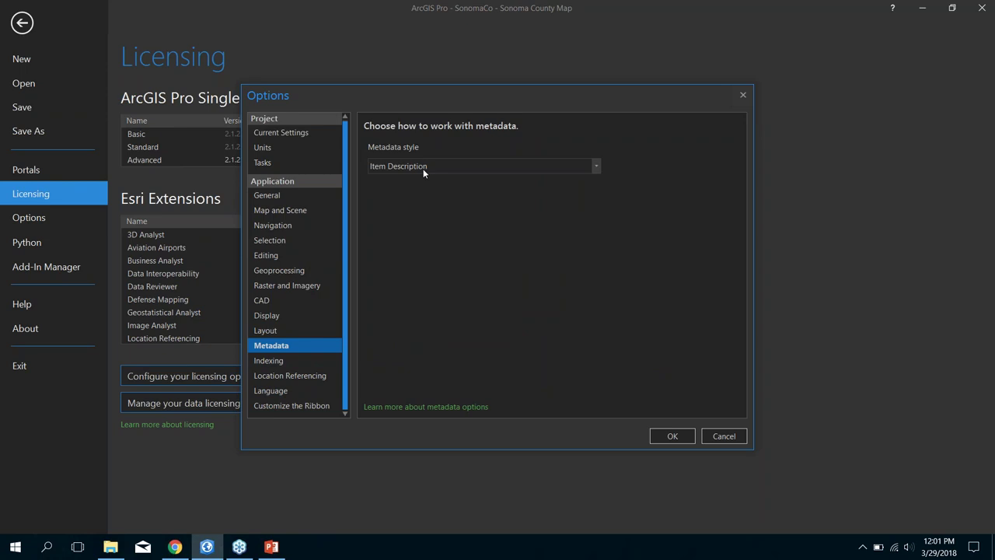
click(597, 167)
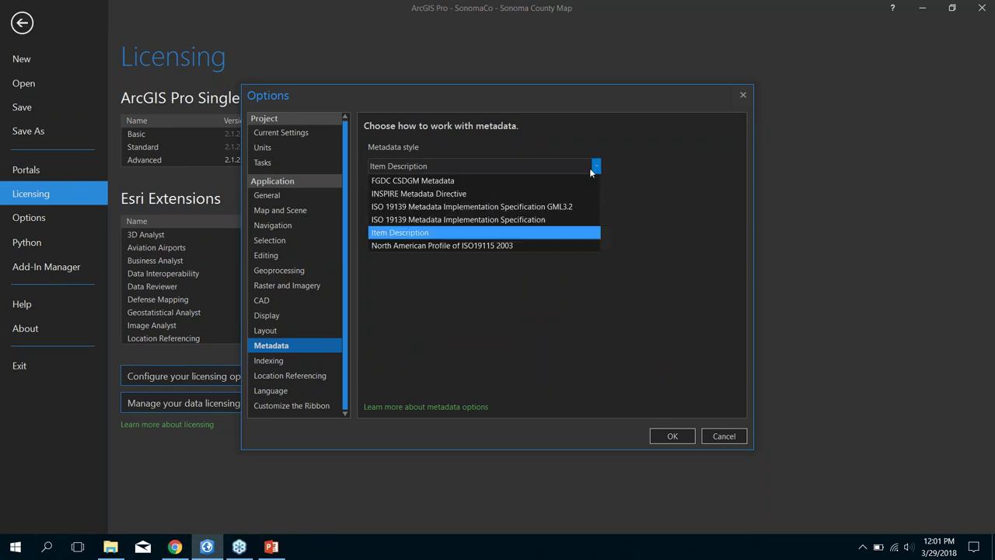
click(639, 153)
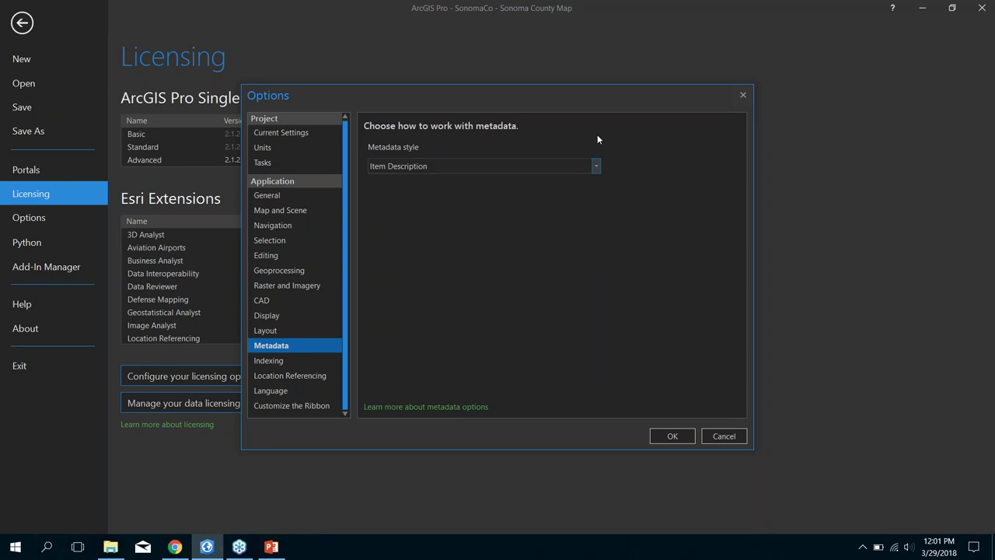
click(735, 437)
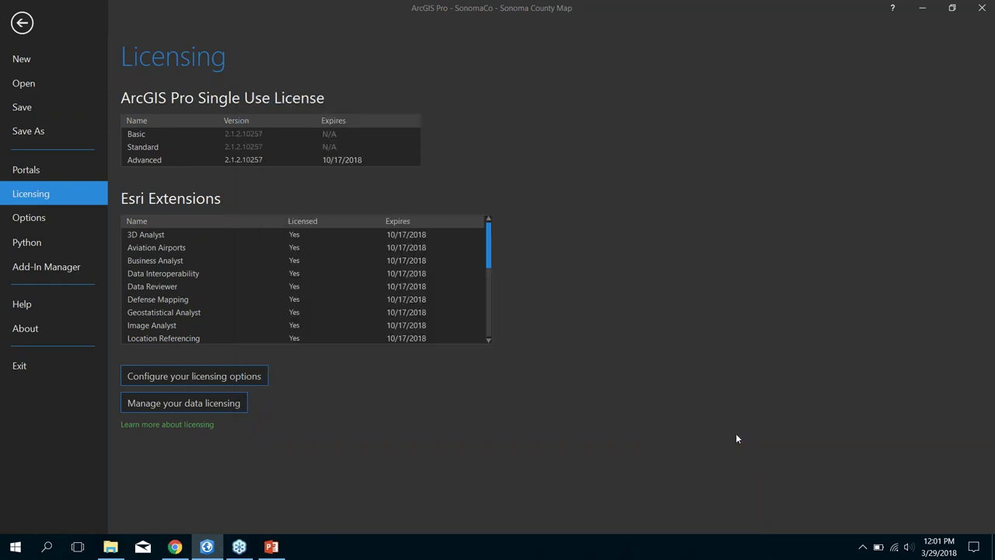
Return to the Sonoma County Map and list all the geoprocessing toolboxes.
click(26, 29)
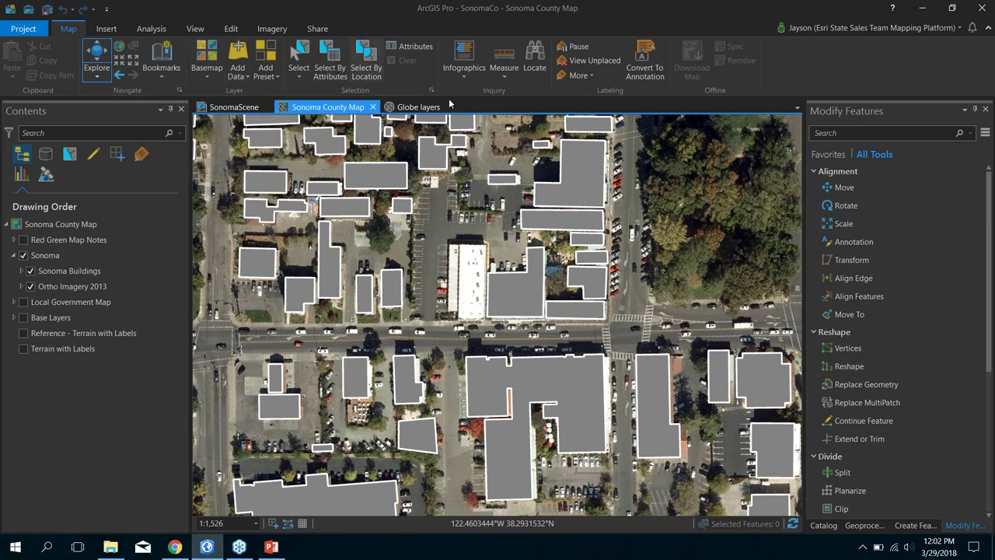
click(113, 31)
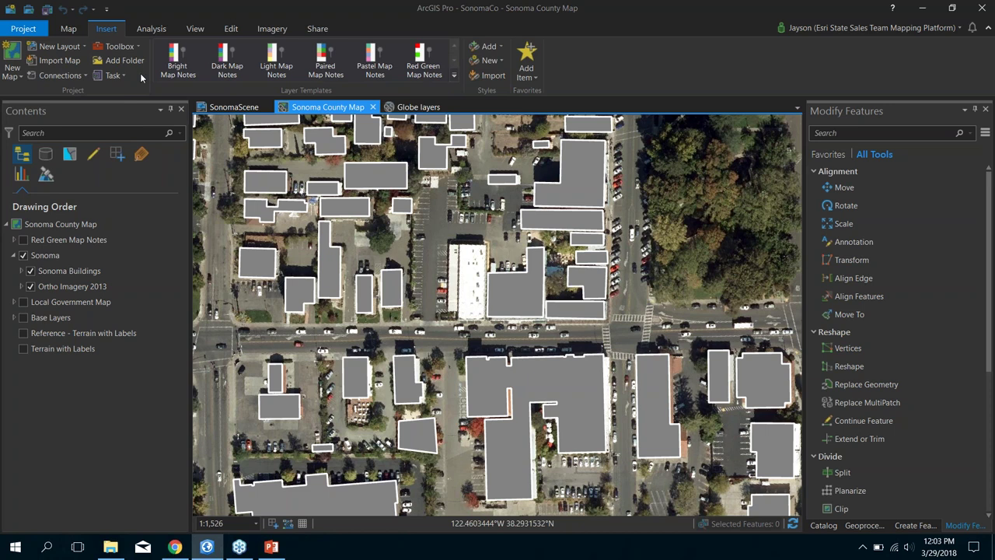
click(156, 29)
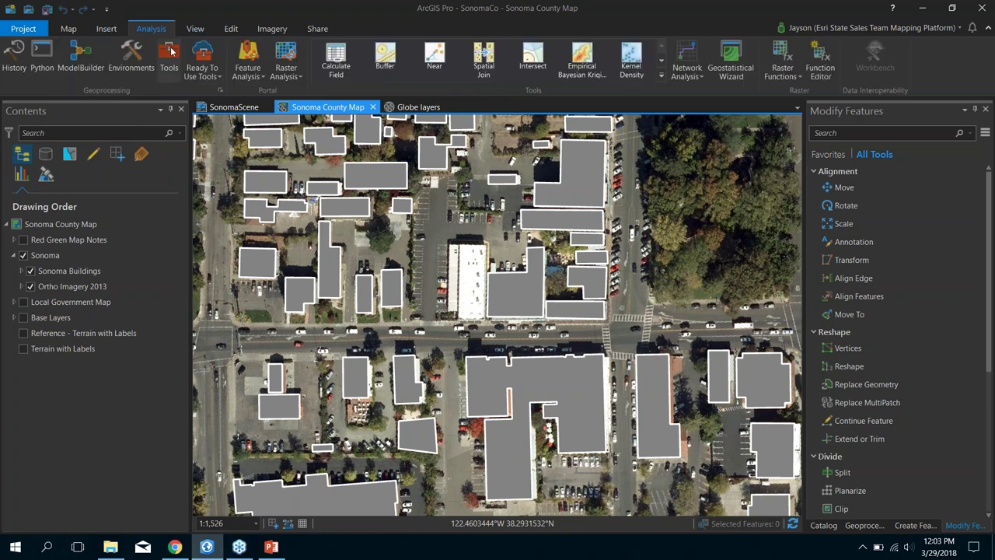
click(172, 62)
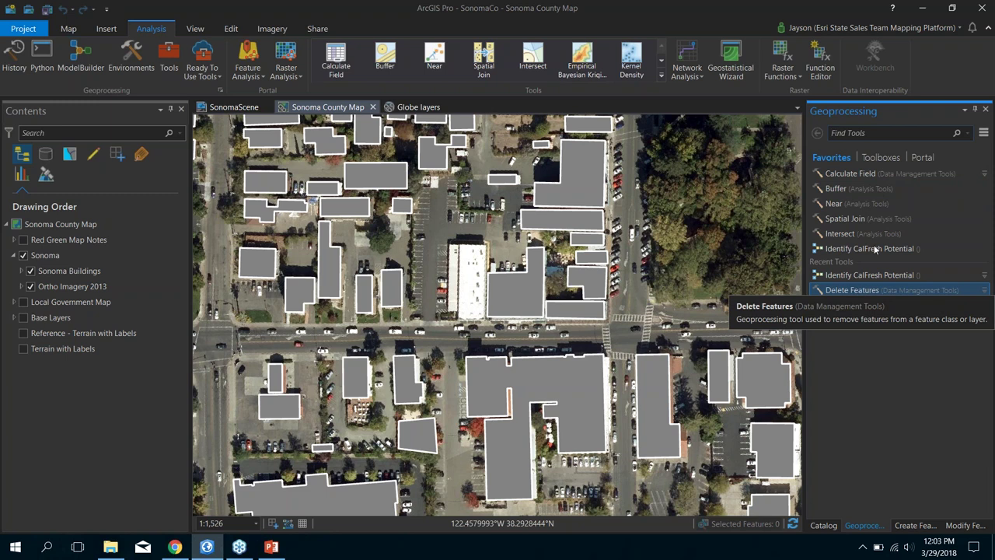
click(879, 158)
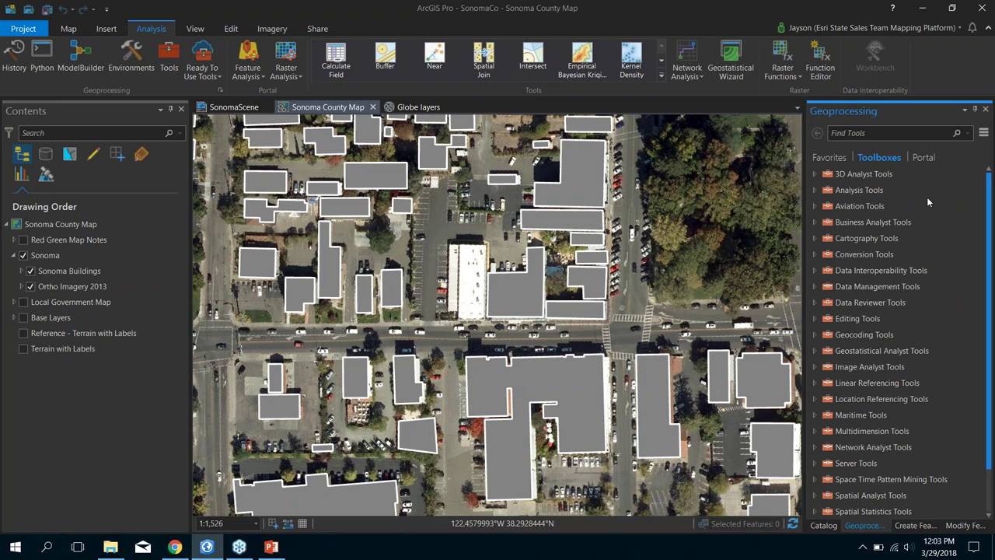
Show the project's catalog contents and expand its Databases and Layouts.
click(203, 32)
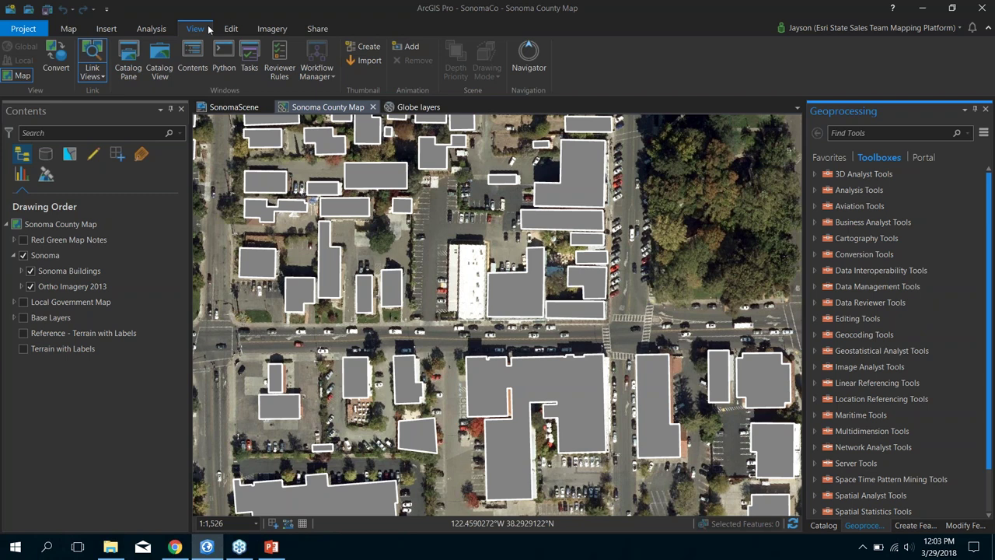
click(135, 59)
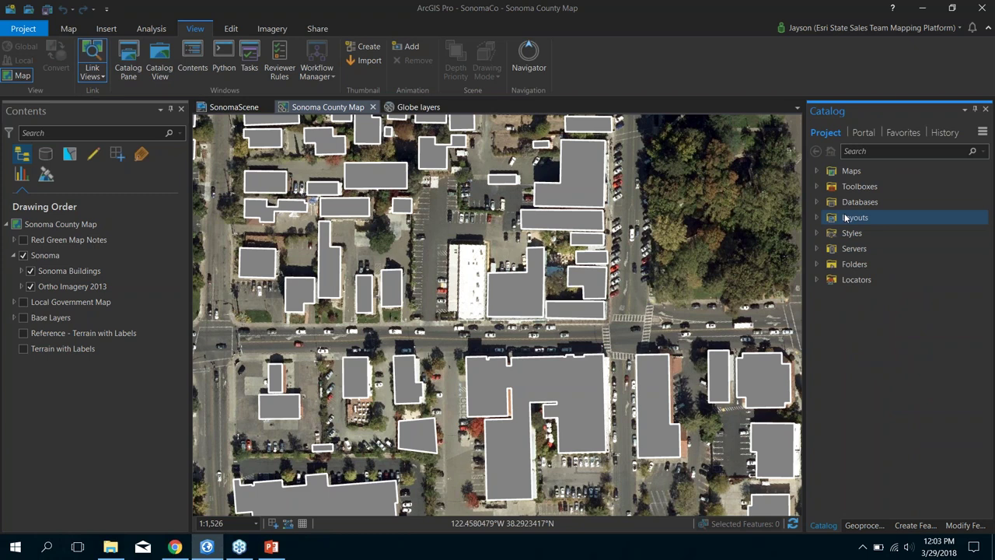
click(816, 202)
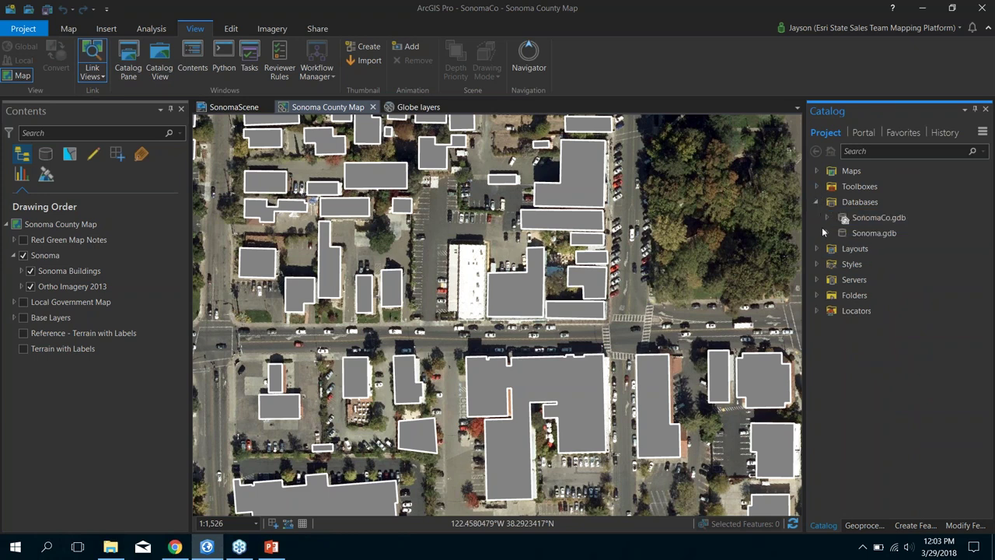
click(816, 248)
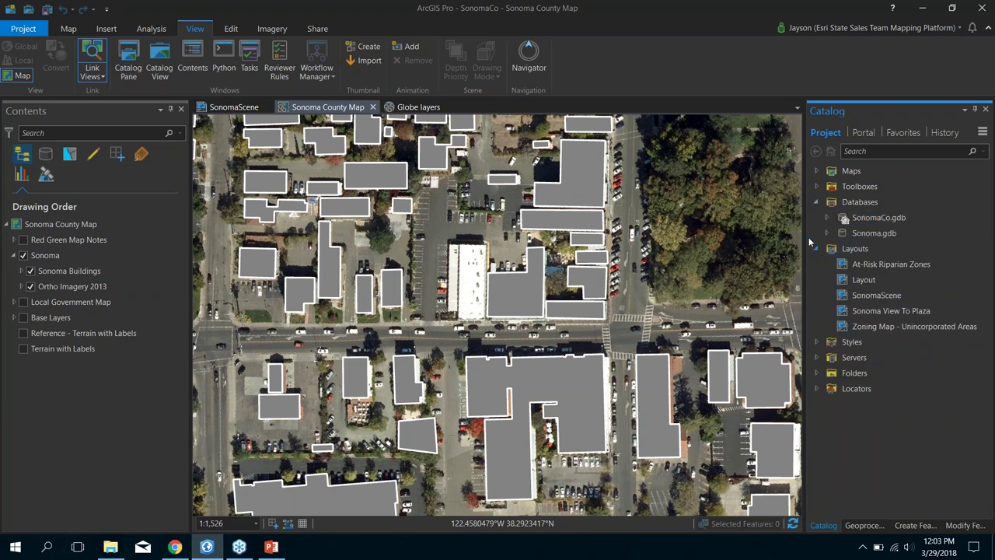
Open the Python window, enter arcpy.bu to bring up matching function suggestions, and clear the entry.
click(224, 62)
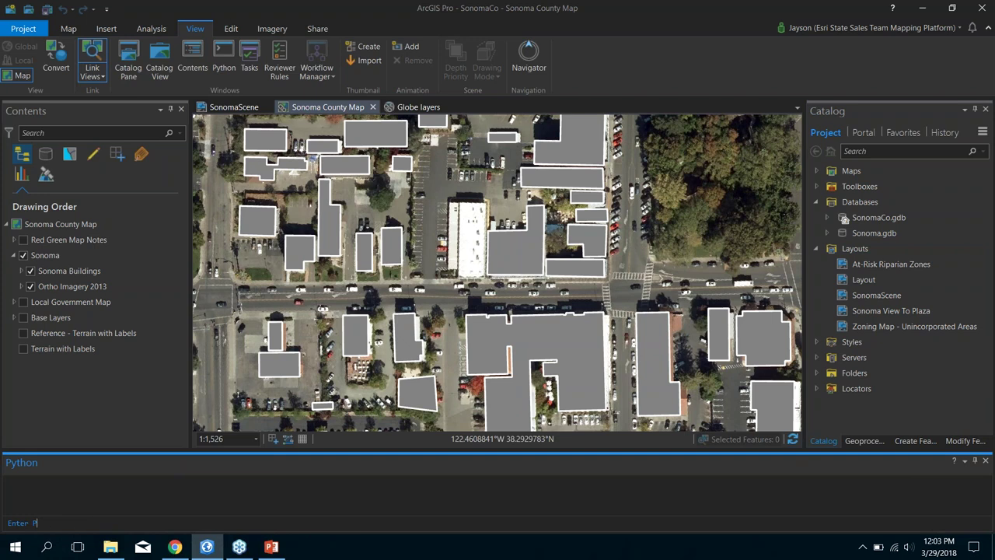
text(cpy.bu)
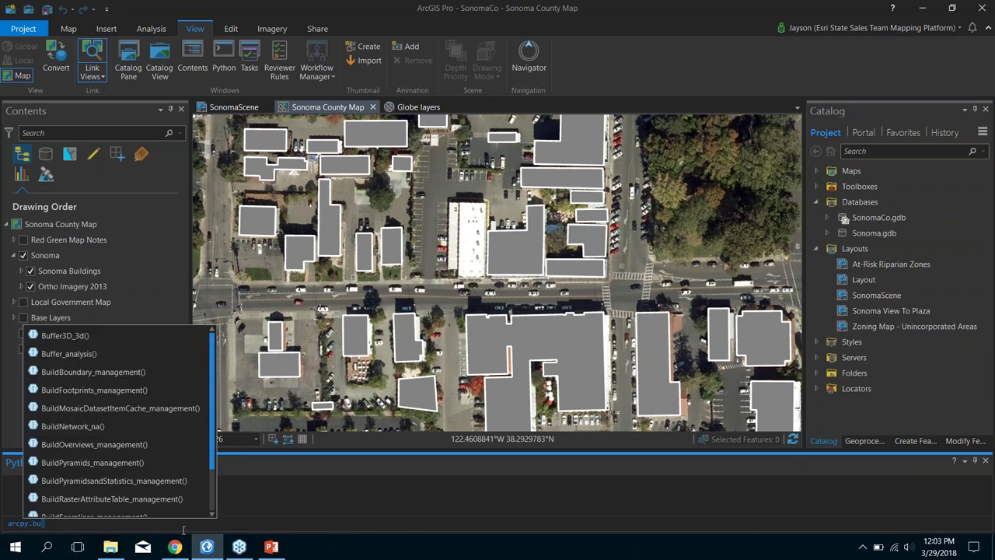
drag(42, 523, 2, 519)
key(BackSpace)
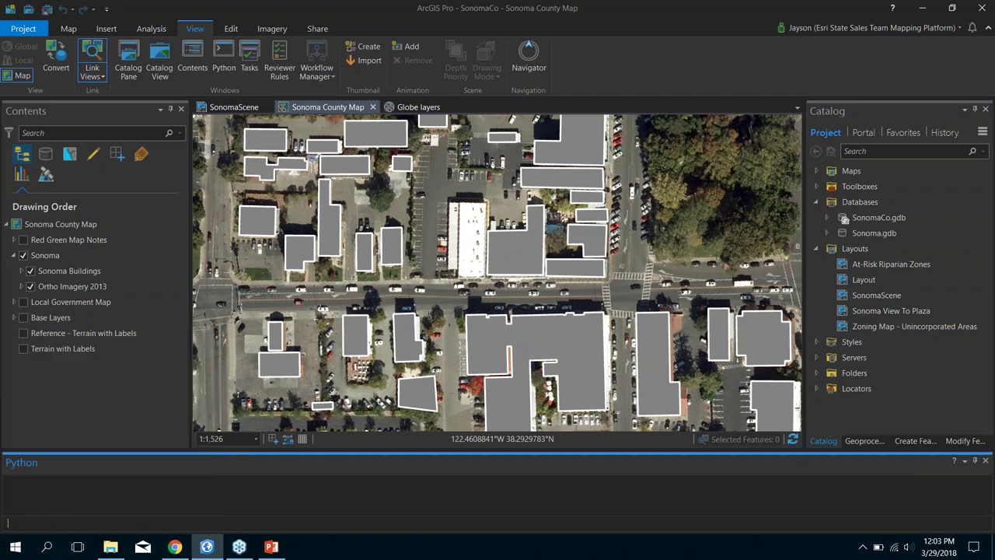
Undock the Python window, move it around over the map, and close it.
drag(524, 453, 550, 300)
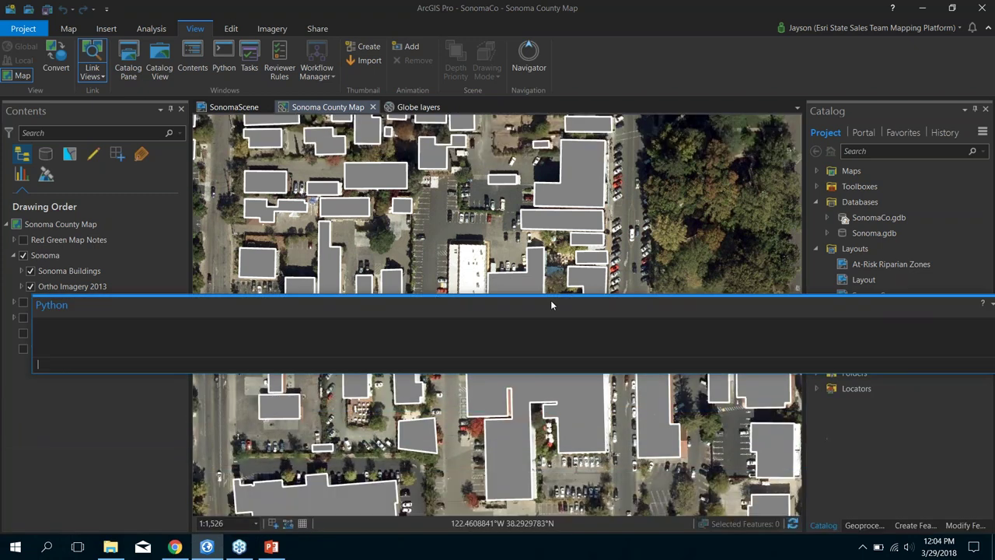
drag(406, 303, 379, 367)
click(945, 361)
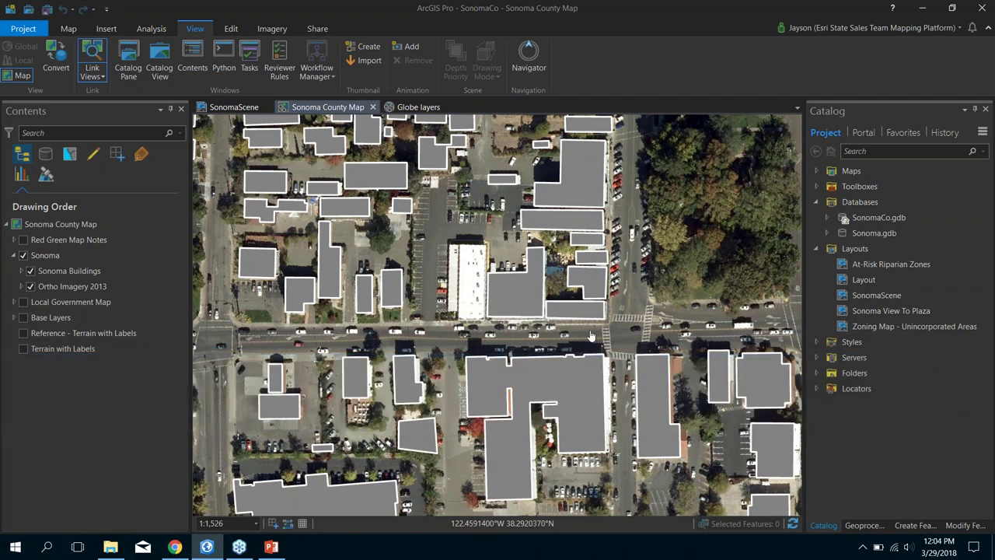
Examine the editing, imagery and sharing tools, including the options for publishing or overwriting a web layer.
click(231, 30)
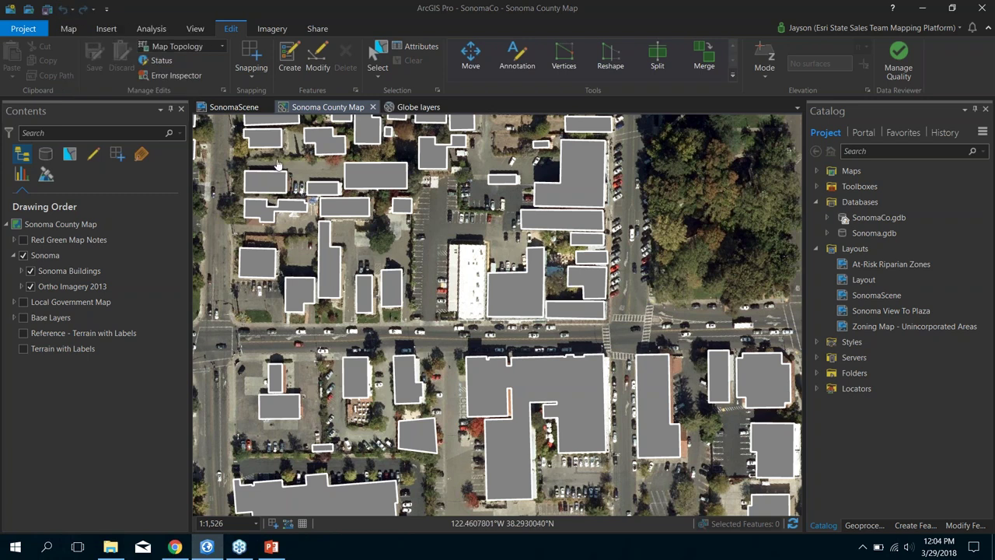
click(274, 29)
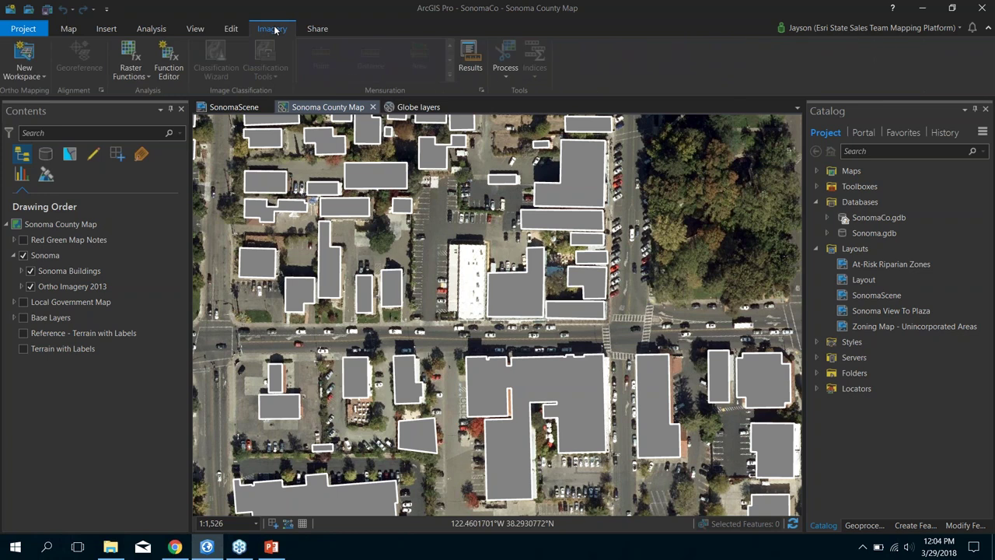
click(321, 30)
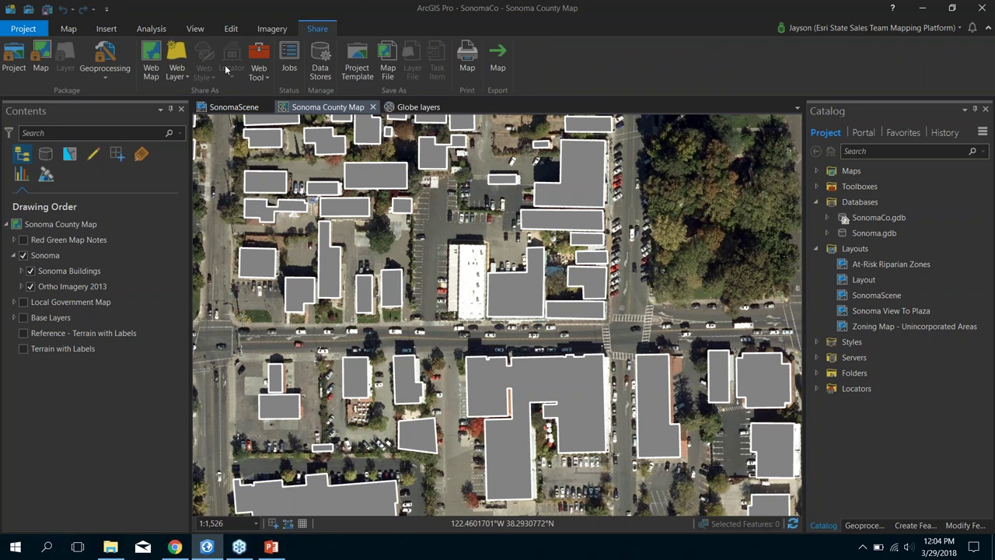
click(185, 75)
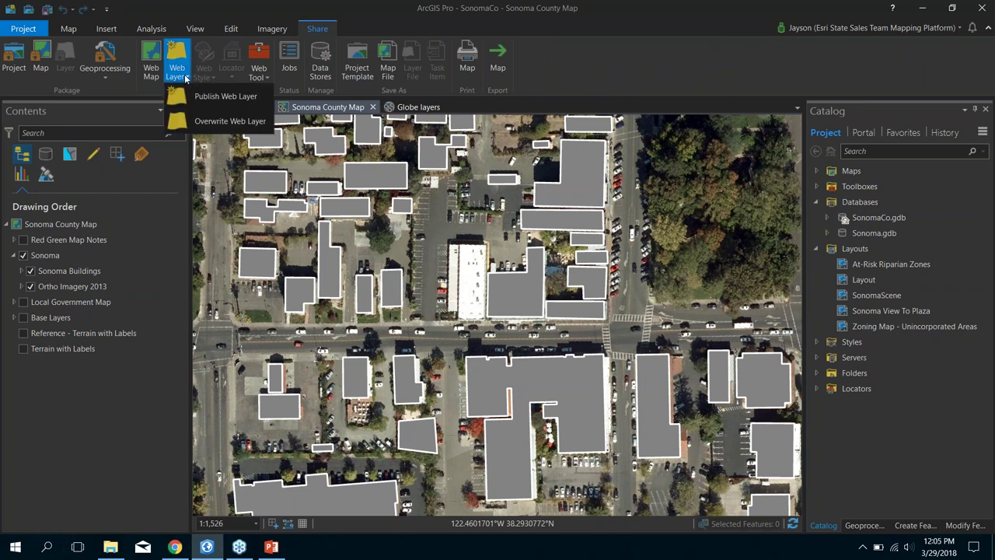
click(374, 19)
Return to the map tools and alternate between the Ortho Imagery 2013 and Sonoma Buildings layers to compare their contextual tools.
click(68, 29)
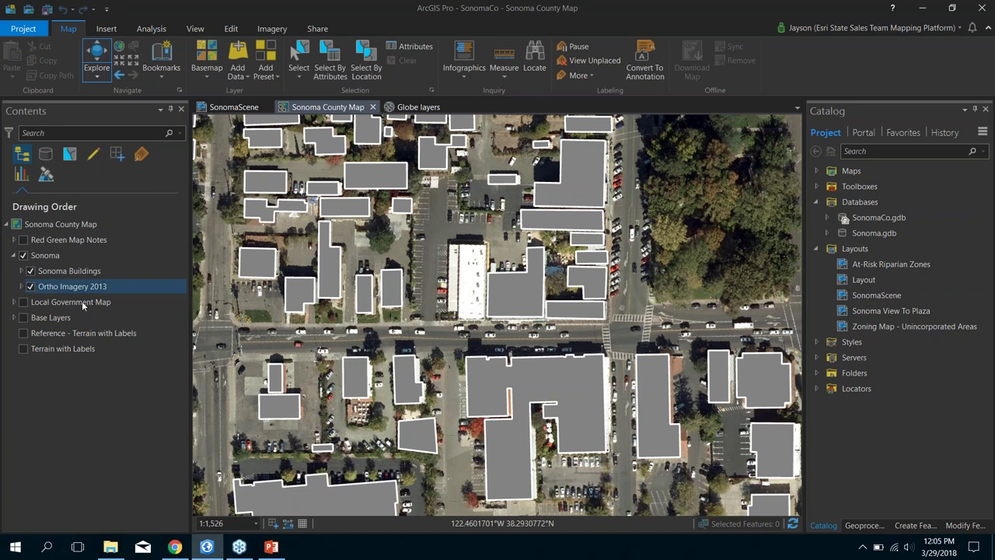
click(62, 284)
click(60, 272)
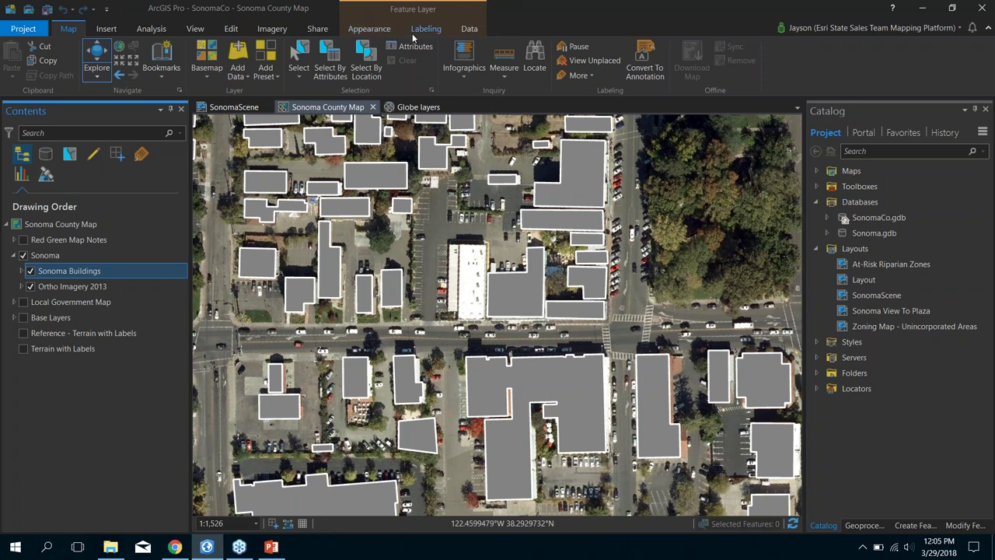
click(94, 286)
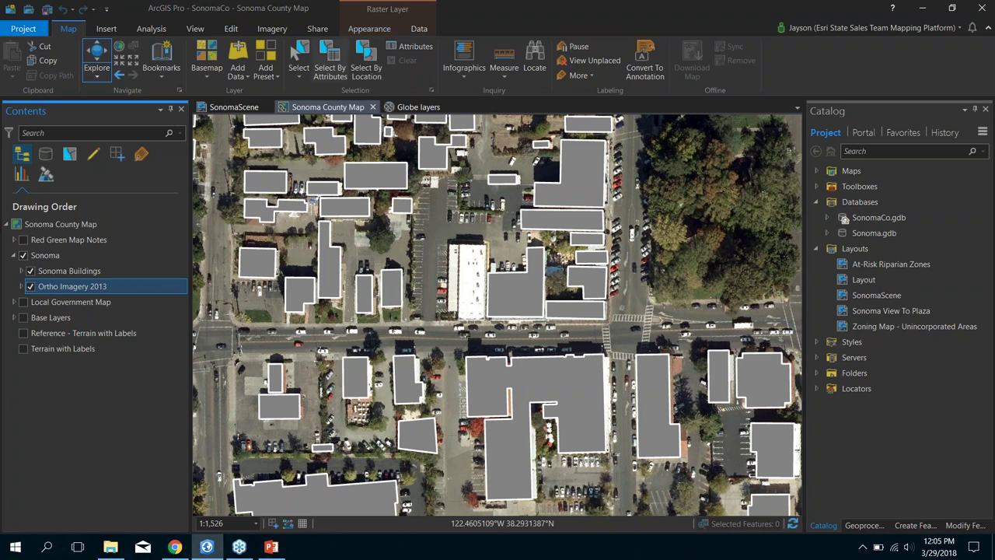
click(81, 274)
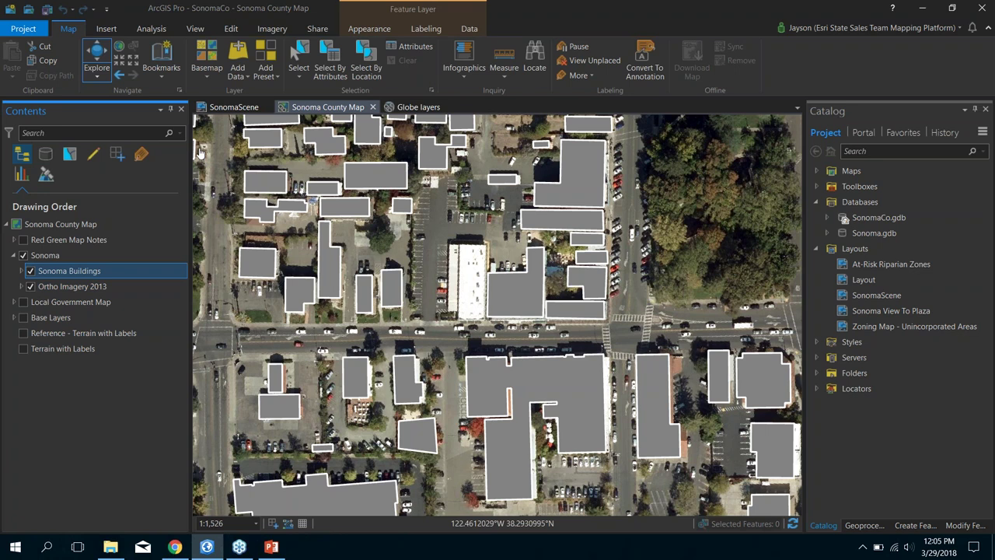
Bring up the Globe layers scene and dock it side by side with the Sonoma County Map.
drag(449, 230, 395, 247)
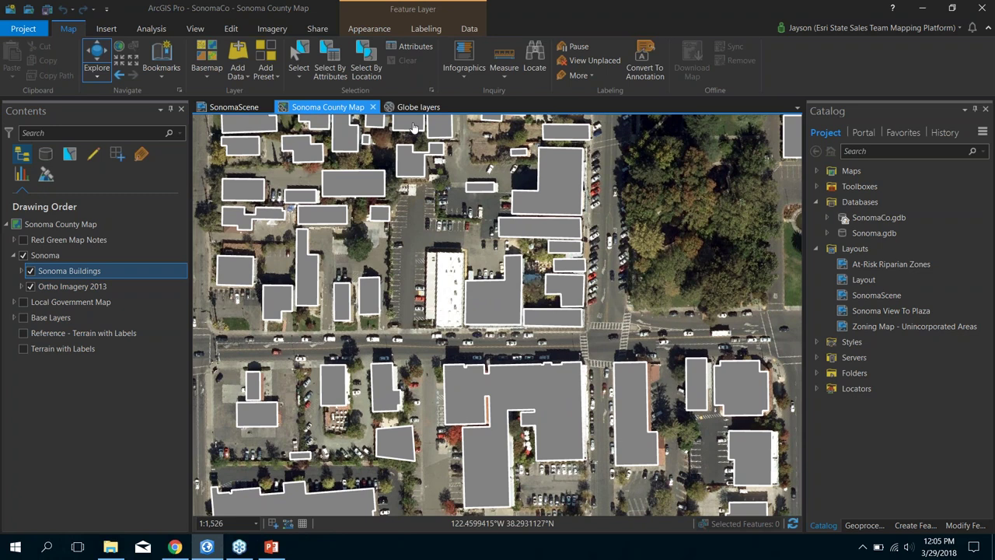
click(412, 108)
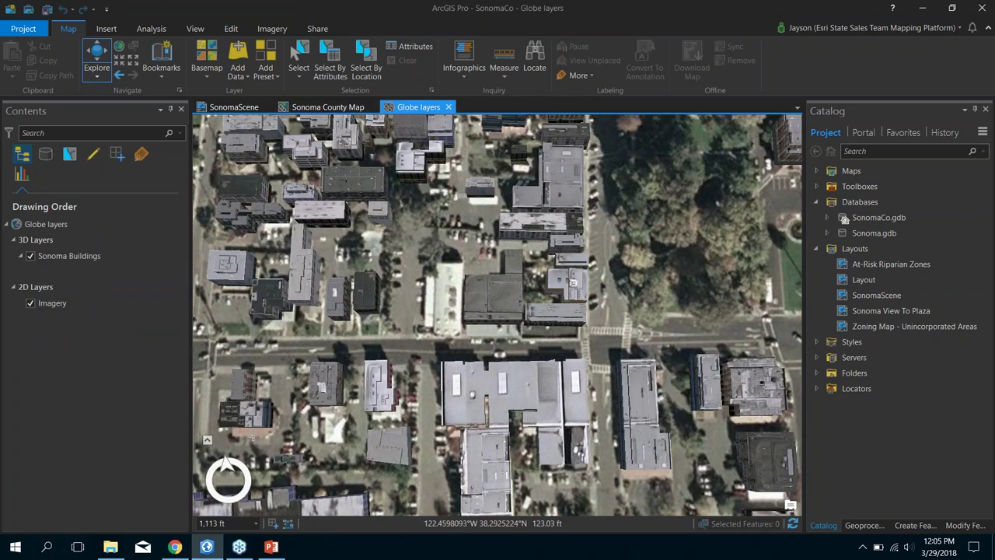
drag(489, 327, 489, 327)
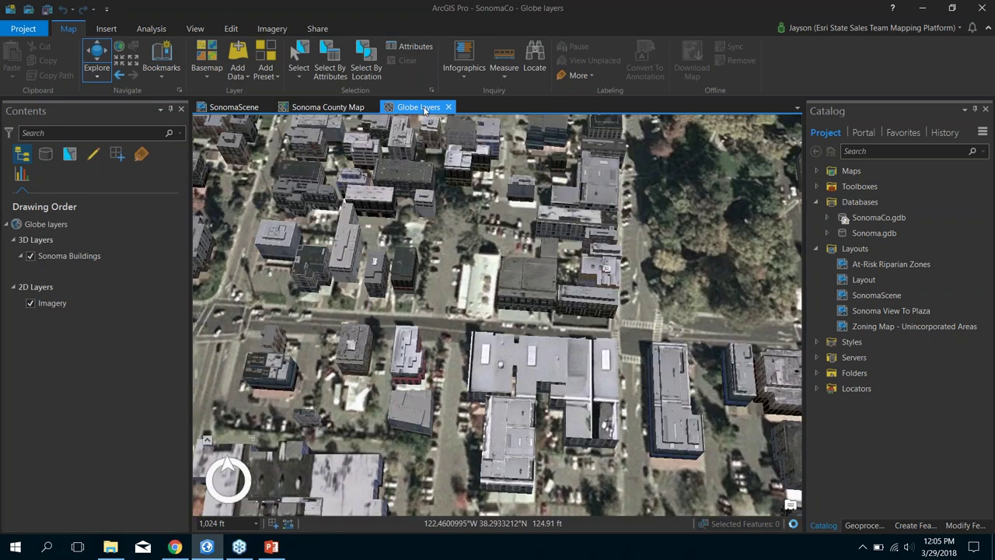
drag(459, 134, 515, 318)
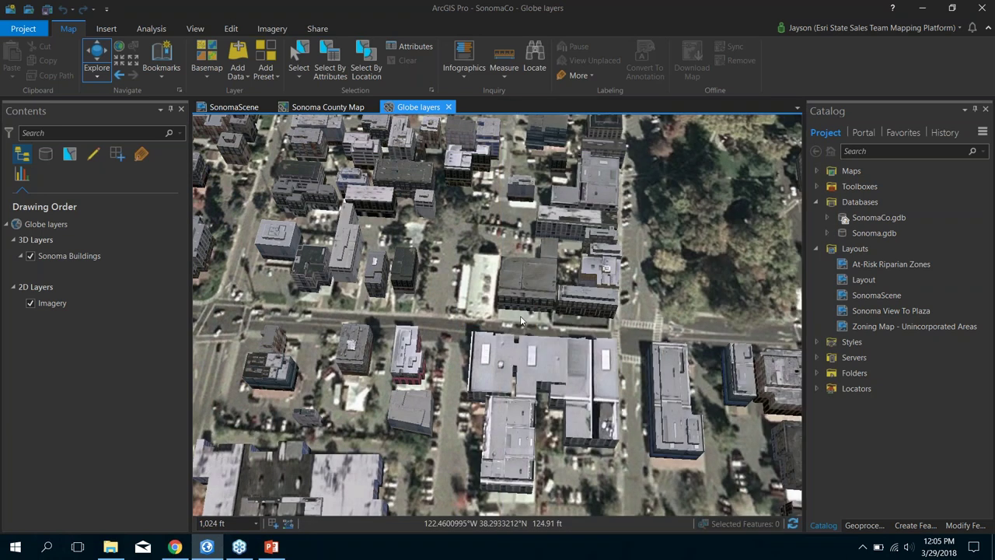
scroll(388, 288, down, 3)
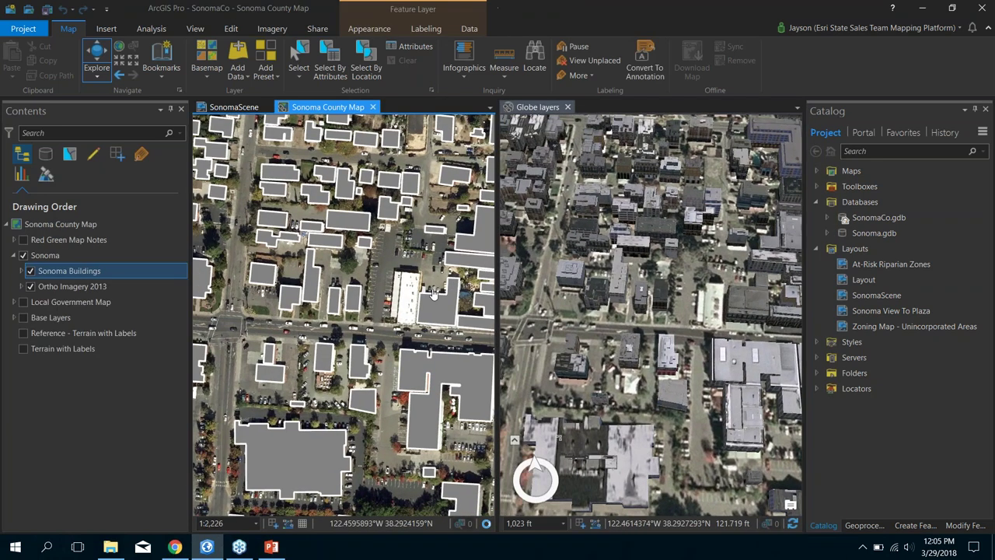
scroll(343, 314, up, 3)
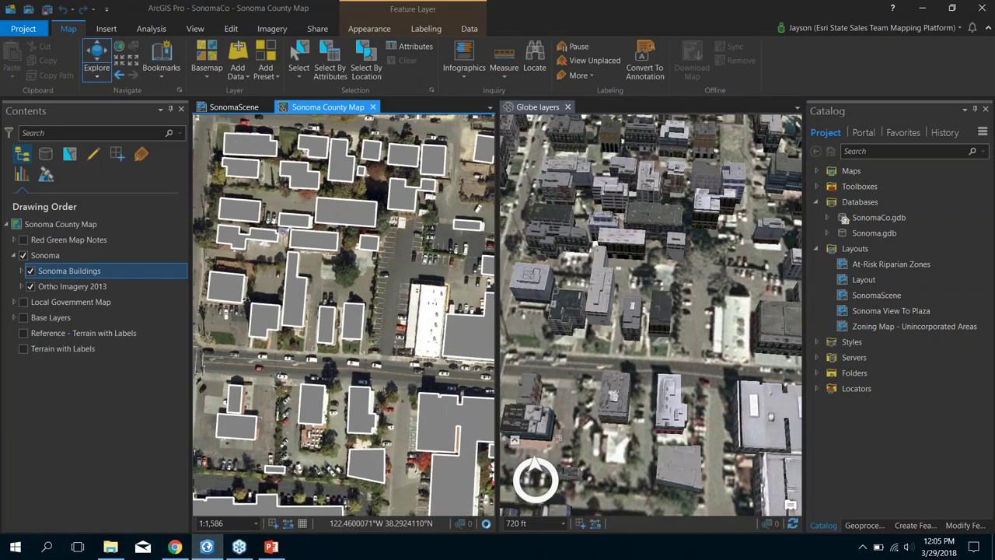
drag(373, 321, 311, 313)
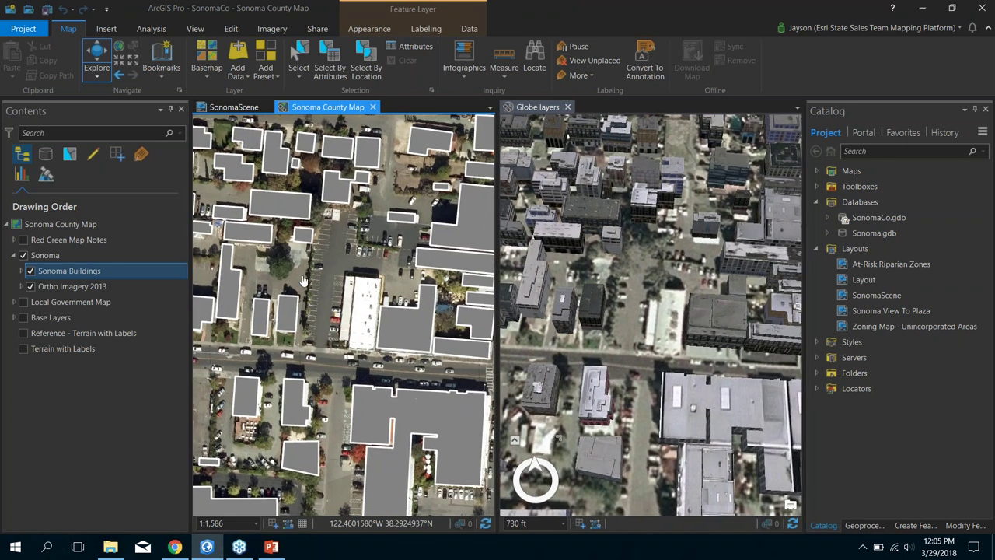
Create a Sonoma Buildings polygon tracing the white-roofed building north of the main street in the Sonoma County Map.
click(232, 29)
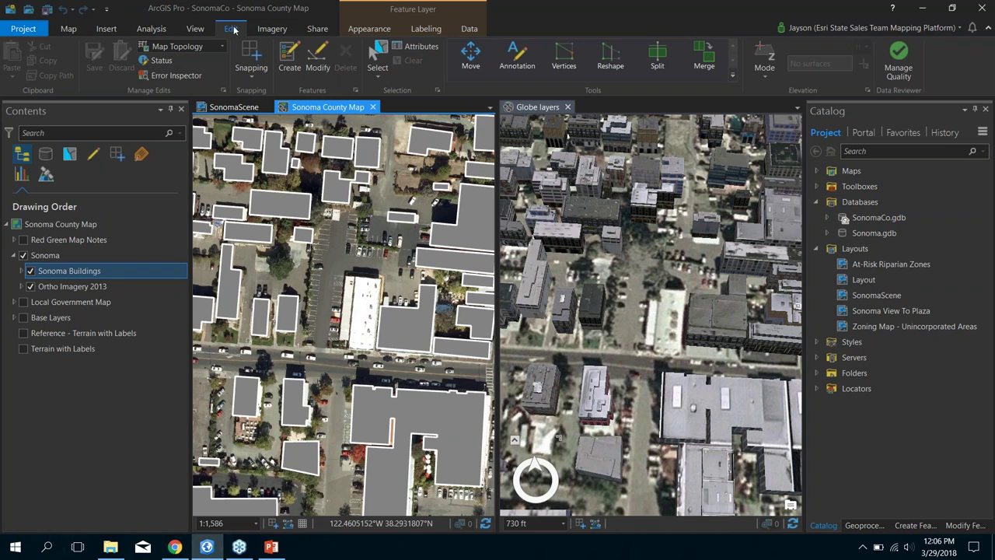
click(291, 60)
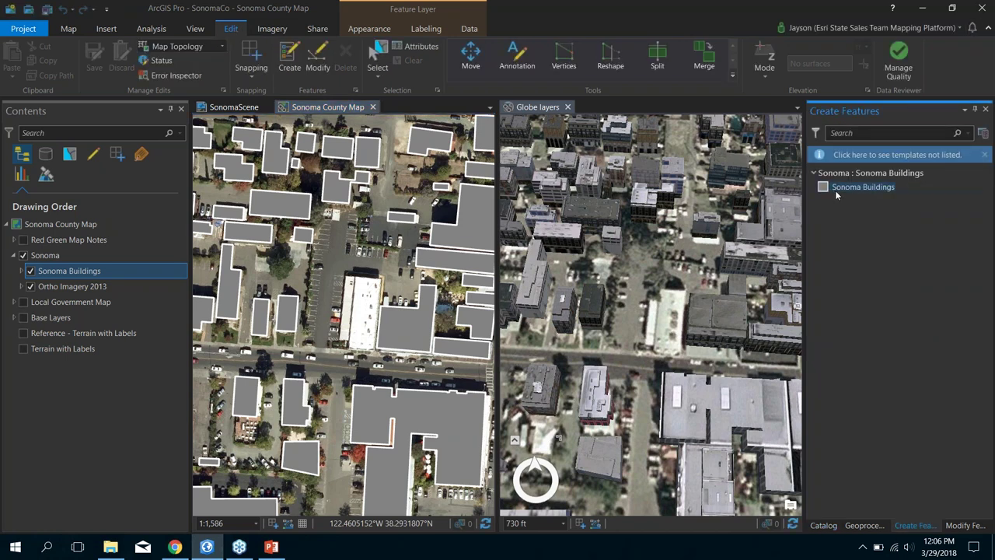
click(836, 190)
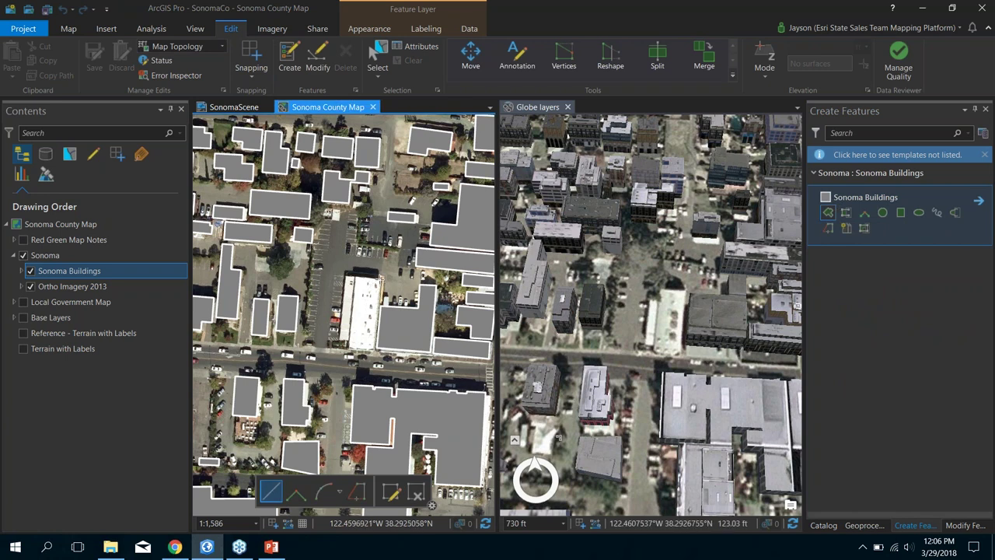
click(380, 277)
click(373, 350)
click(352, 349)
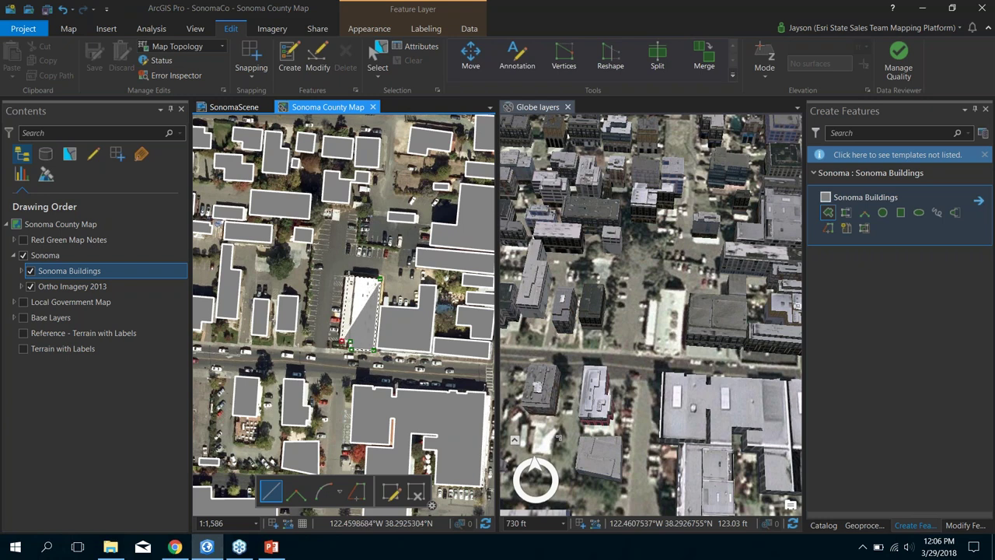
double_click(344, 276)
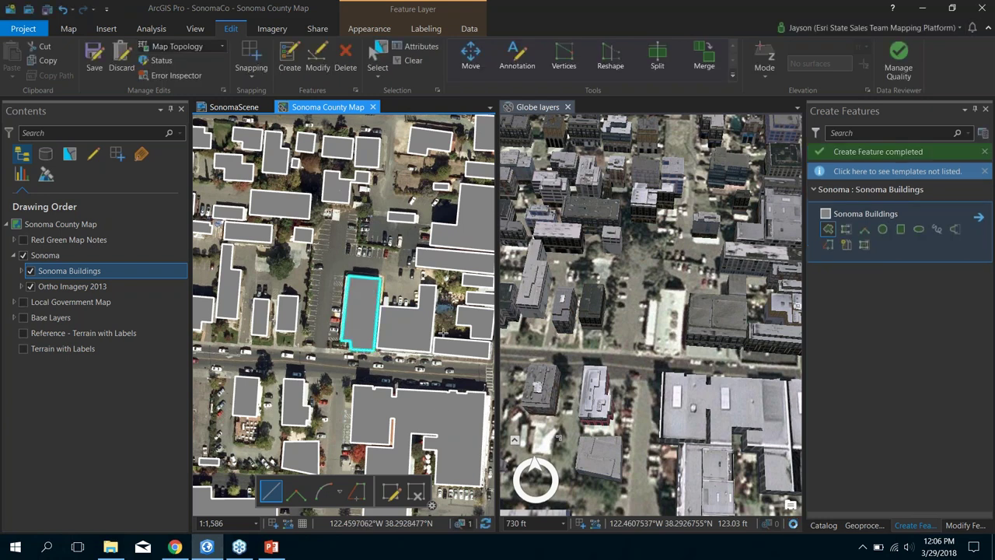
Inspect the newly drawn building up close in the Globe layers scene and in the linked 2D map.
click(627, 323)
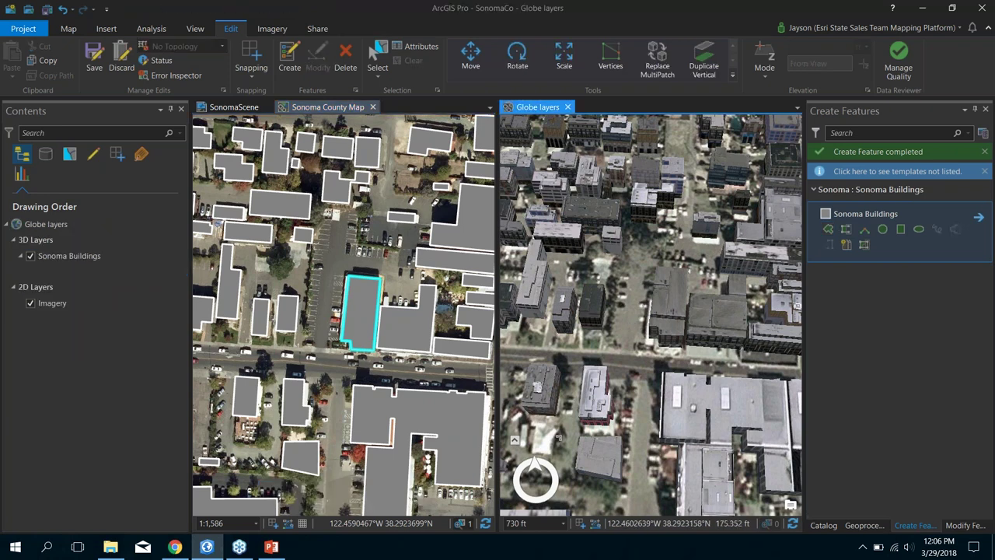
scroll(660, 350, up, 5)
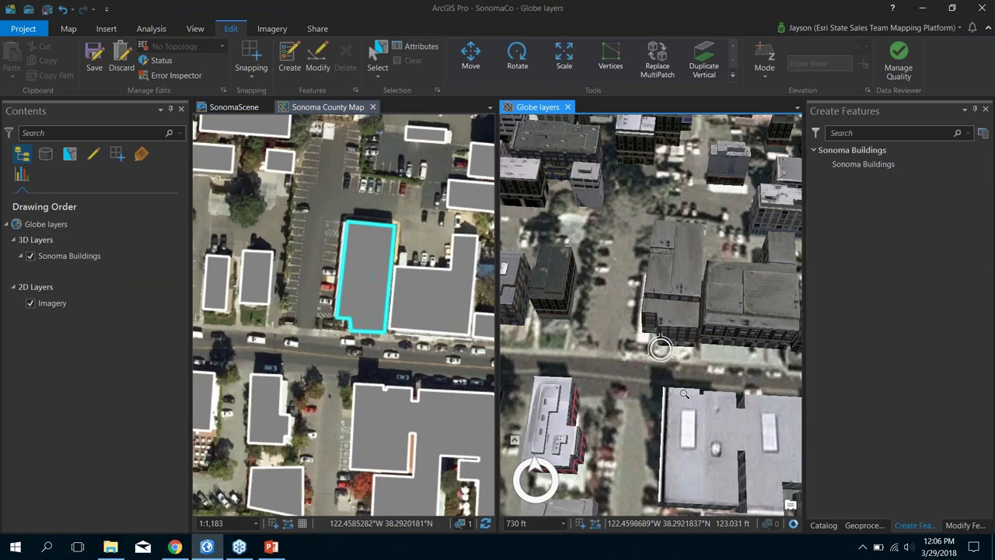
scroll(684, 394, up, 4)
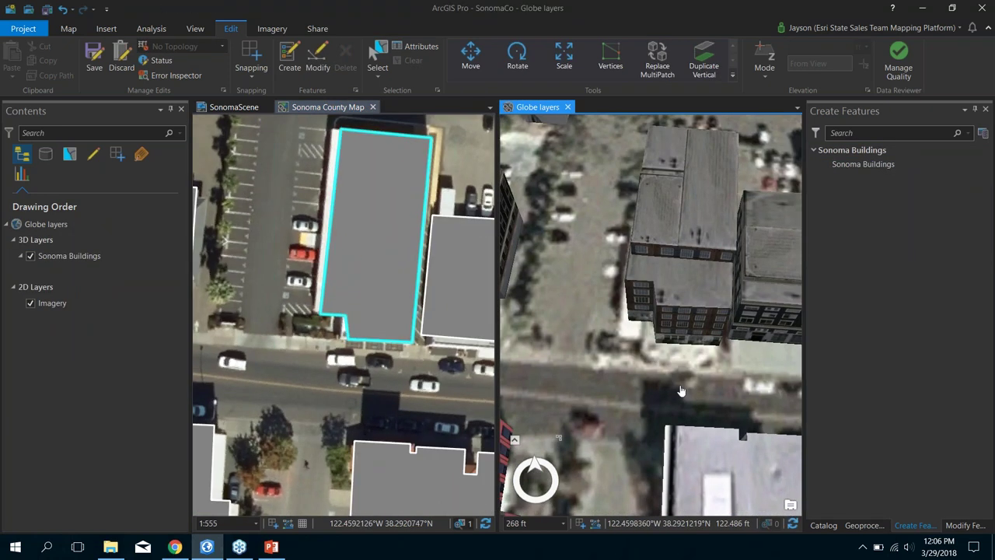
scroll(324, 235, down, 3)
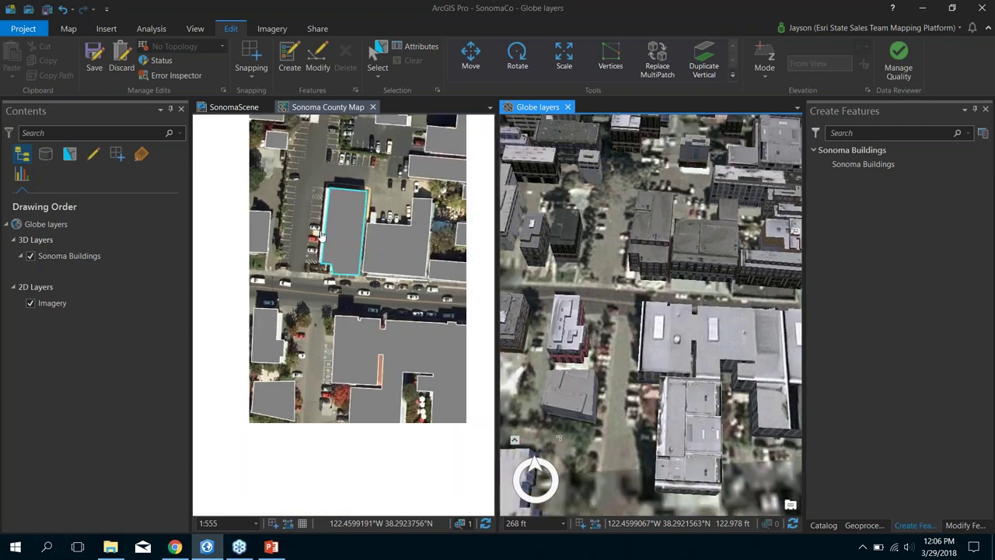
Undo and redo the new building's creation, and discard all unsaved edits.
click(65, 11)
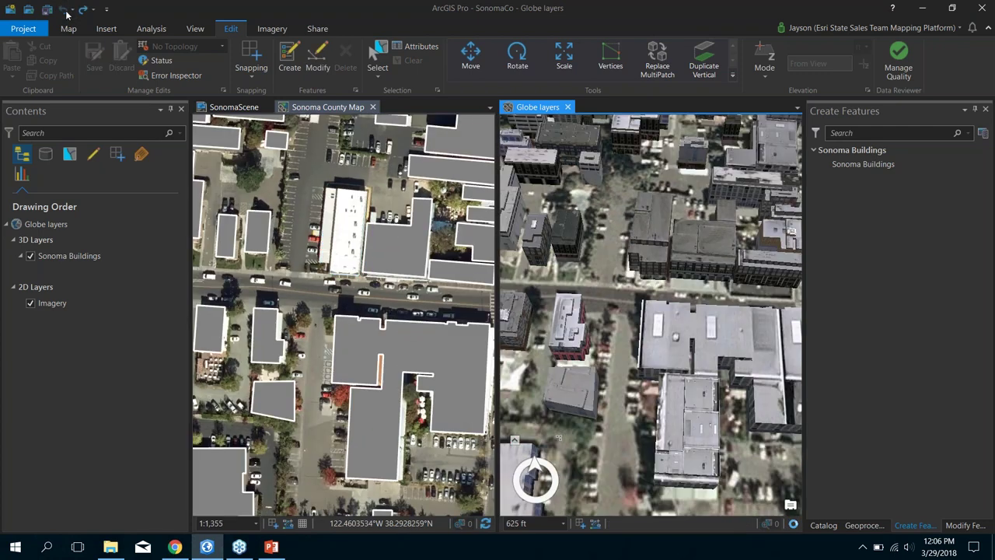
click(83, 9)
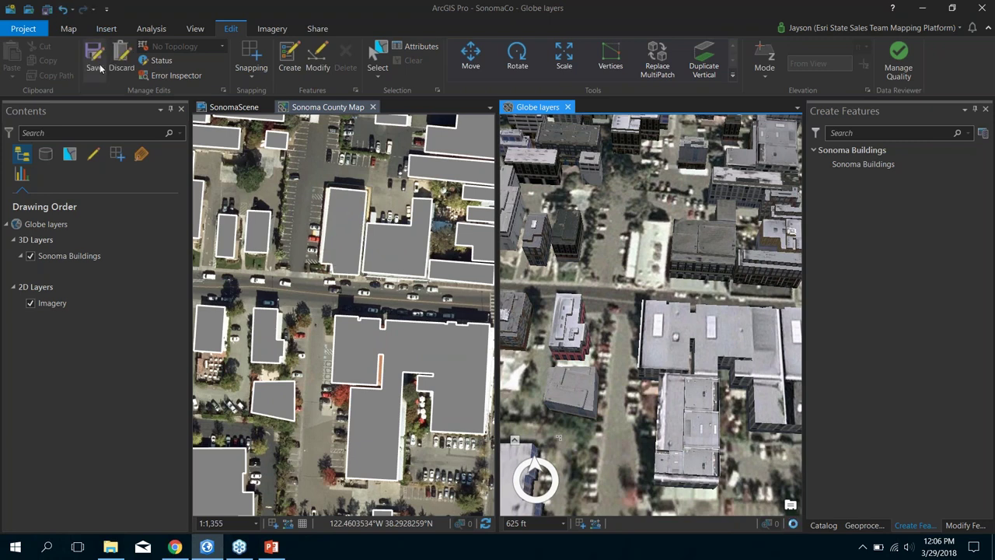
click(121, 58)
click(511, 285)
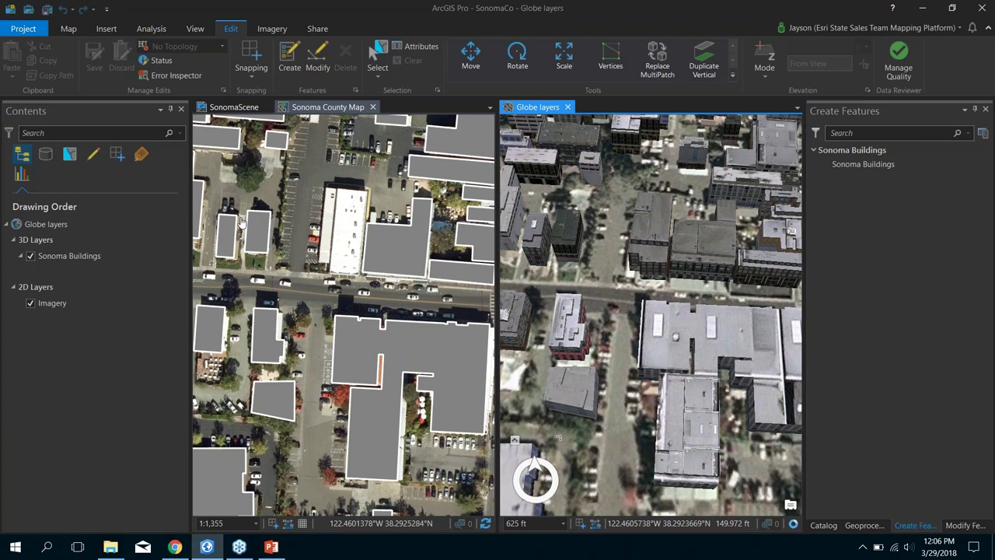
View the SonomaScene layout and open the Address Management project from its folder in File Explorer.
click(235, 107)
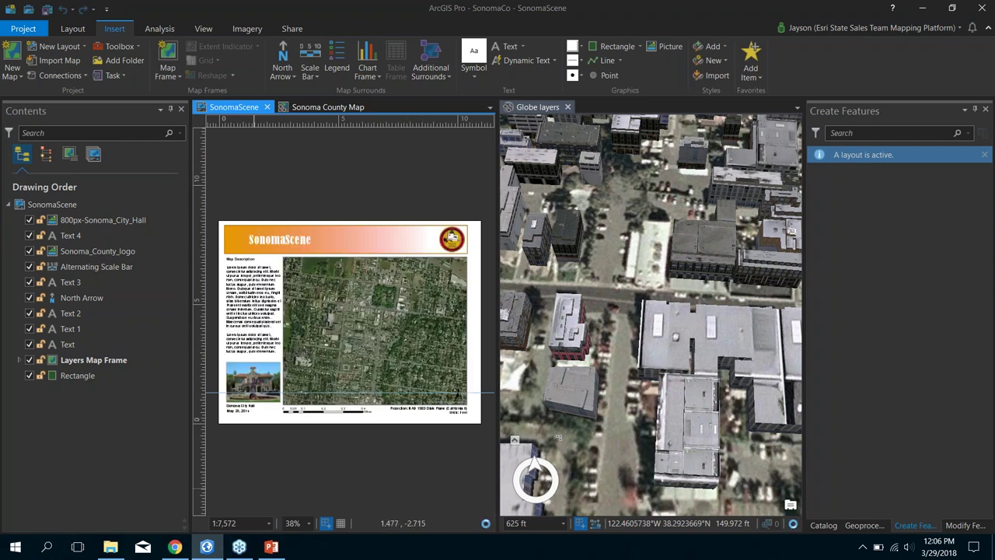
click(111, 548)
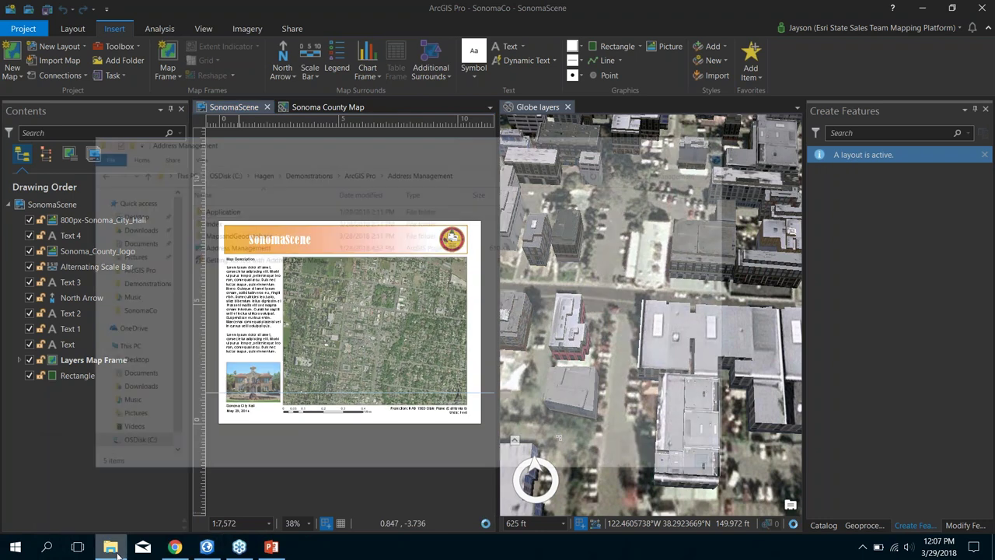
click(266, 182)
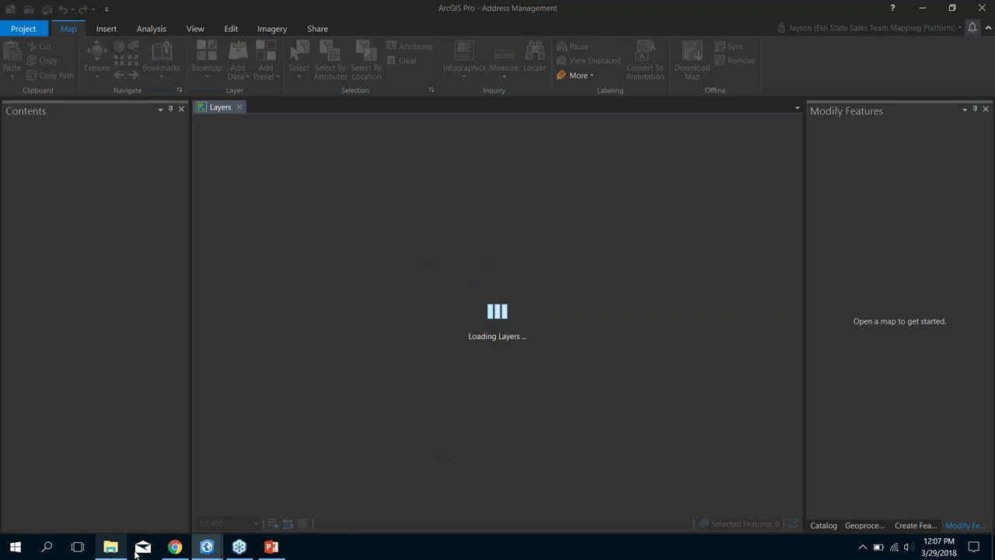
mouse_move(217, 554)
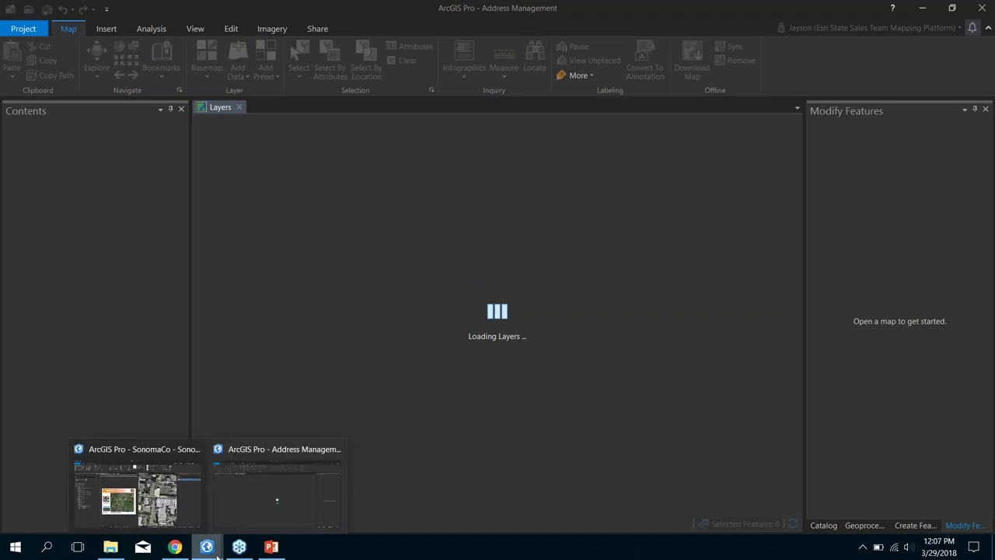
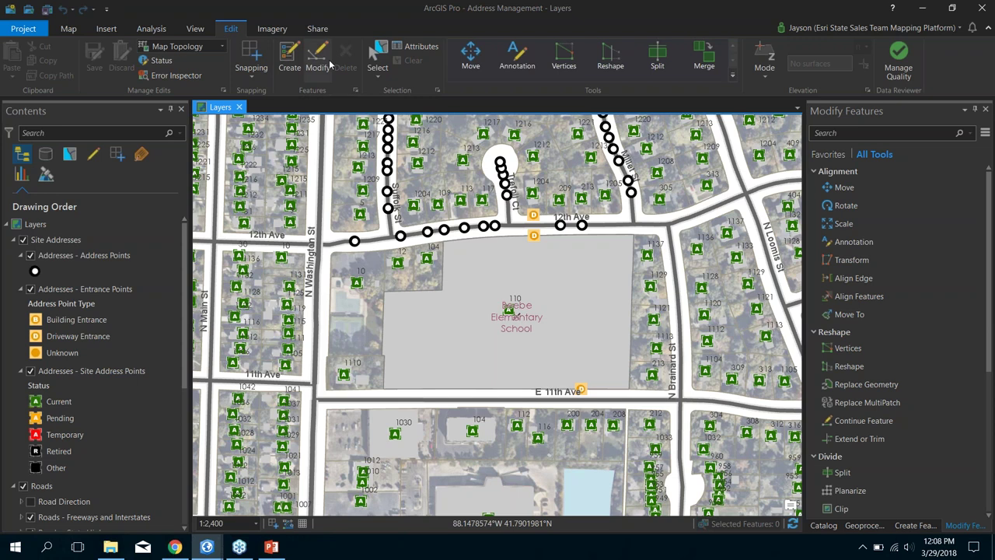
Move the Beebe Elementary School facility polygon slightly to the southeast with the Move tool.
click(319, 61)
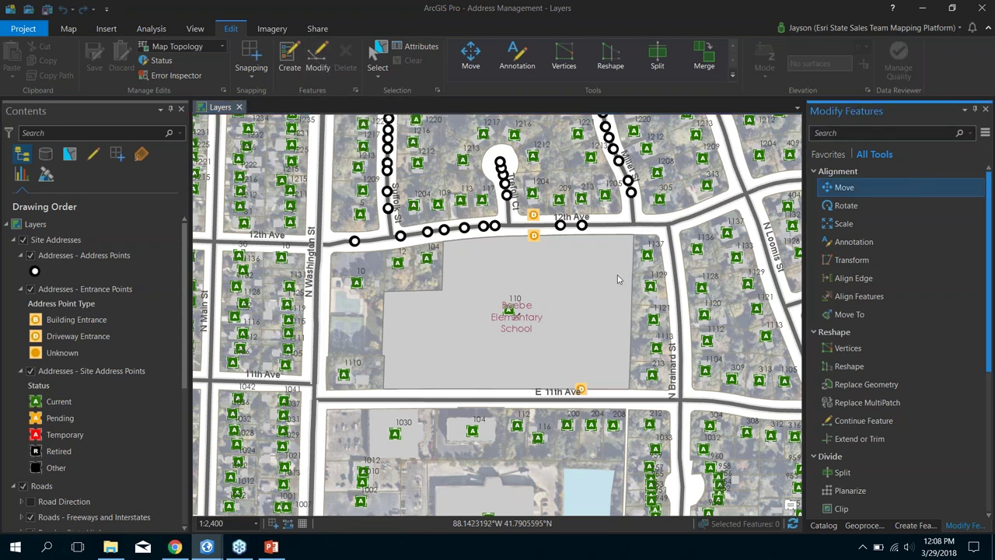
click(841, 190)
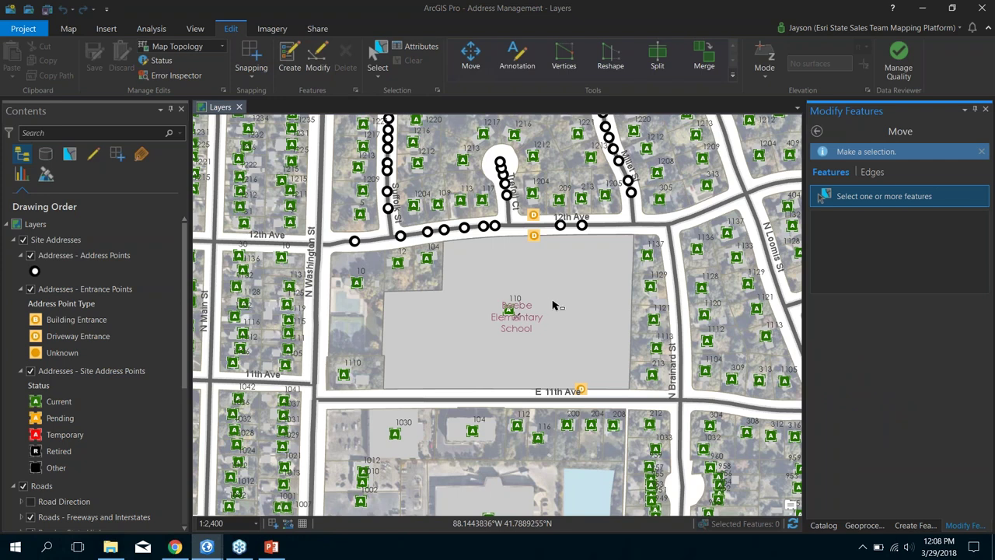
click(564, 311)
drag(551, 306, 565, 315)
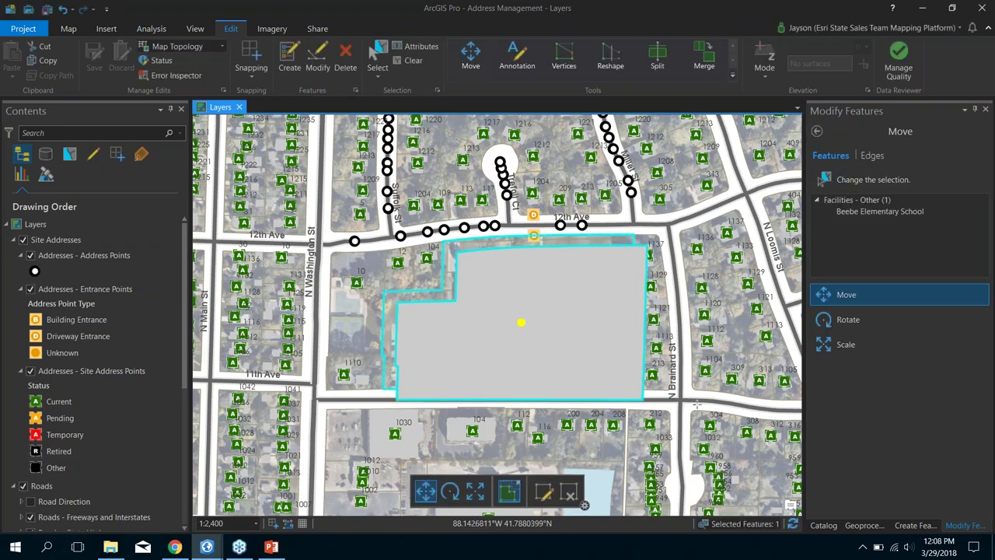
key(ctrl+z)
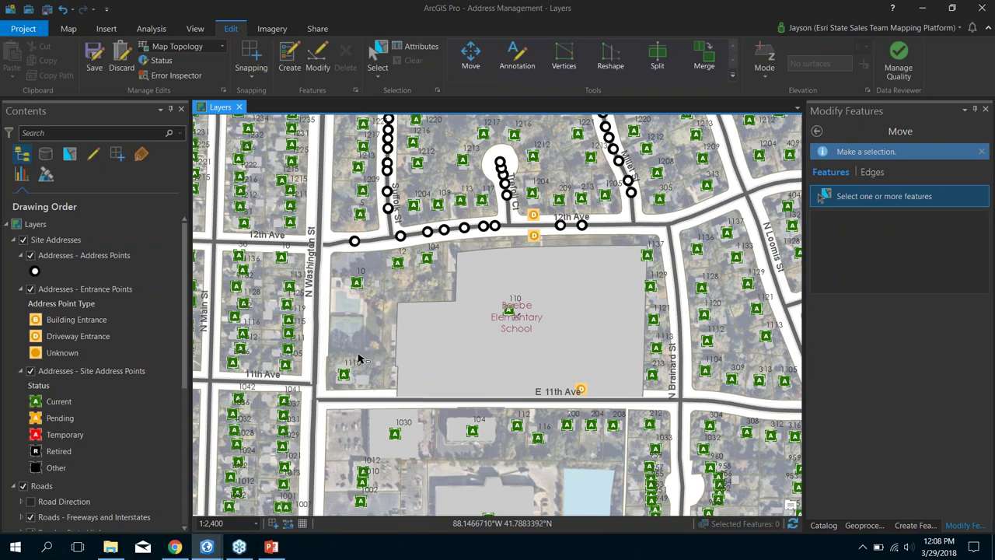
Hide the World Imagery layer so the editing basemap shows without aerial imagery.
scroll(58, 374, down, 6)
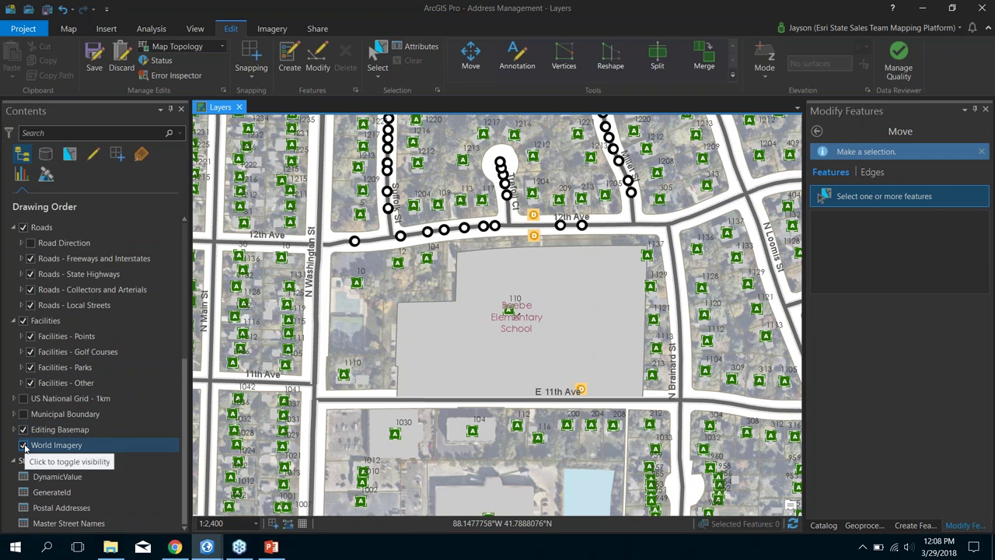
click(24, 446)
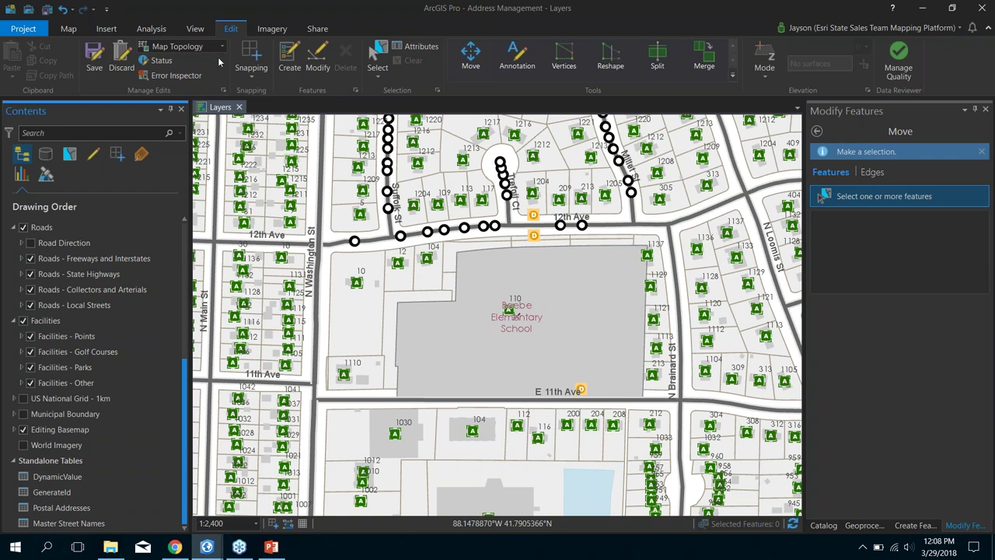
Try the Align Edge tool on the parcel boundary west of the school, and discard all unsaved edits.
click(325, 65)
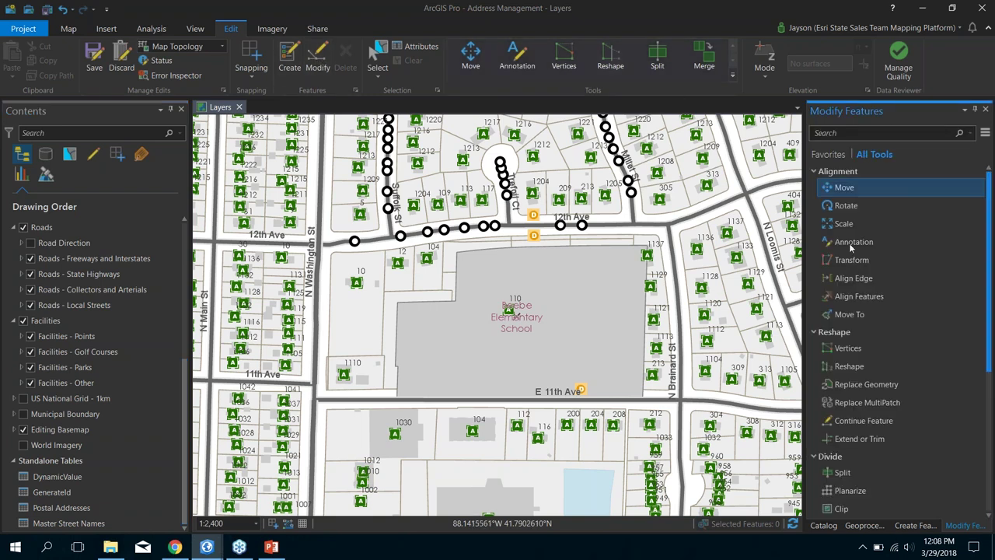
click(843, 282)
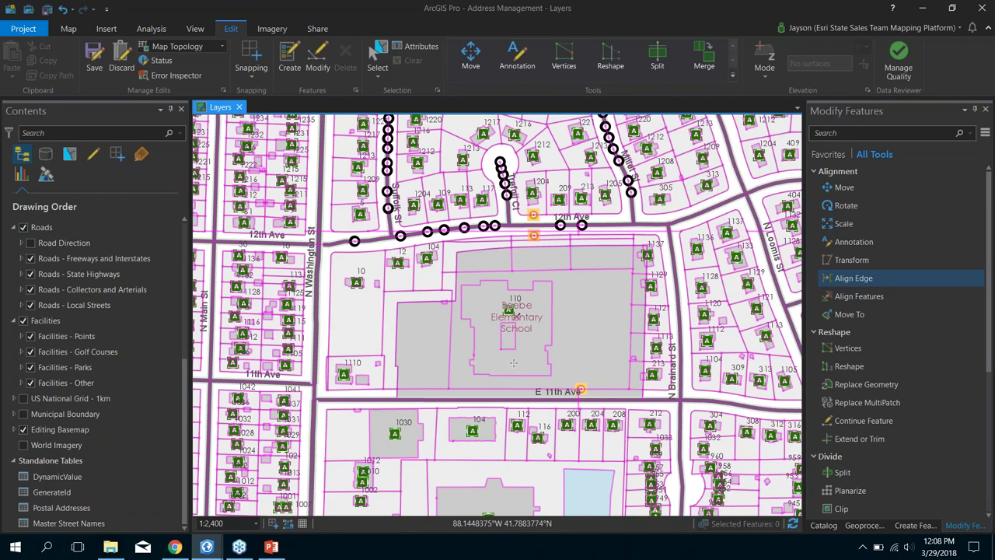
double_click(381, 325)
click(384, 325)
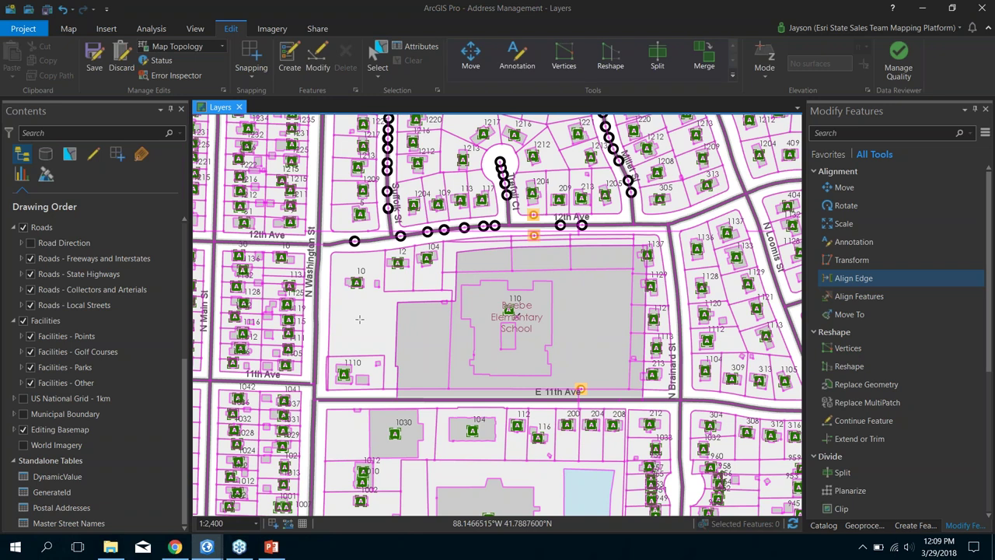
click(127, 62)
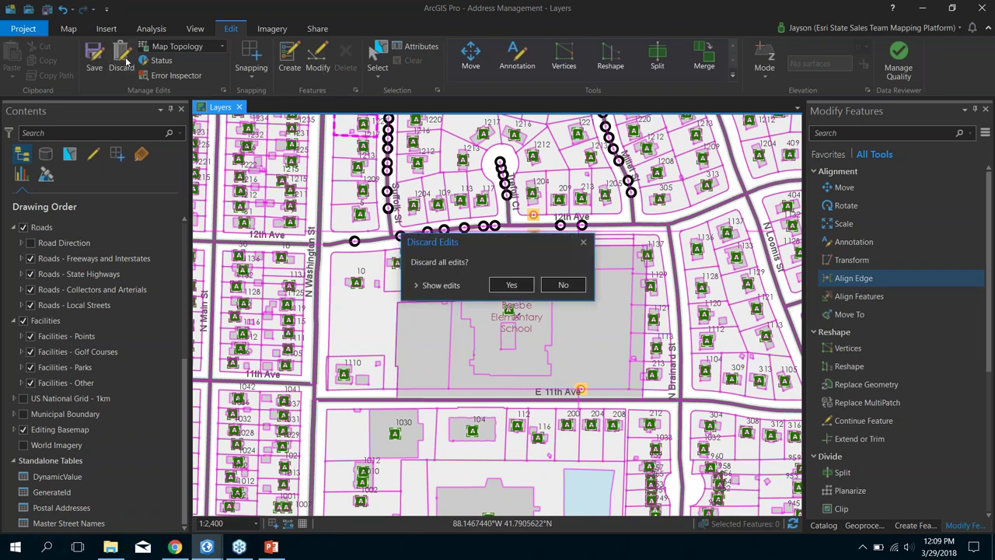
click(509, 285)
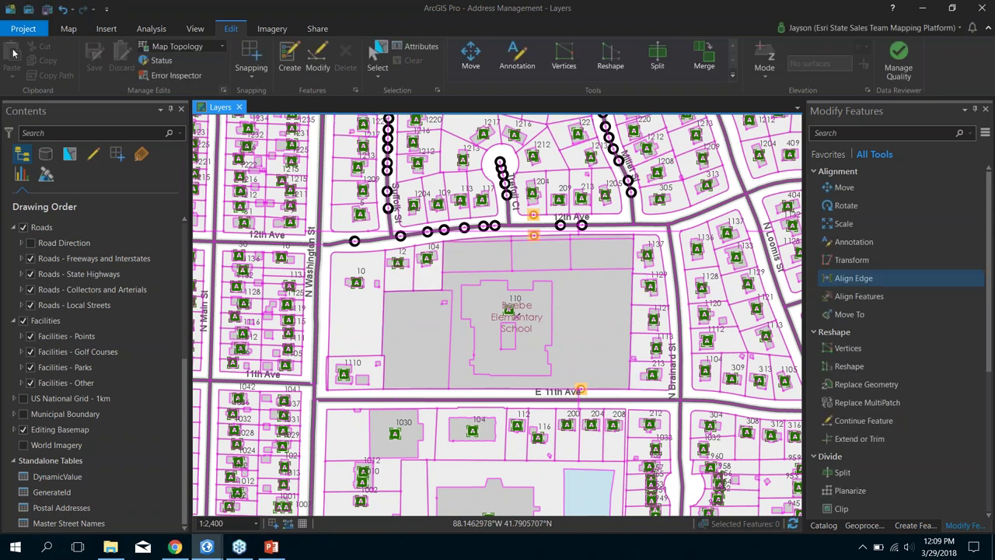
Insert a new map into the Address Management project.
click(68, 32)
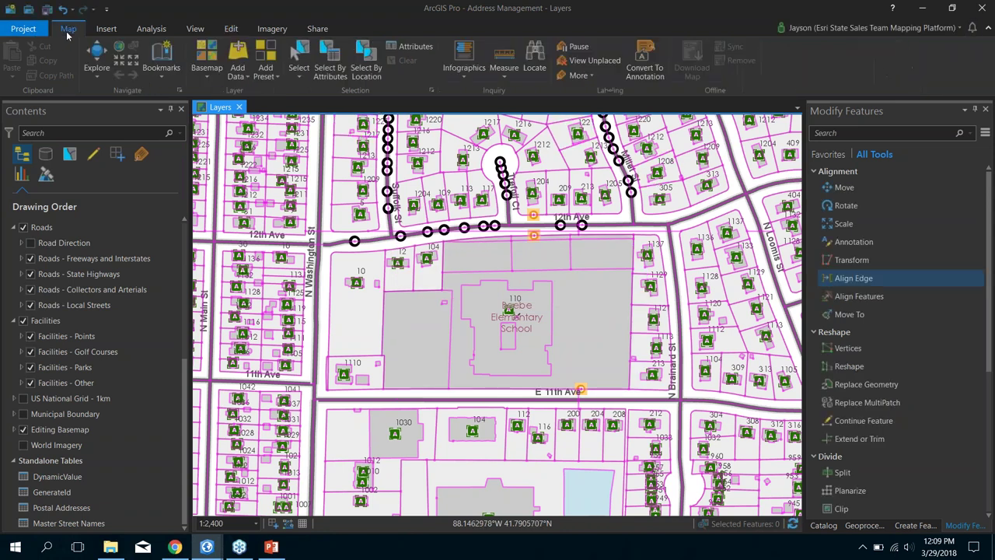
click(110, 30)
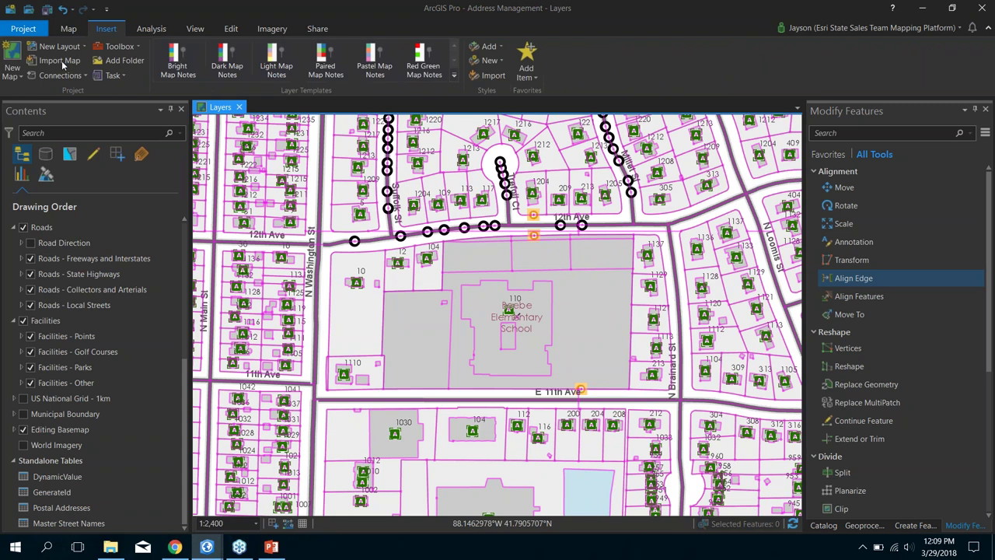
click(12, 51)
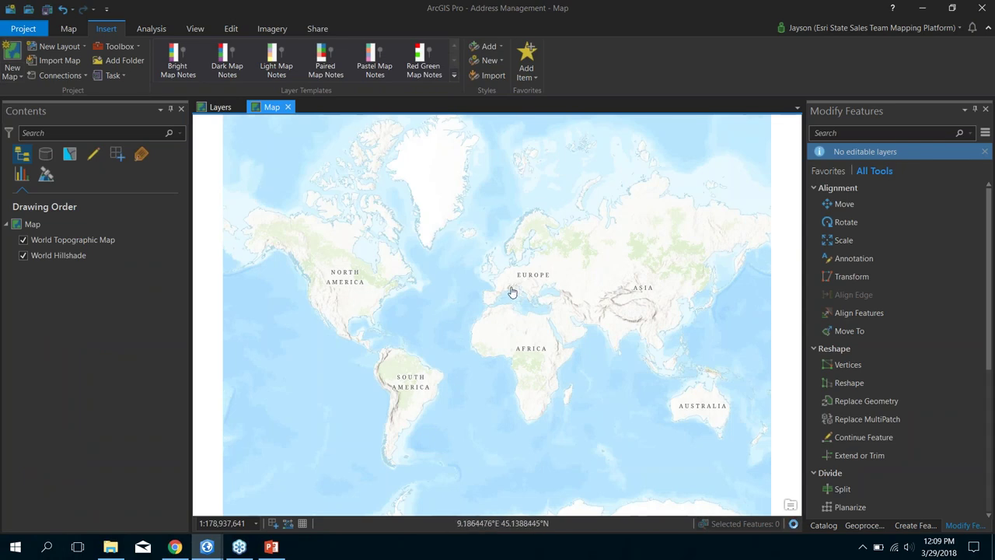
Measure the distance from the western United States to the Middle East on the new map.
click(70, 31)
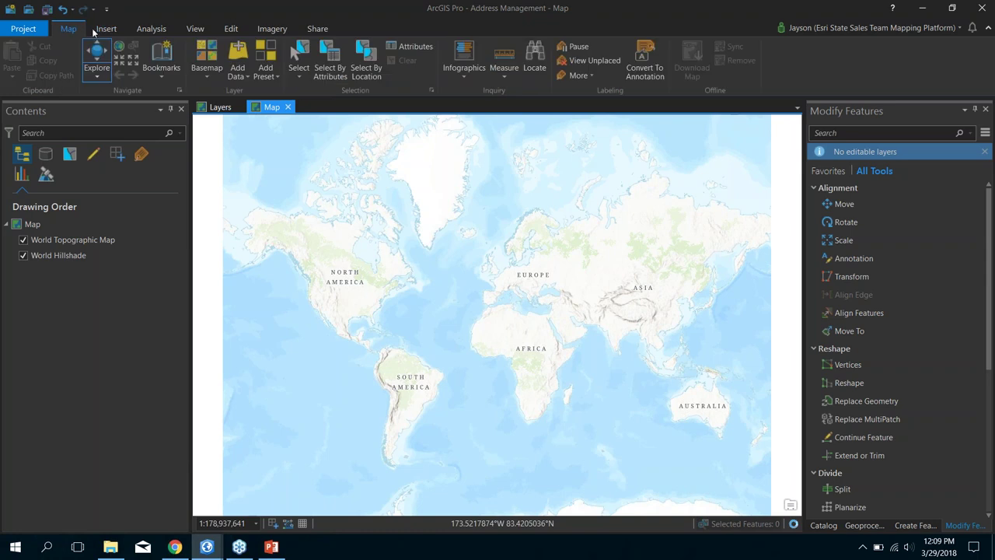
click(507, 61)
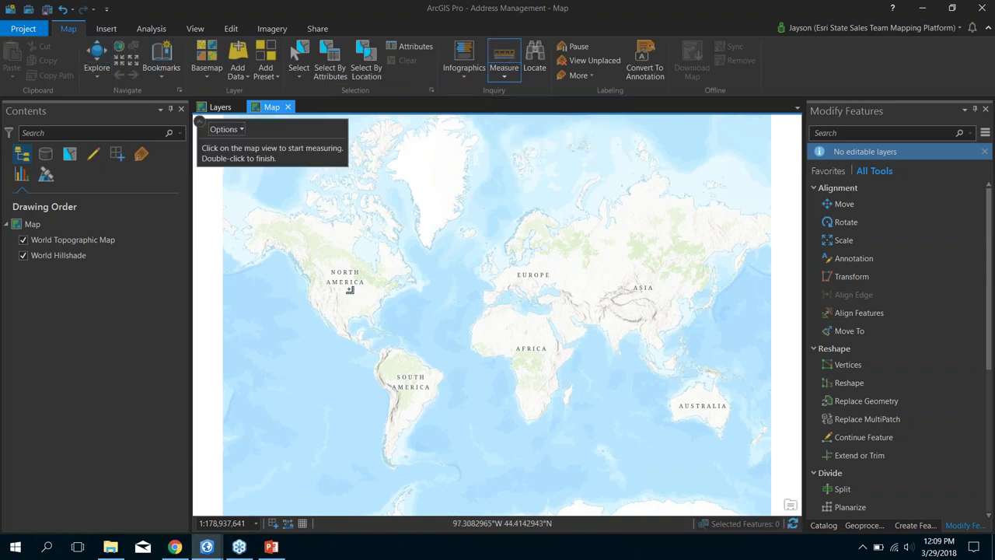
click(337, 298)
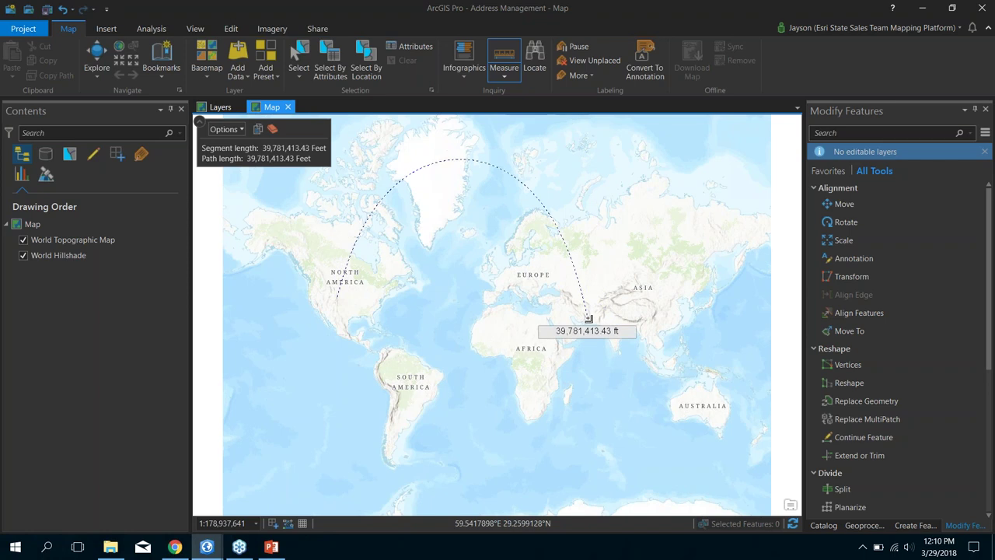
double_click(588, 318)
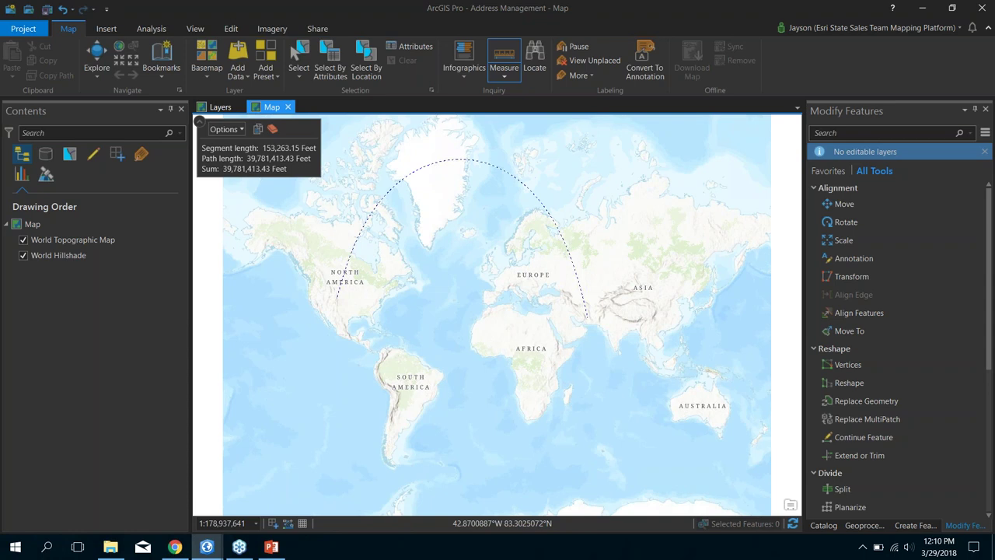
Start adding data to the map and browse the portal's My Content and Living Atlas collections.
click(243, 73)
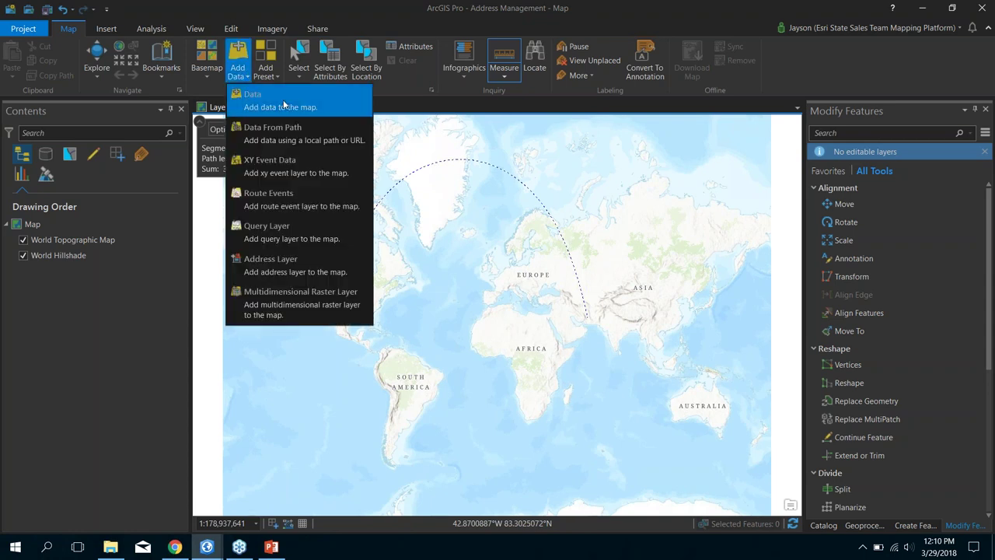
click(281, 99)
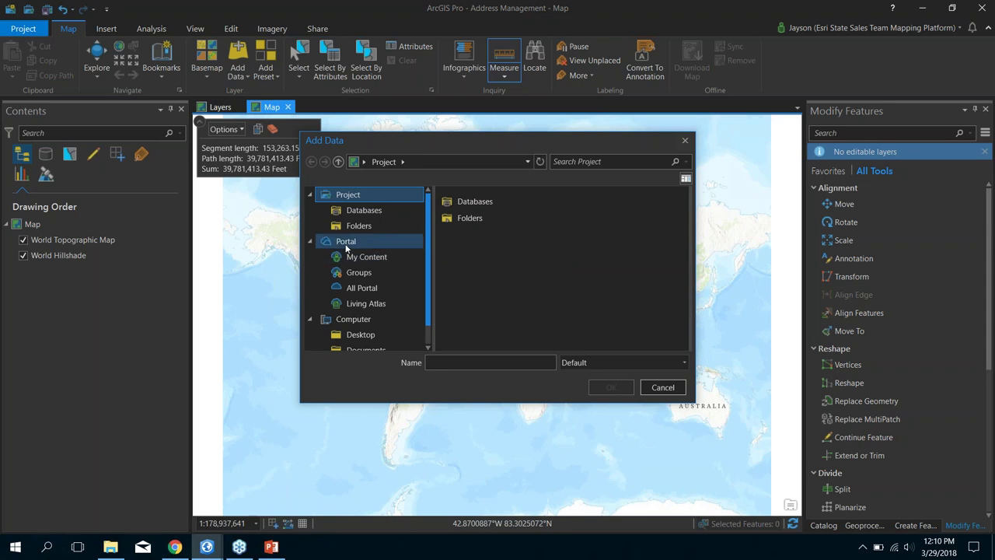
scroll(338, 231, down, 1)
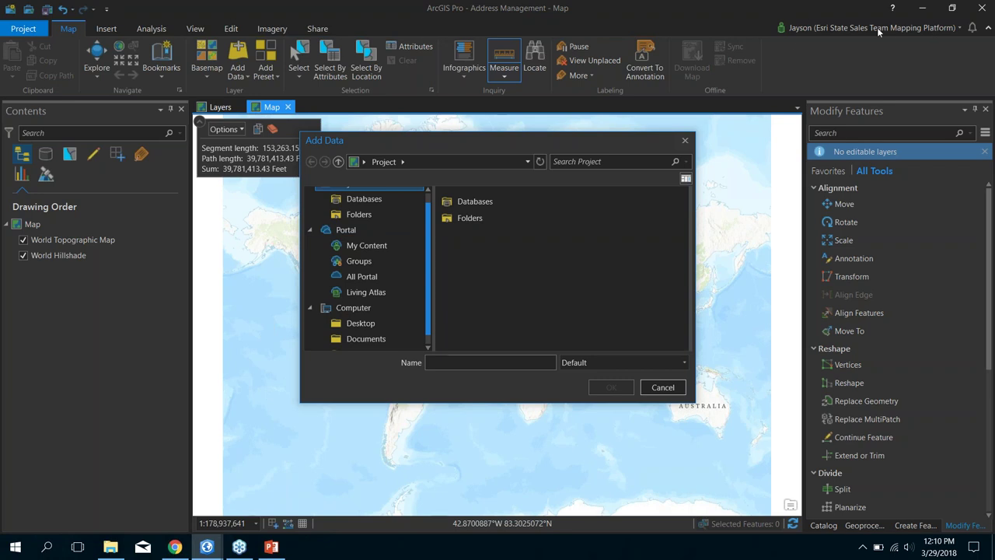
click(366, 247)
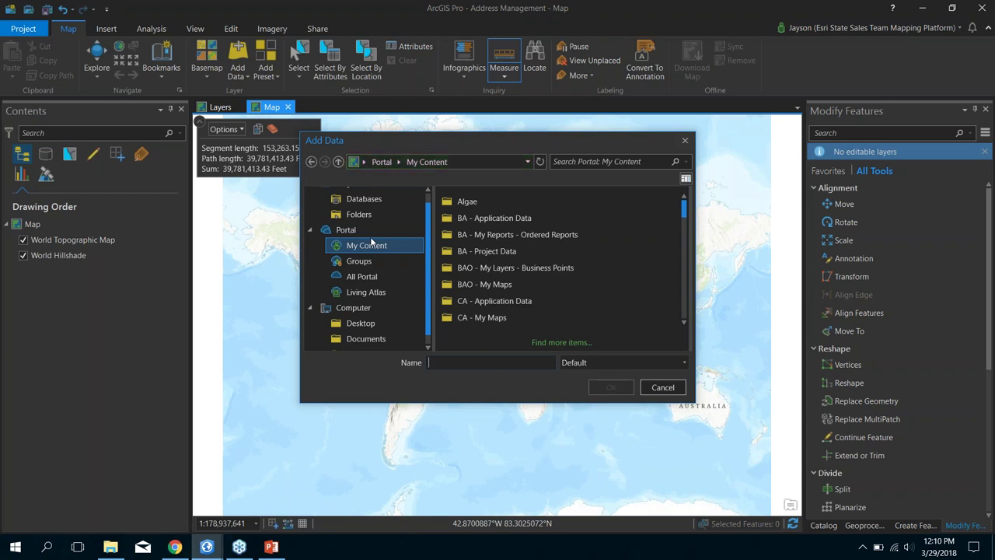
click(376, 294)
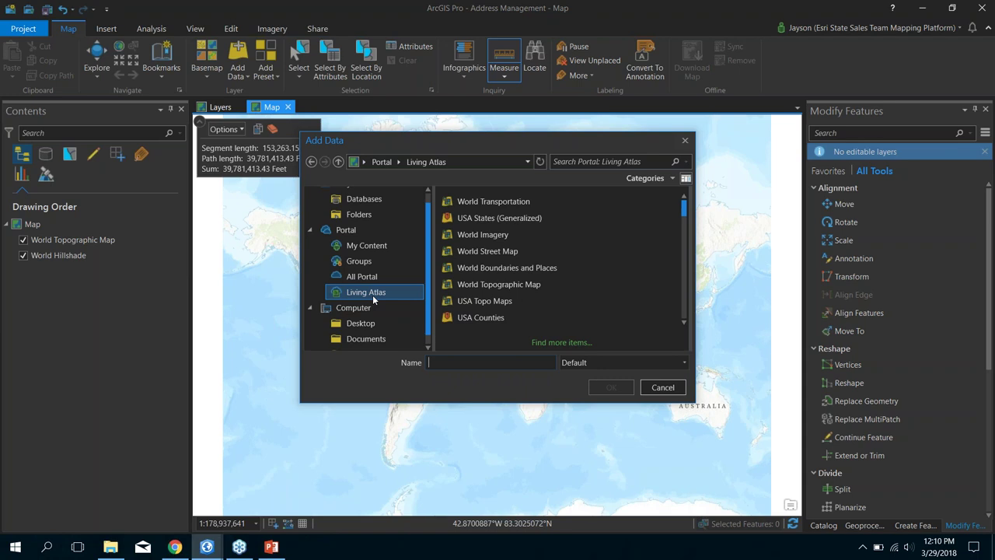
Add the Table1 by HomeZipCode5 layer from the Dept of Education folder in My Content to the map.
click(379, 246)
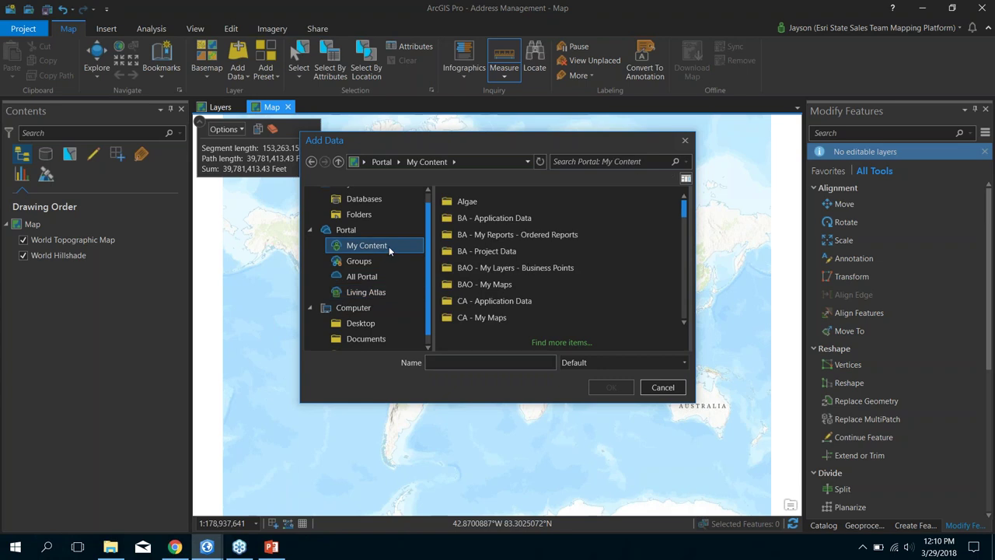
click(552, 245)
scroll(552, 244, down, 2)
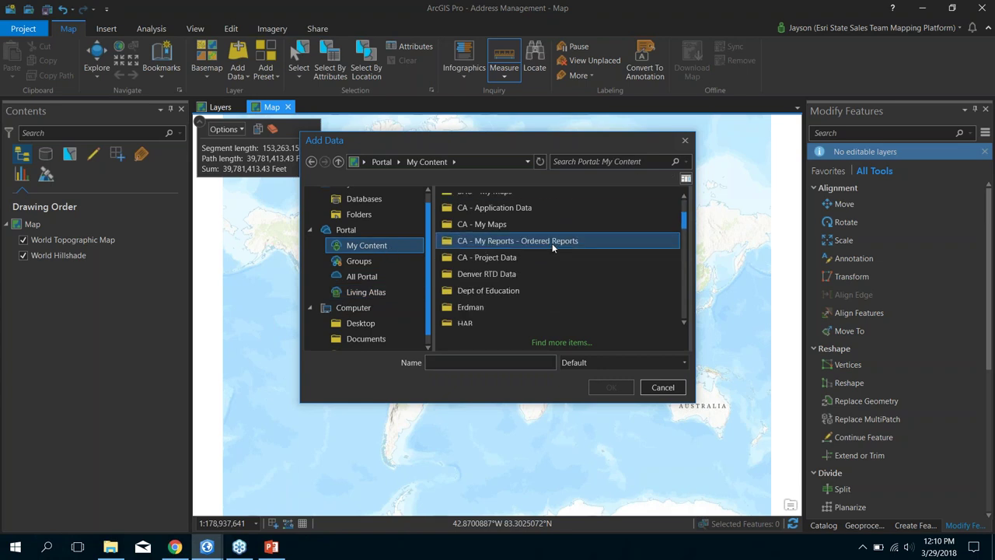
double_click(529, 294)
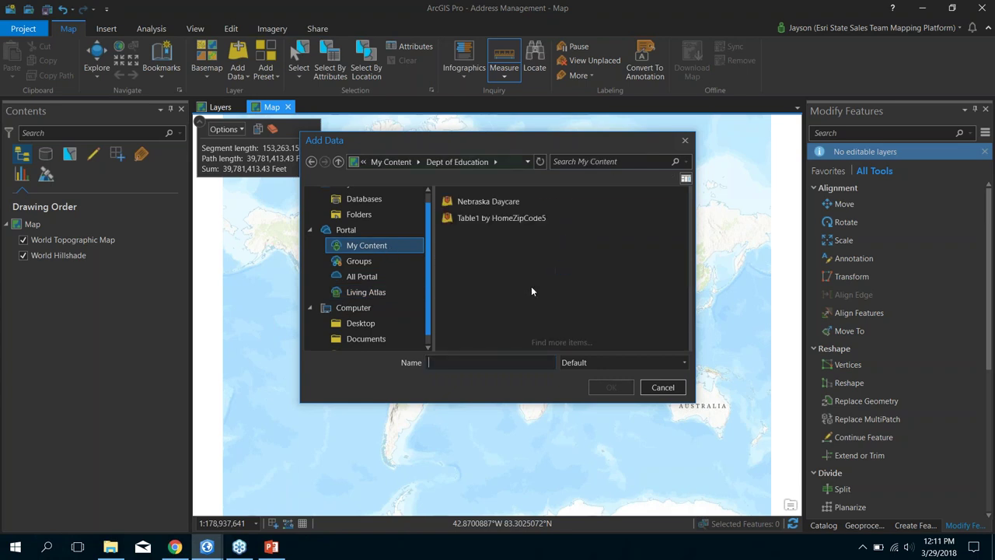
double_click(458, 219)
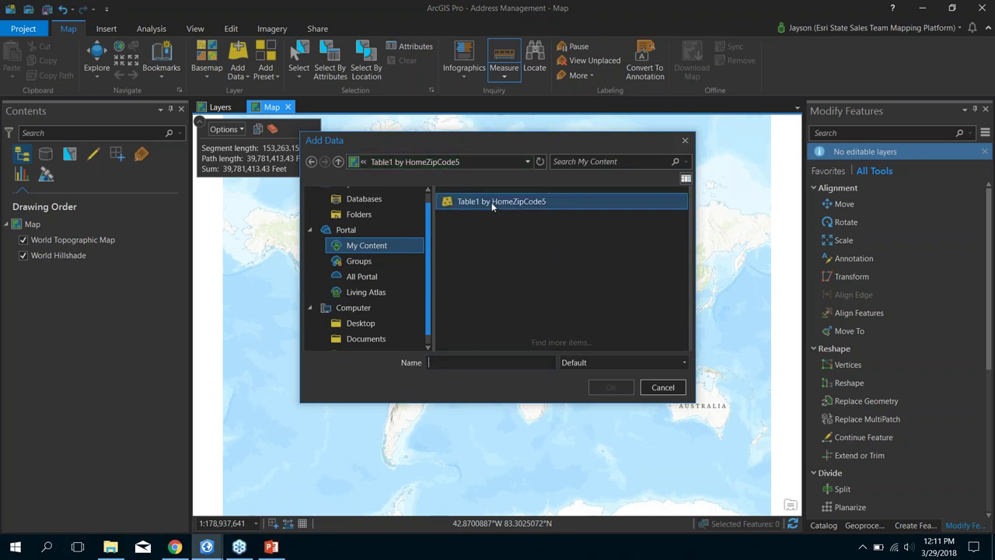
double_click(491, 203)
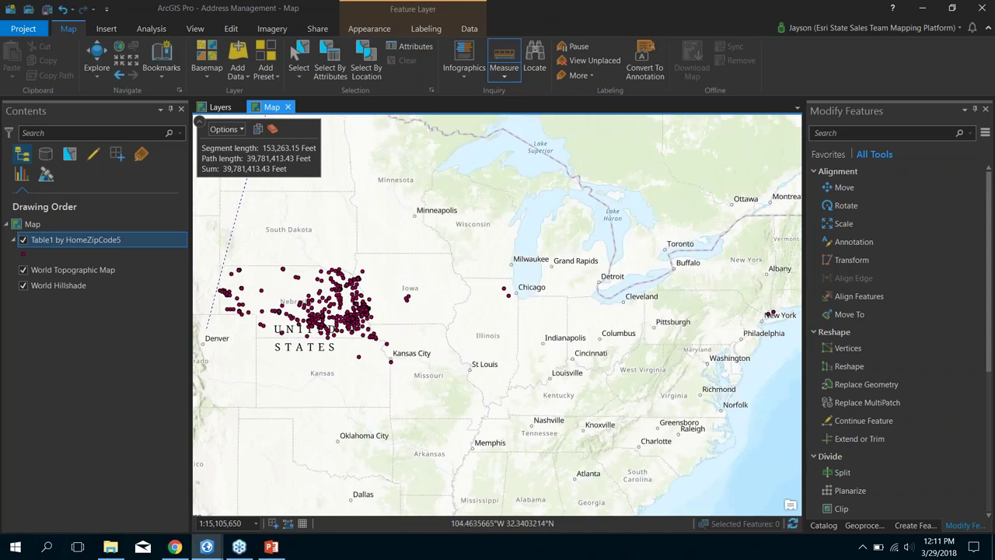
Switch to Chrome to view the Table1 by HomeZipCode5 item page in ArcGIS Online, and return to ArcGIS Pro.
click(174, 547)
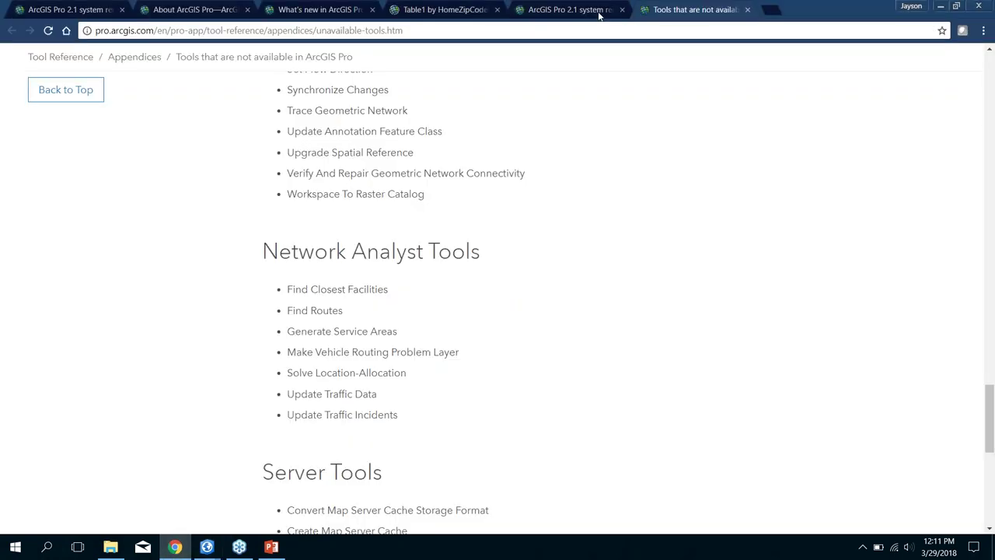
click(432, 9)
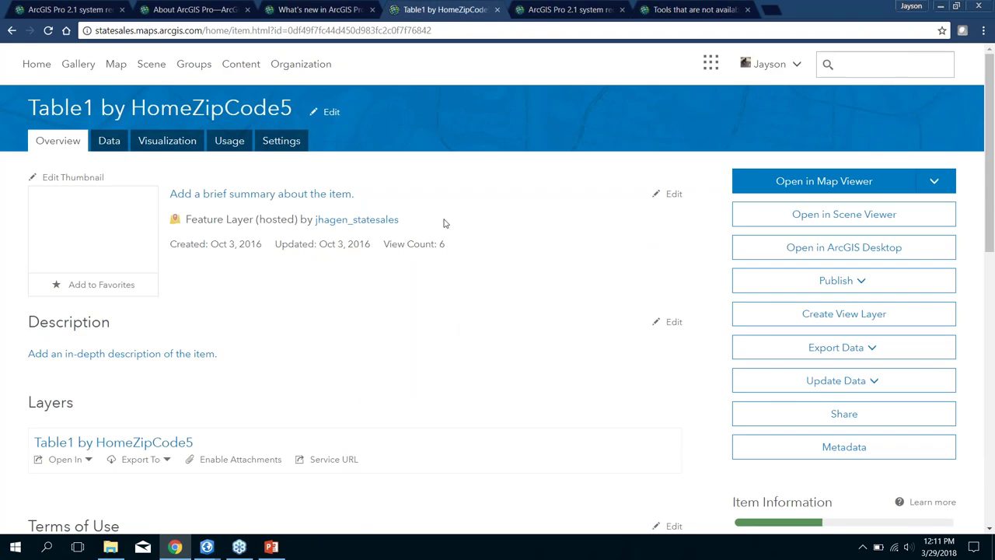
scroll(435, 223, down, 2)
scroll(435, 223, up, 2)
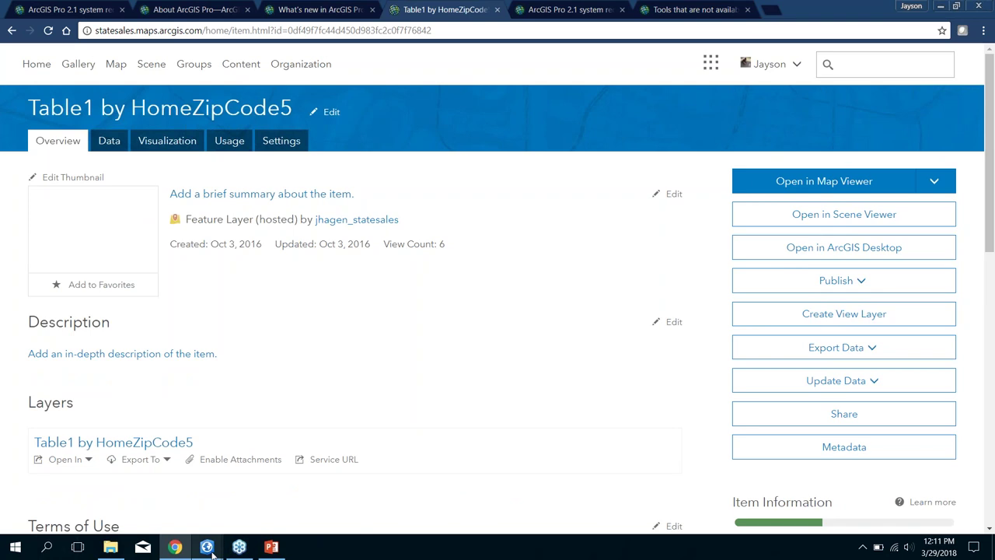
mouse_move(208, 549)
click(239, 523)
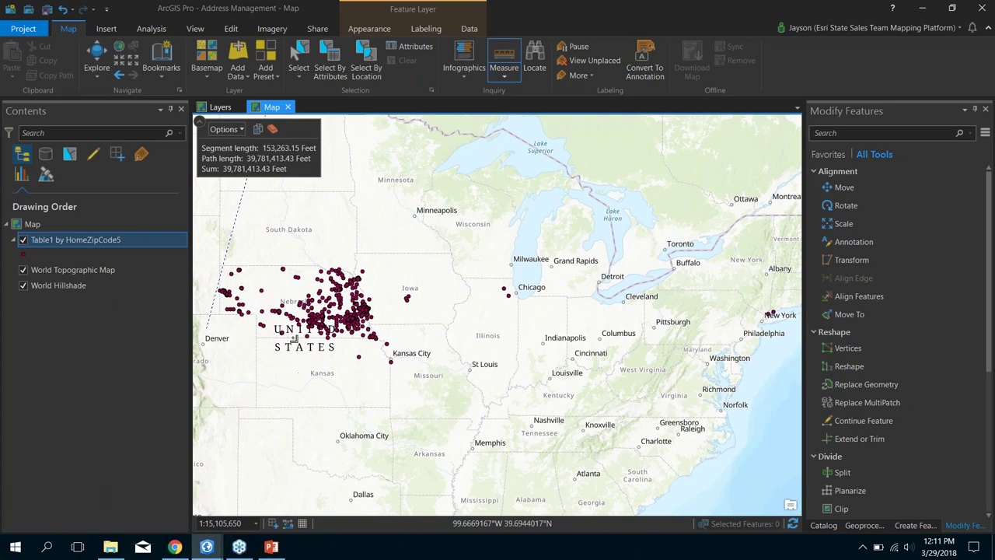
Change the point symbol of the Table1 by HomeZipCode5 layer to Circle 3 from the ArcGIS 2D gallery.
scroll(294, 335, up, 4)
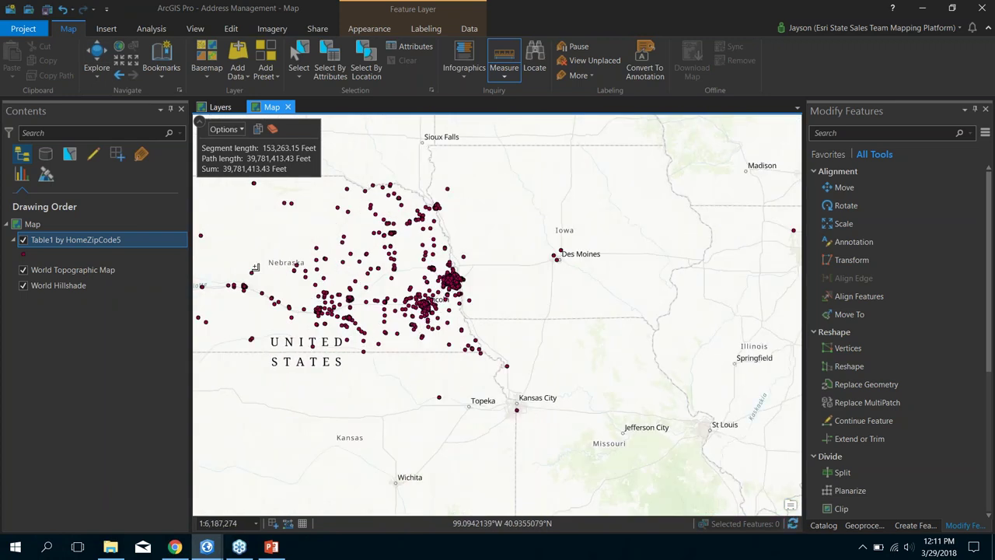
click(24, 254)
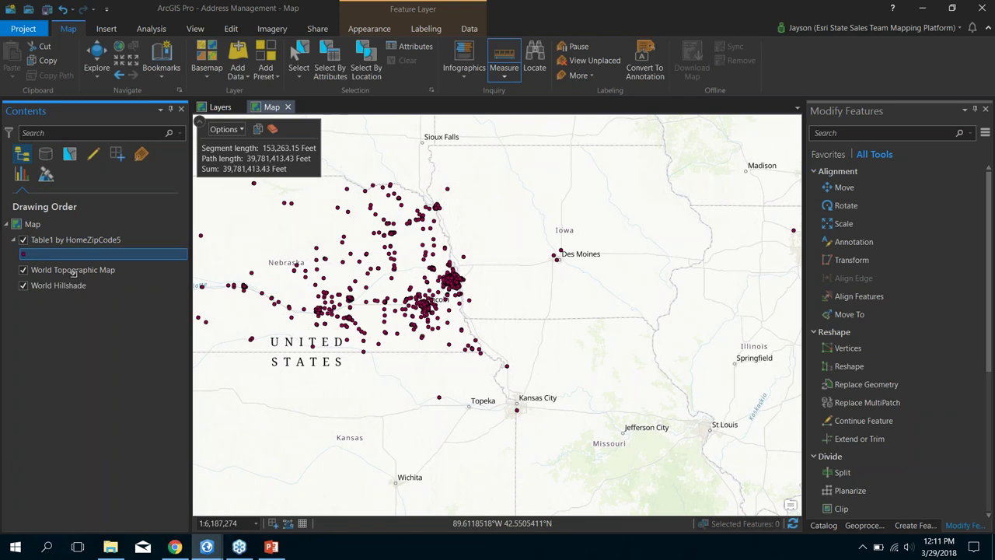
click(24, 254)
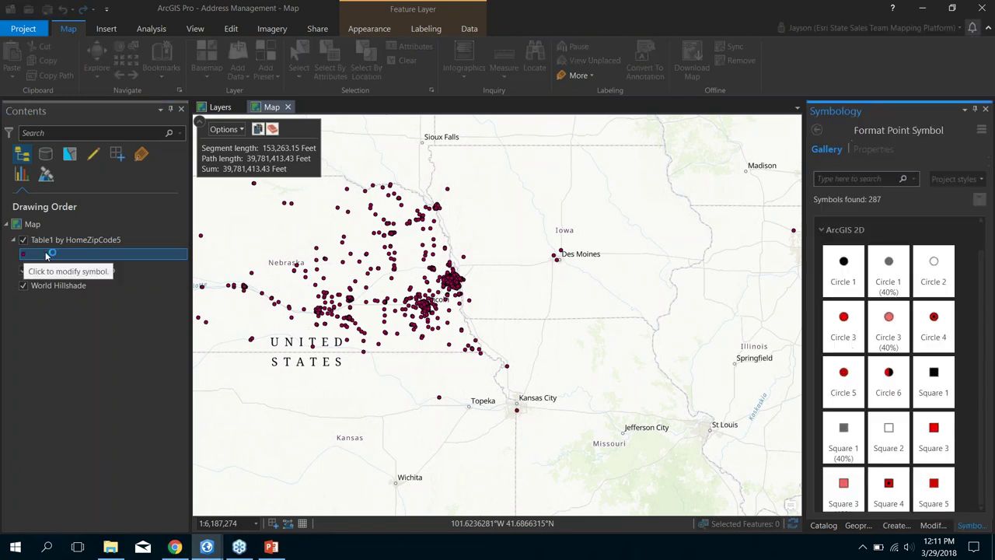
click(836, 328)
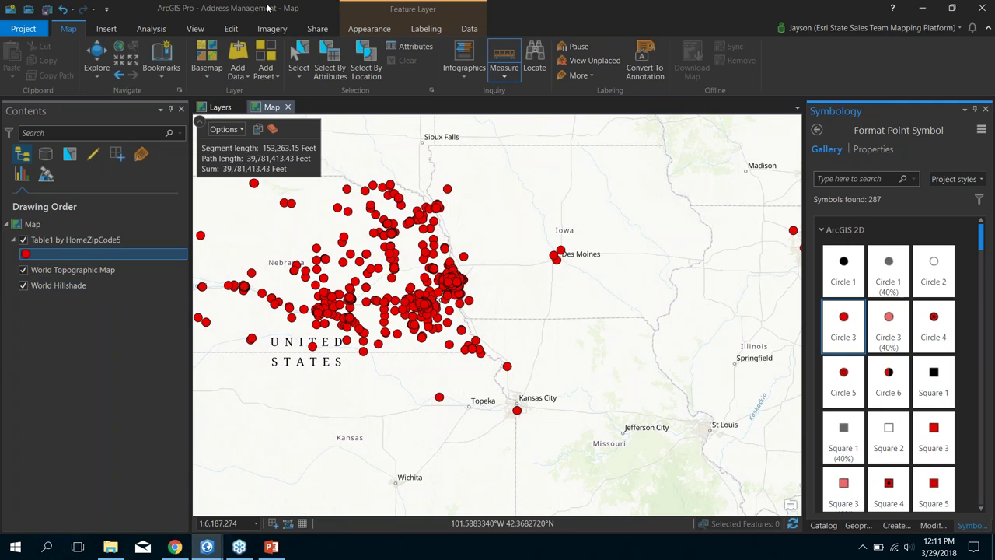
Move the northernmost Table1 by HomeZipCode5 point at Des Moines northwest into north-central Iowa, and clear the selection.
click(231, 29)
click(317, 60)
click(844, 189)
click(561, 252)
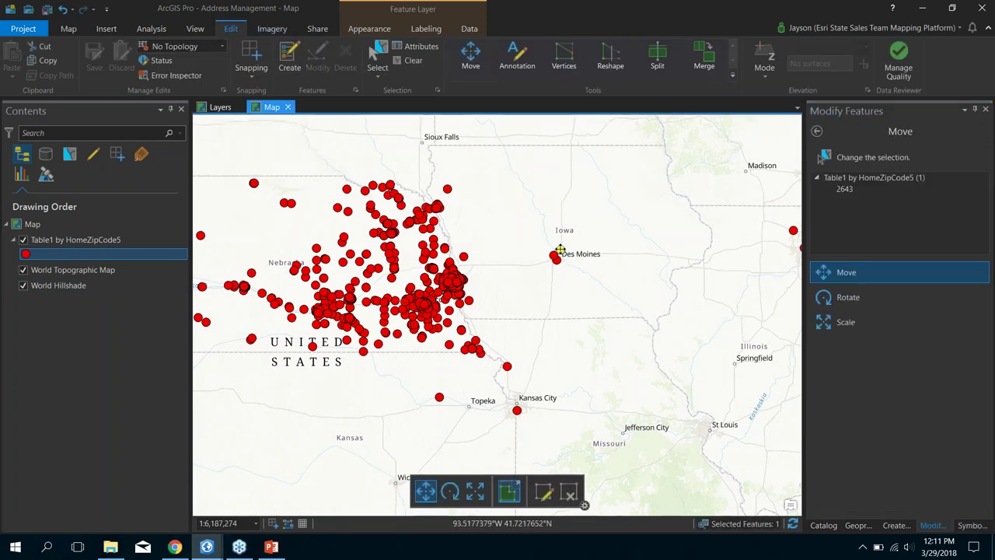
drag(534, 205, 524, 194)
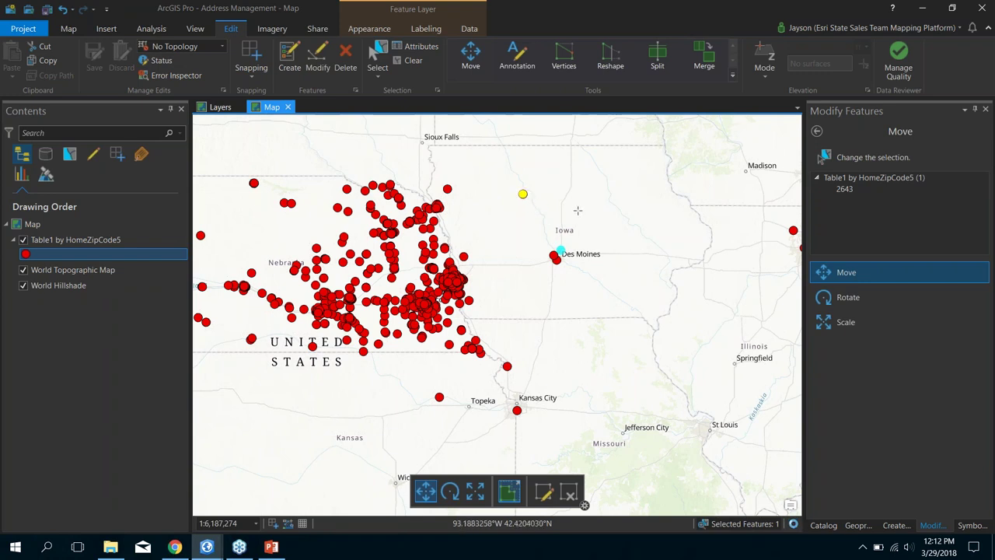
key(Escape)
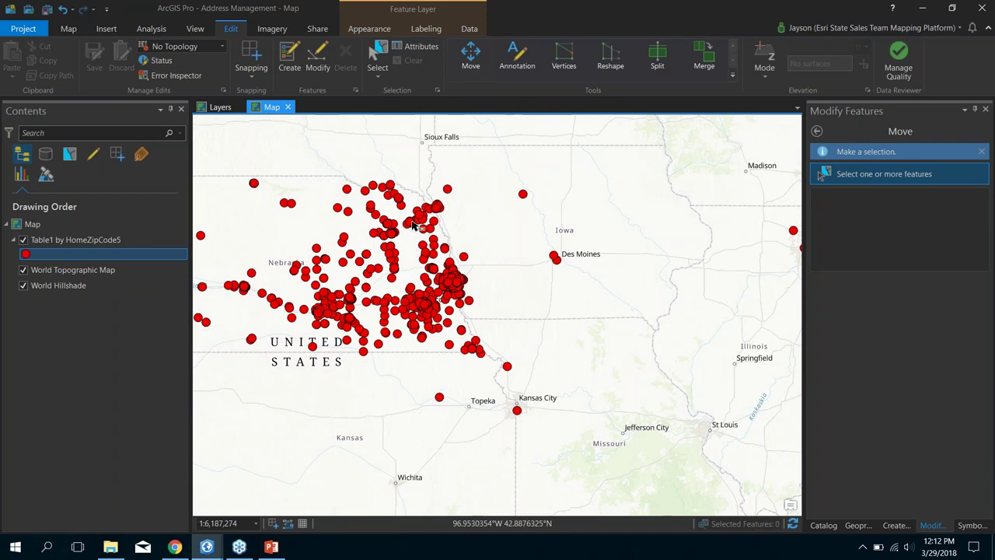
Review the settings for publishing the map as a web layer, and close them without publishing.
click(324, 31)
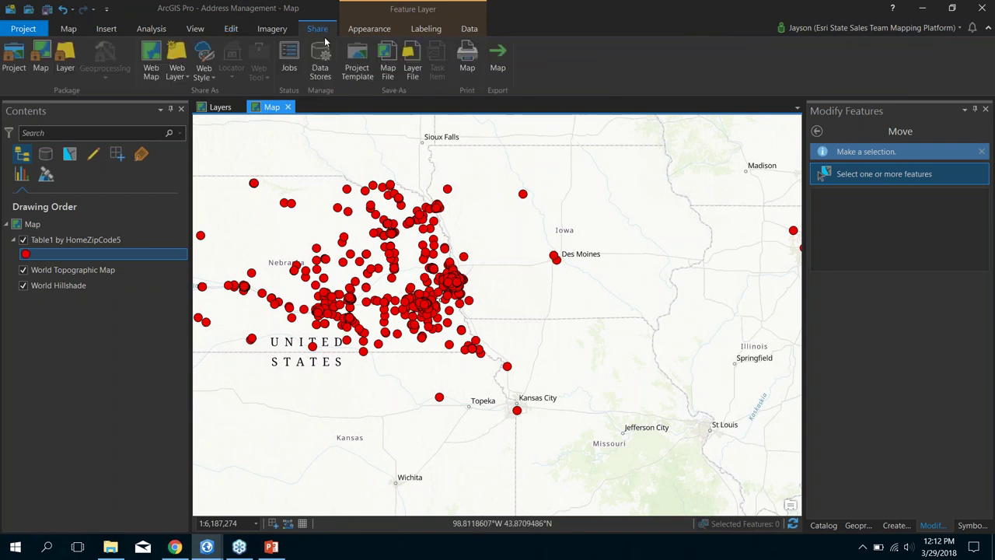
click(176, 76)
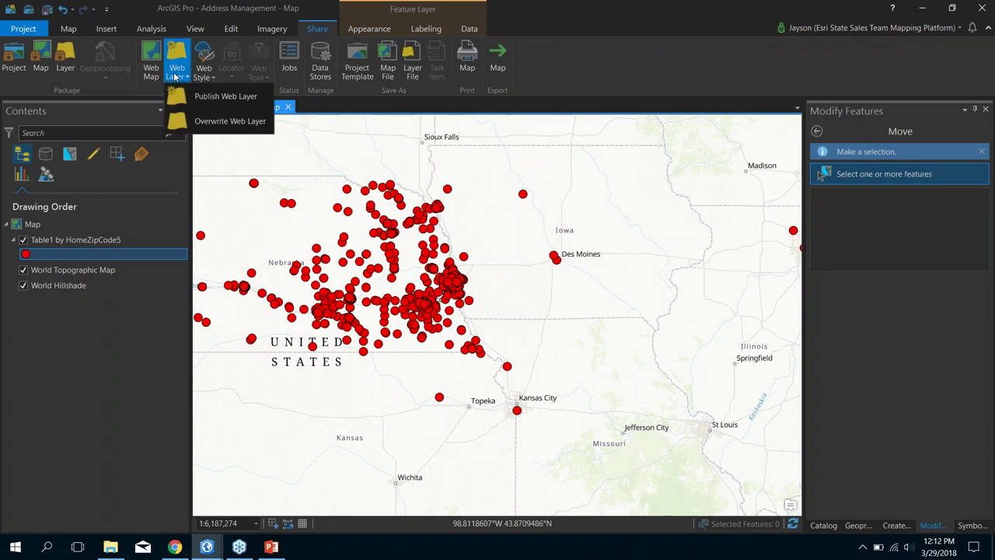
click(226, 97)
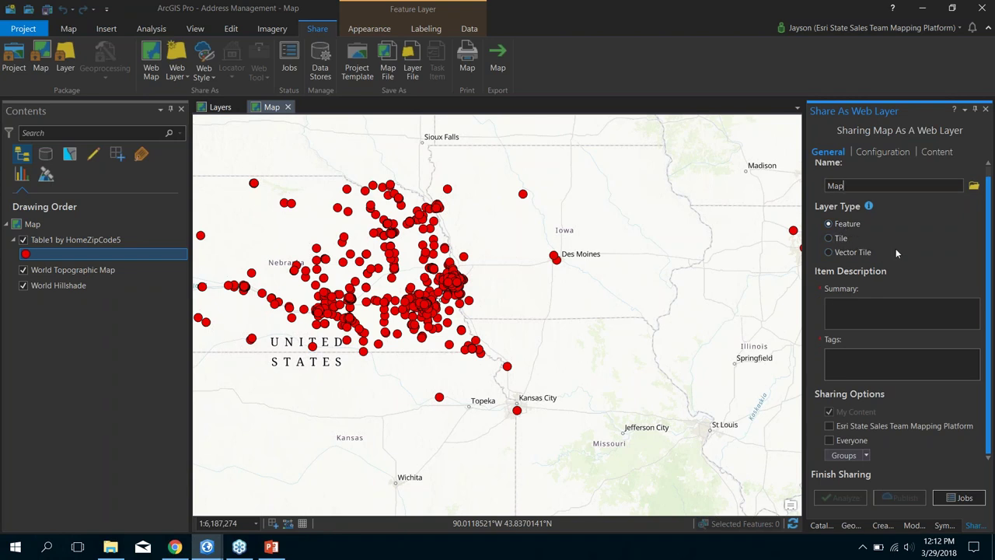
click(855, 307)
click(986, 110)
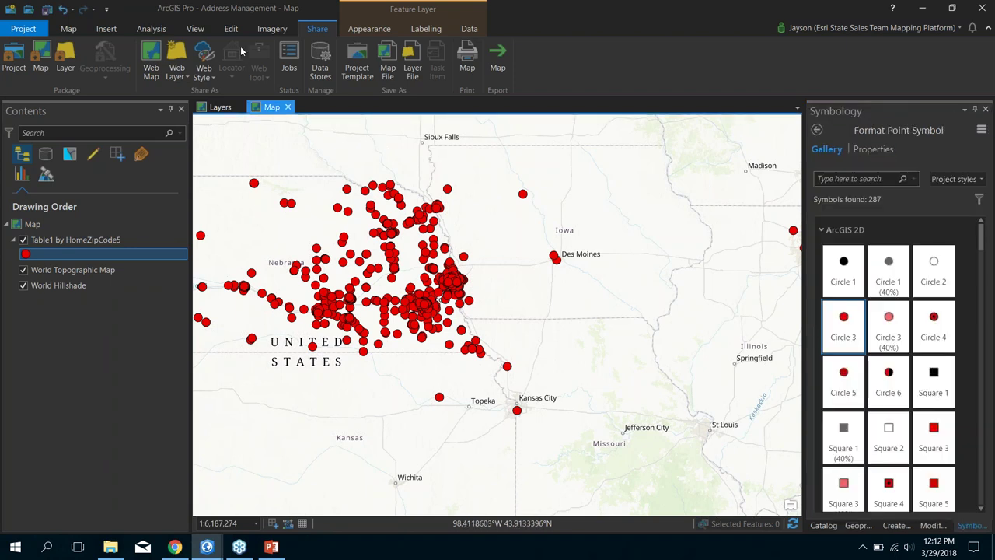
Run the Buffer tool on the Table1 by HomeZipCode5 layer with a linear distance of 500 meters.
click(151, 30)
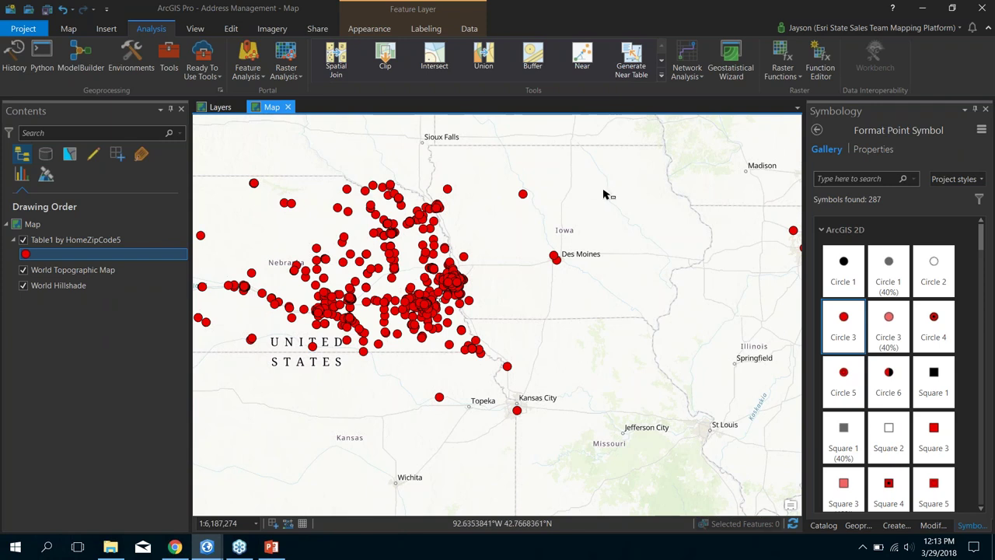
click(532, 58)
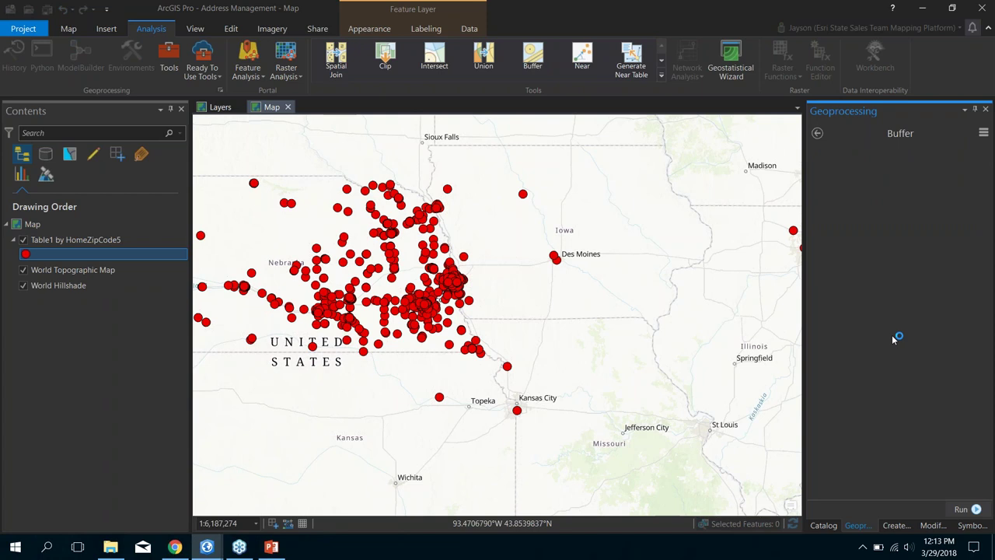
click(942, 190)
click(863, 206)
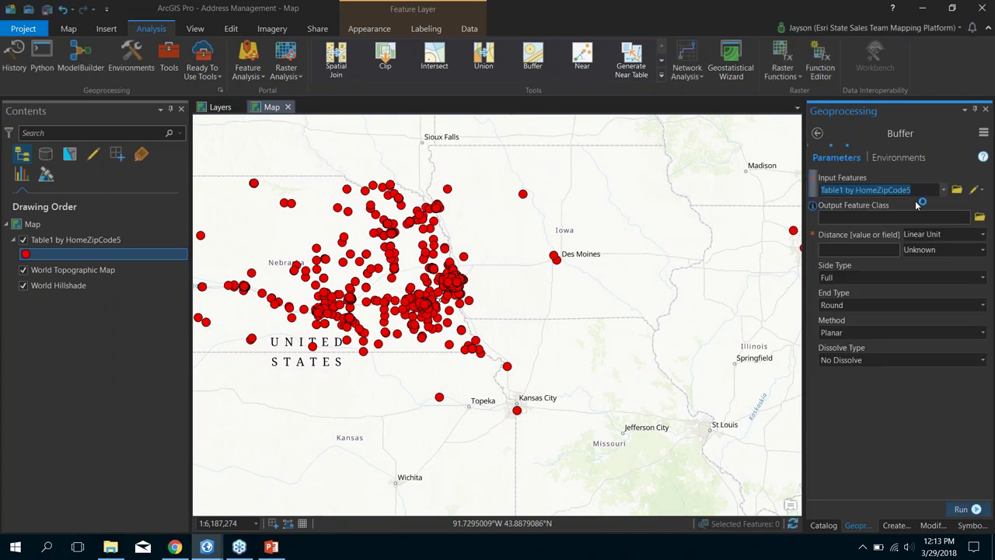
click(860, 253)
click(923, 252)
click(921, 266)
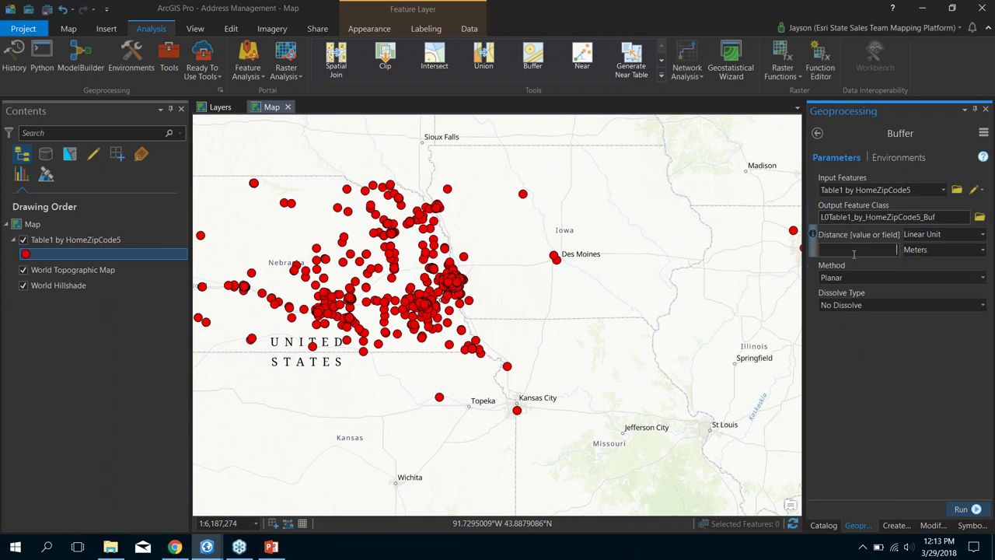
click(960, 509)
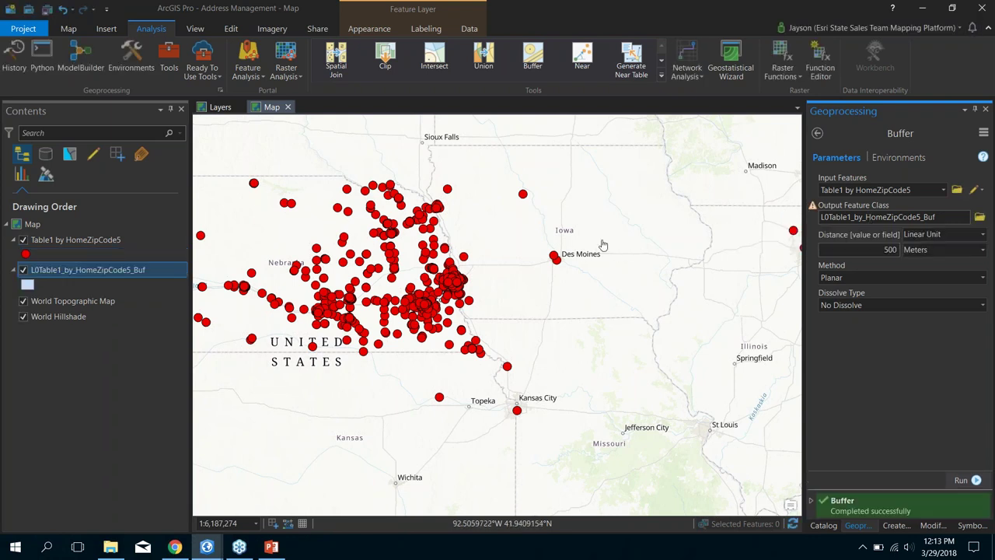
Inspect the buffered points around Des Moines and review the available network analysis types.
scroll(599, 246, up, 2)
scroll(535, 278, up, 6)
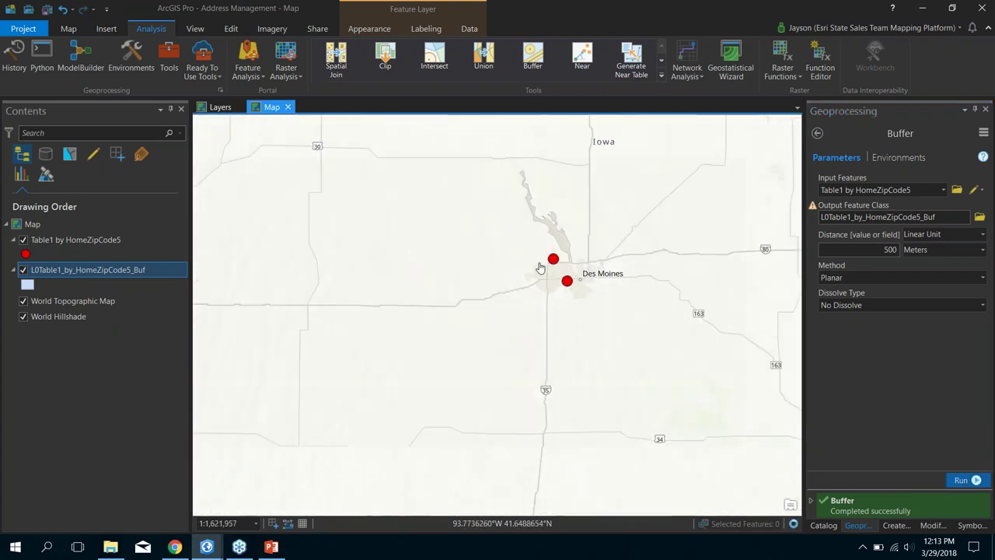
drag(572, 249, 462, 310)
scroll(462, 311, up, 1)
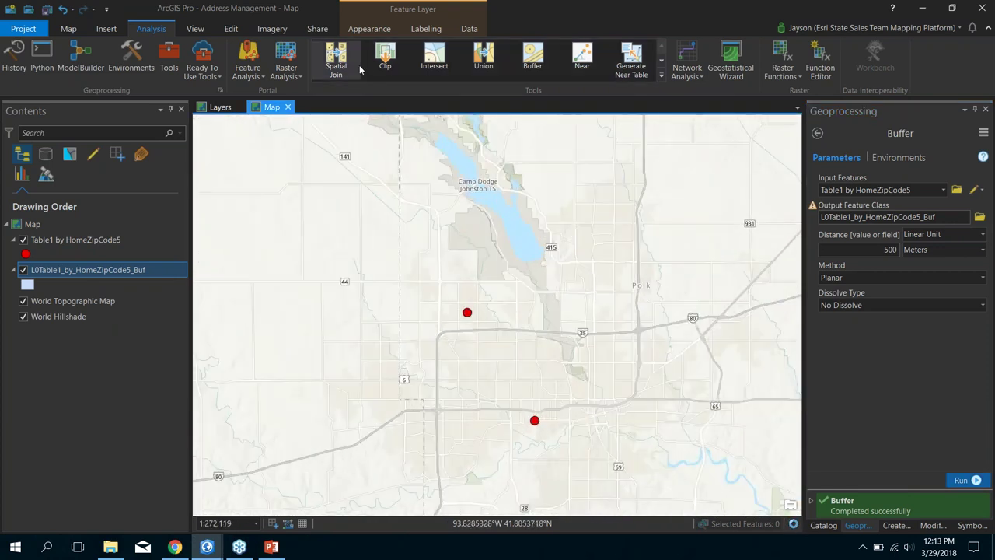
click(686, 61)
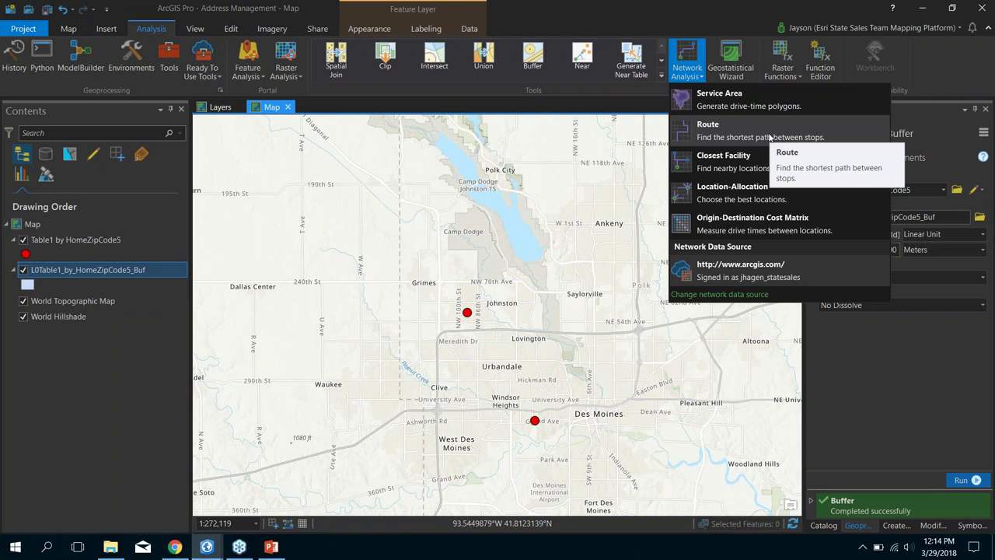
Switch to the Pro drcog presentation in PowerPoint and present slide 12, Resources, as a slide show.
click(924, 13)
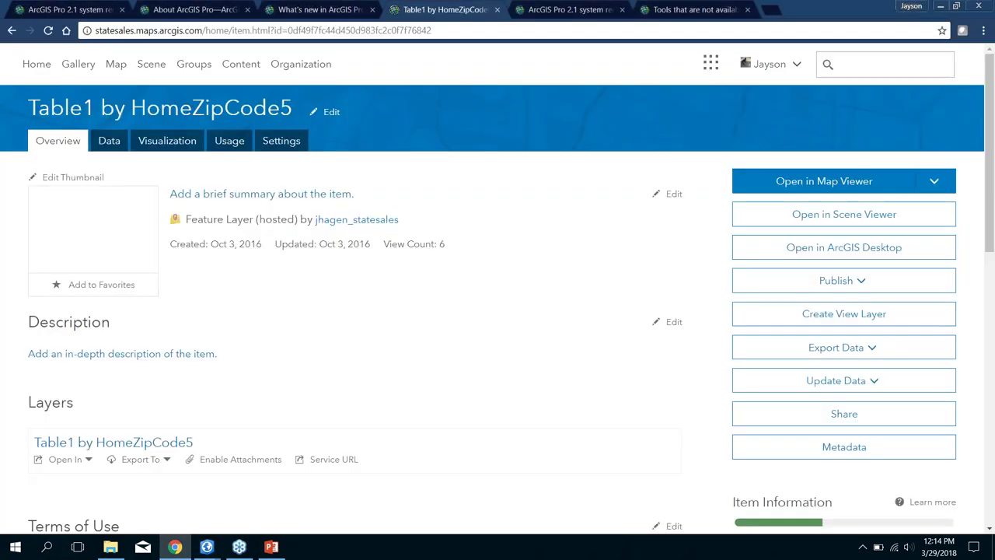
click(272, 546)
scroll(80, 404, down, 6)
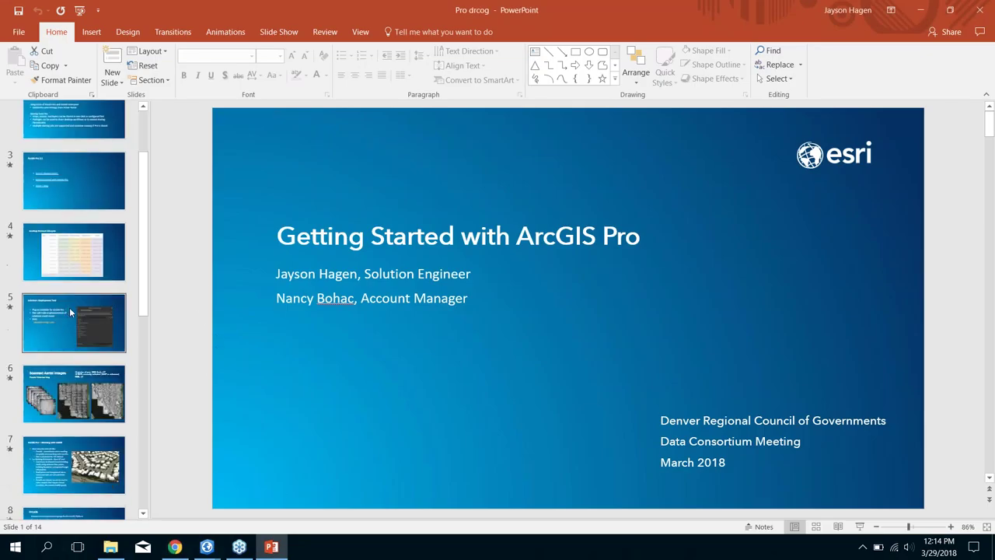
click(74, 476)
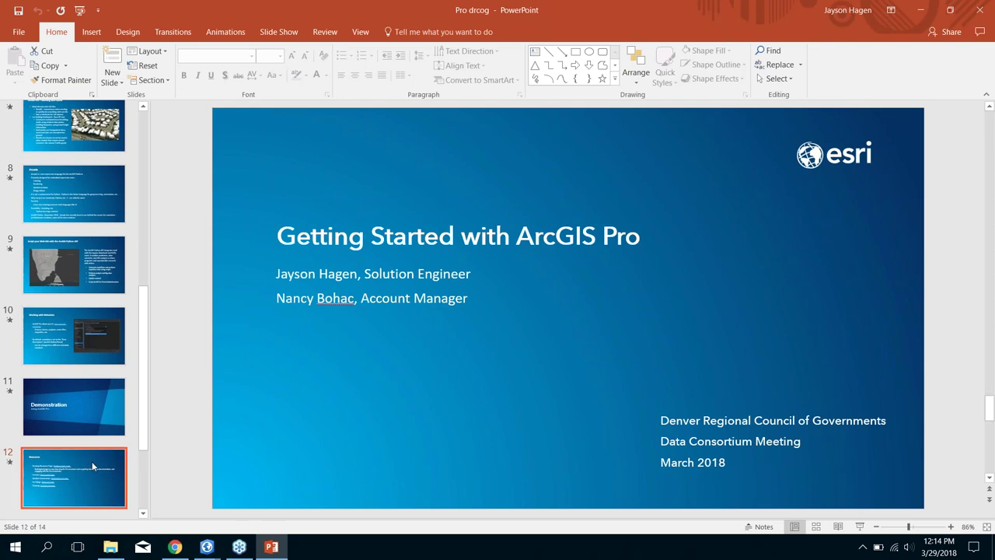
click(860, 527)
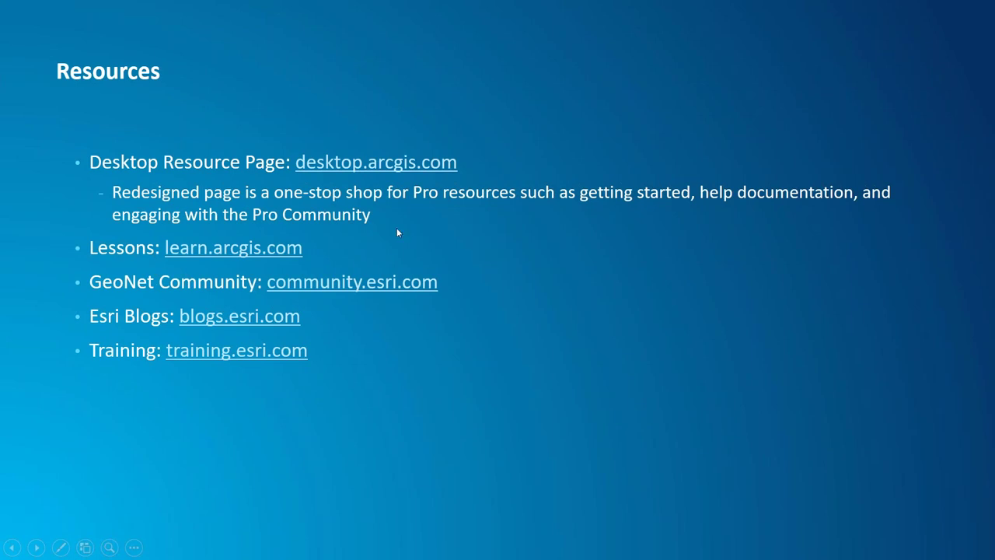
Open desktop.arcgis.com from the Resources slide, and go to the ArcGIS Pro page's Get started exercises.
click(400, 170)
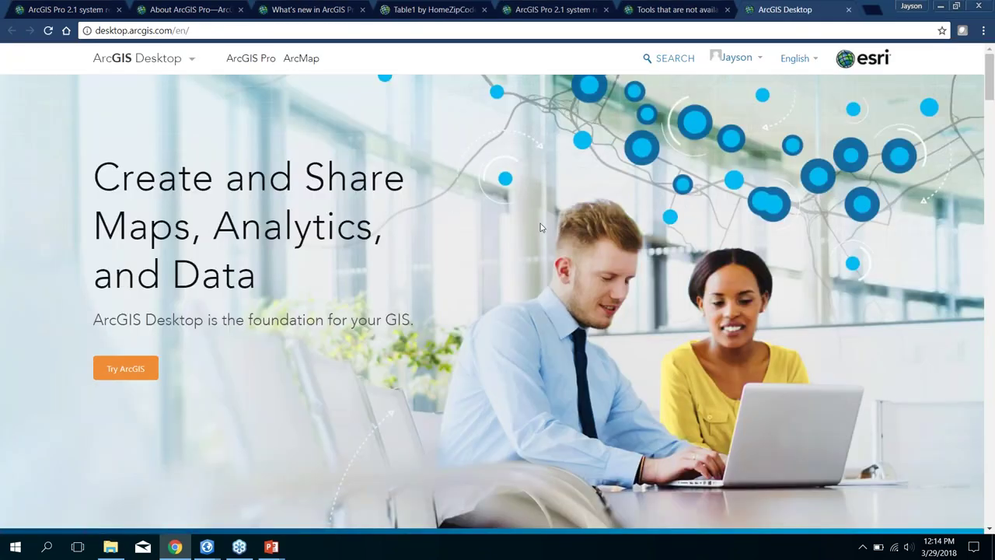
click(262, 67)
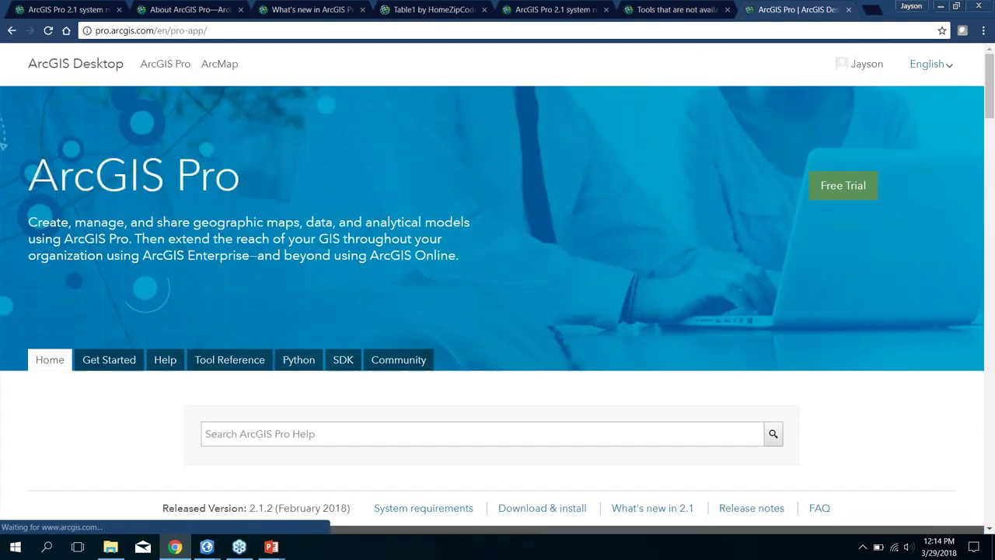
scroll(530, 188, down, 2)
click(297, 304)
scroll(388, 286, down, 1)
scroll(386, 280, down, 3)
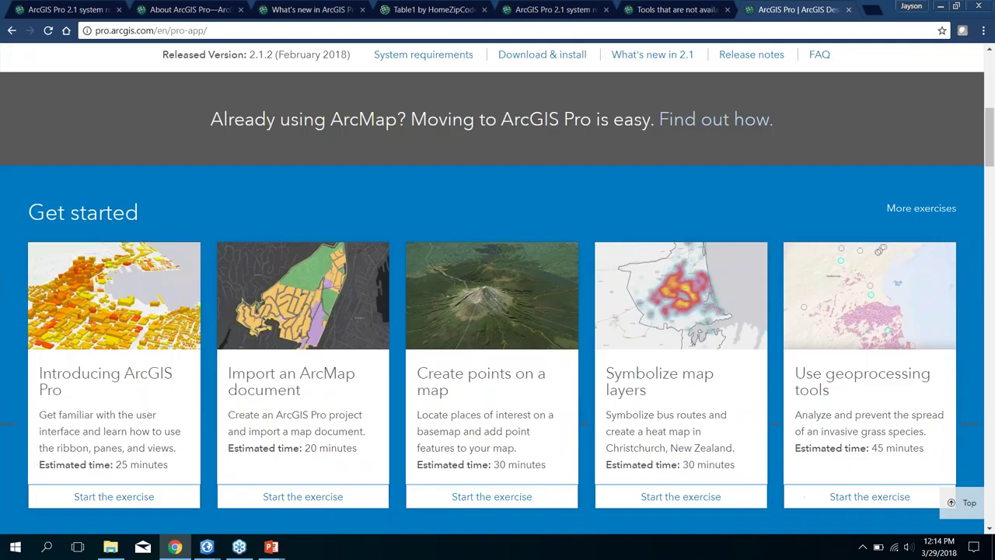
Examine the ArcGIS Pro page's exercises, the What can you do with ArcGIS Pro topics, and the developer and blog sections.
scroll(48, 295, down, 2)
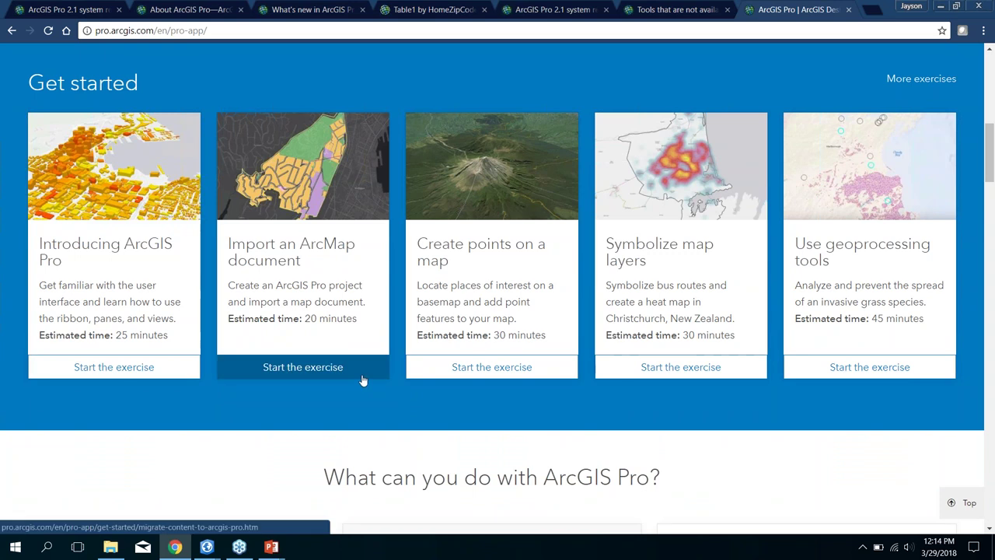
scroll(558, 306, down, 2)
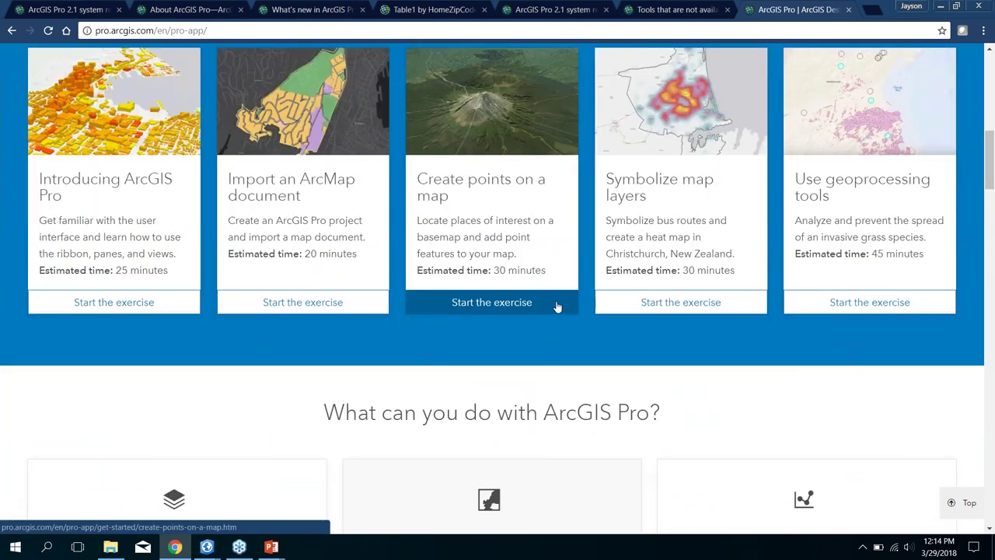
scroll(619, 244, down, 4)
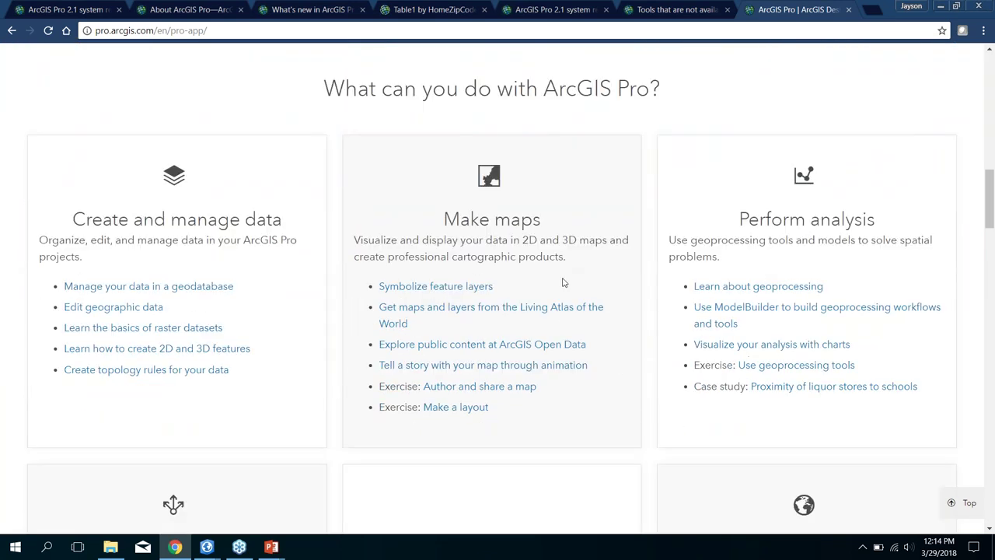
scroll(562, 282, down, 2)
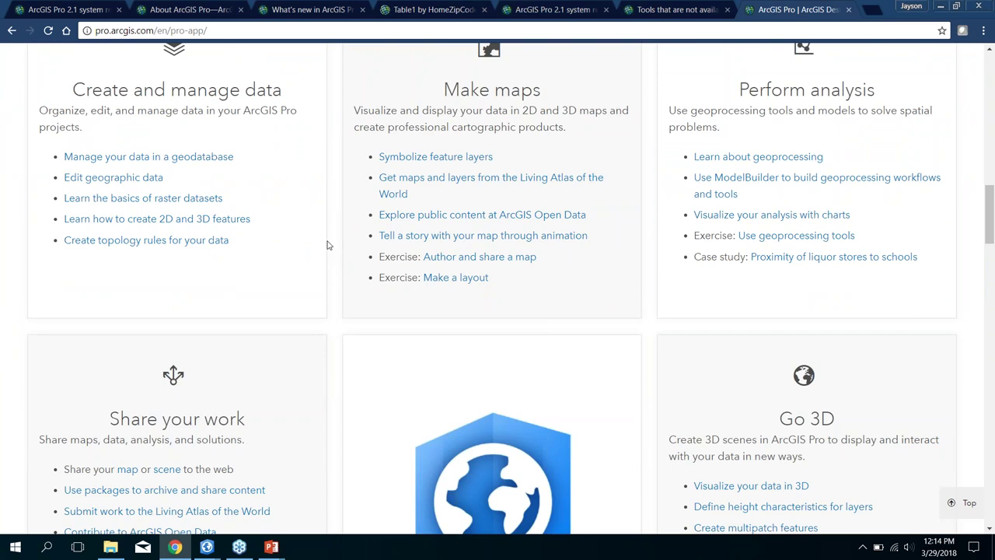
scroll(327, 244, down, 3)
scroll(340, 238, up, 4)
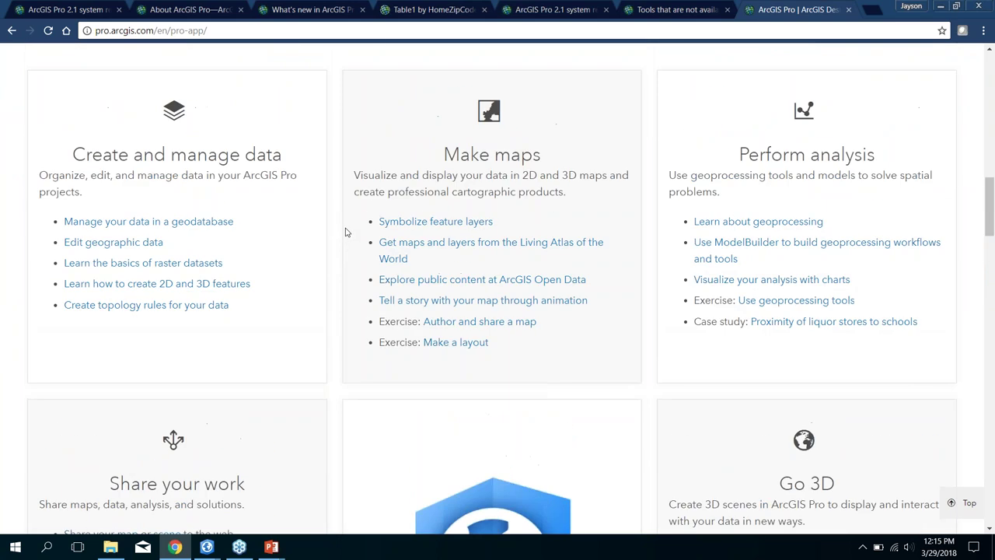
scroll(347, 232, down, 1)
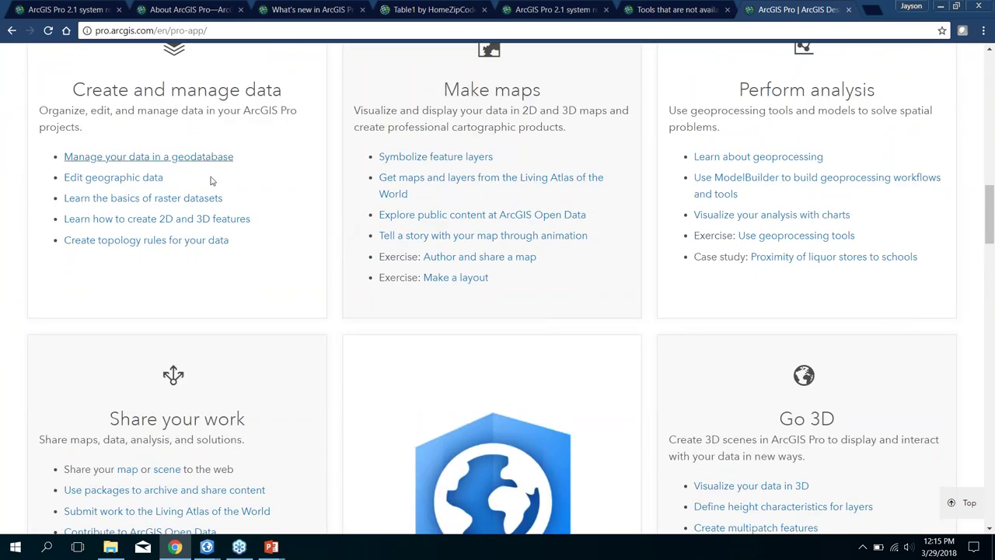
scroll(272, 179, down, 5)
scroll(271, 179, down, 9)
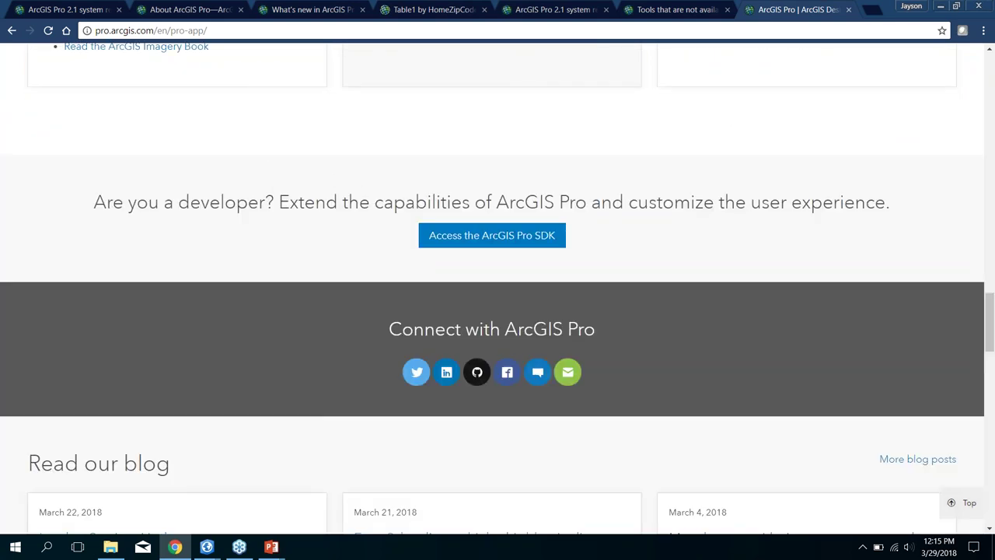
scroll(446, 158, down, 2)
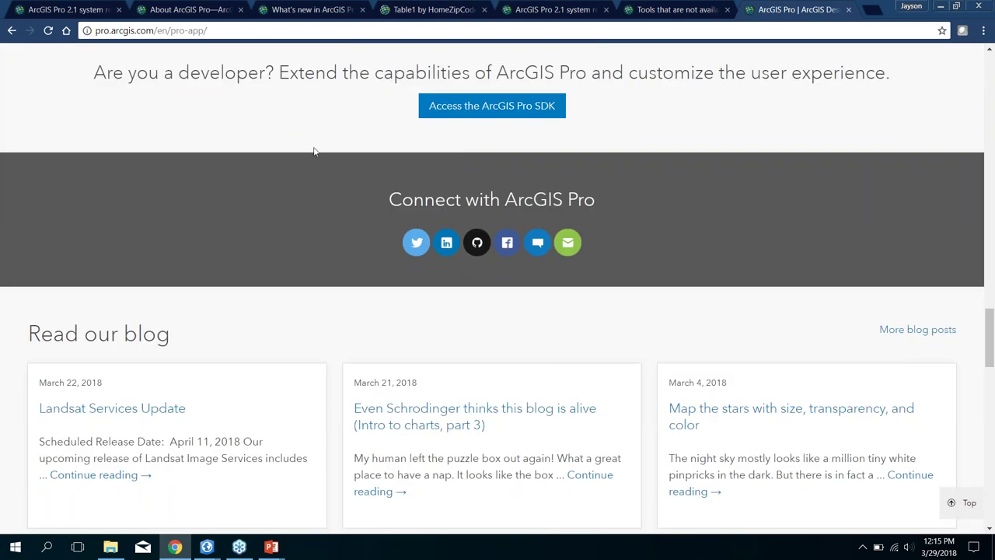
scroll(313, 151, down, 3)
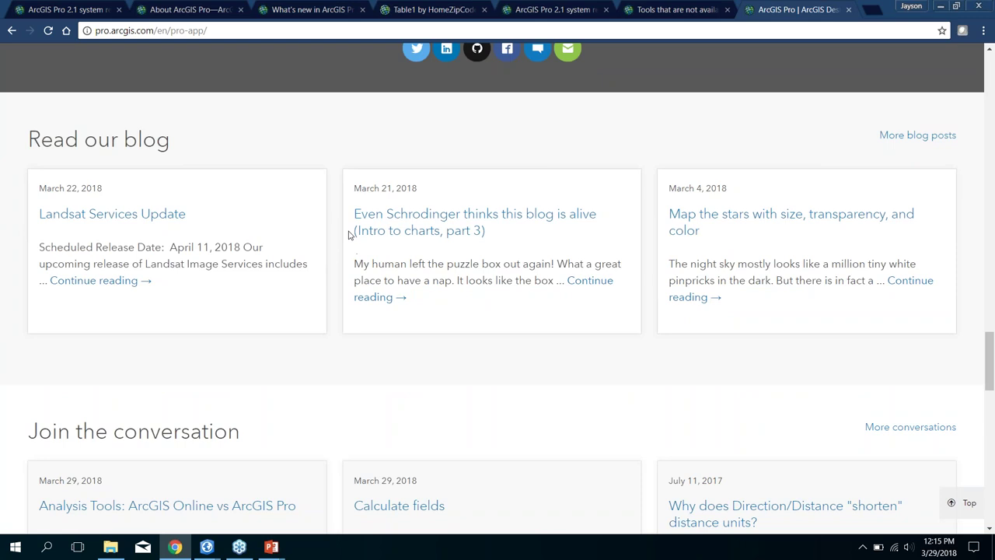
Examine the Join the conversation and Dive into a book sections of the ArcGIS Pro page, and return to its beginning.
scroll(349, 235, down, 5)
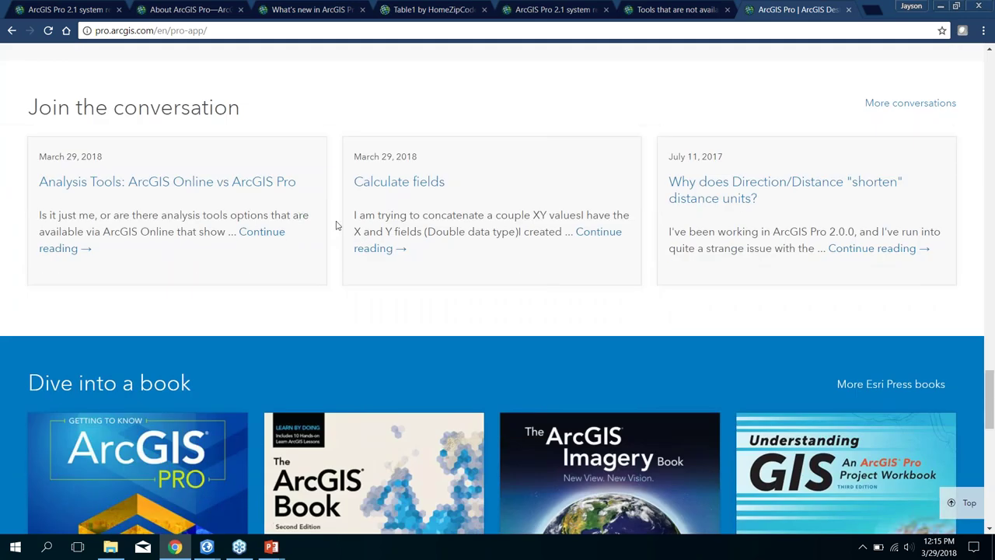
scroll(382, 210, down, 1)
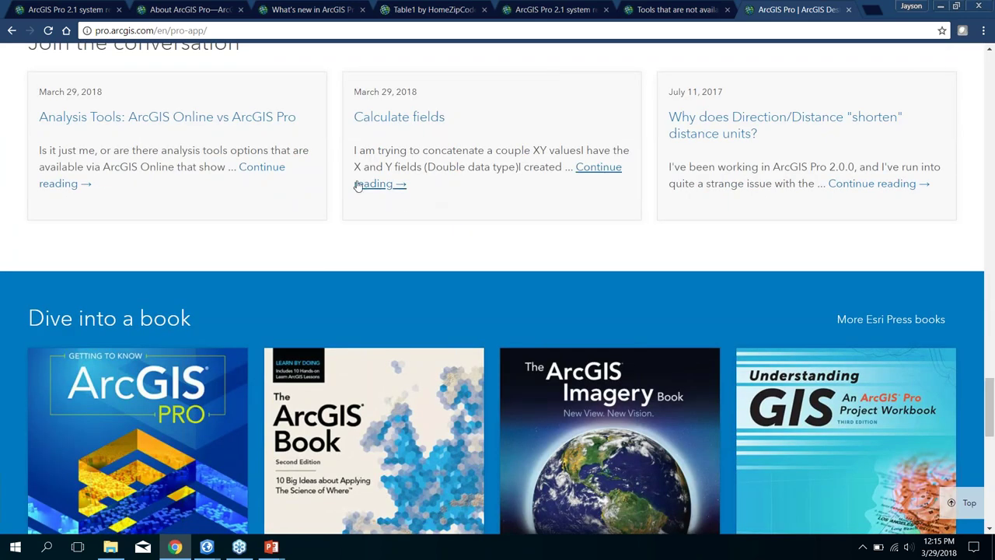
scroll(332, 170, down, 3)
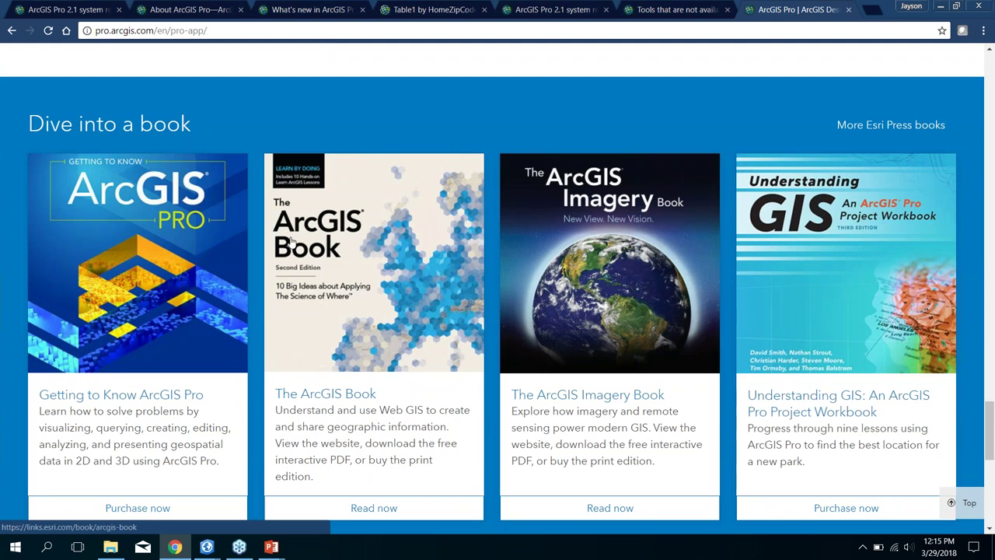
scroll(339, 204, down, 3)
scroll(317, 251, down, 5)
scroll(317, 251, up, 15)
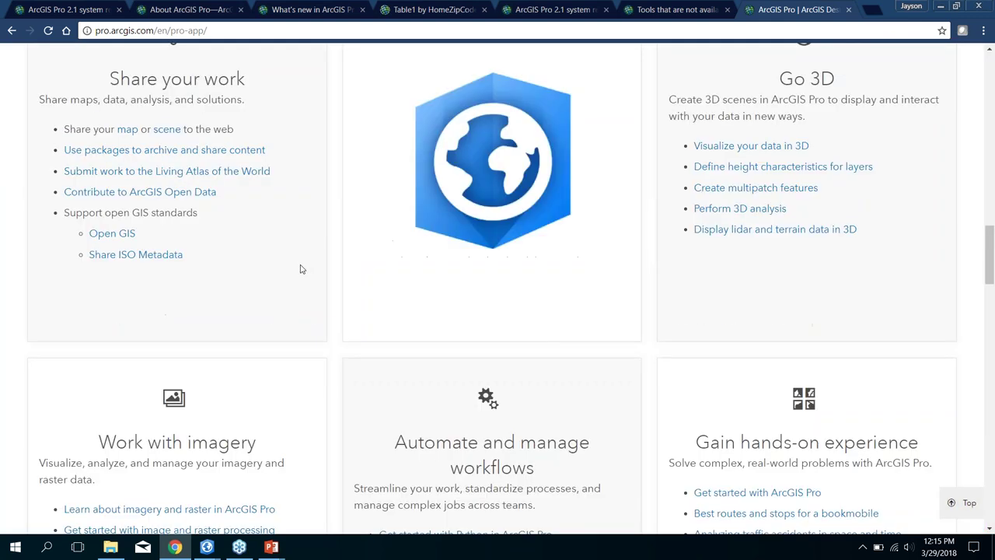
scroll(300, 267, up, 15)
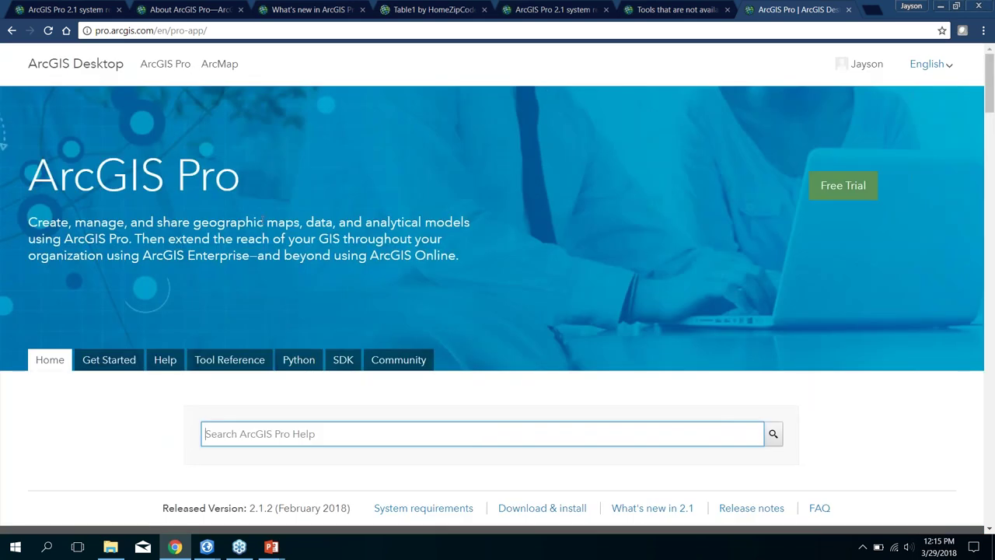
Open the ArcGIS Pro site's Get Started page, and go on to its Help page to review the Build projects topic.
scroll(244, 205, down, 1)
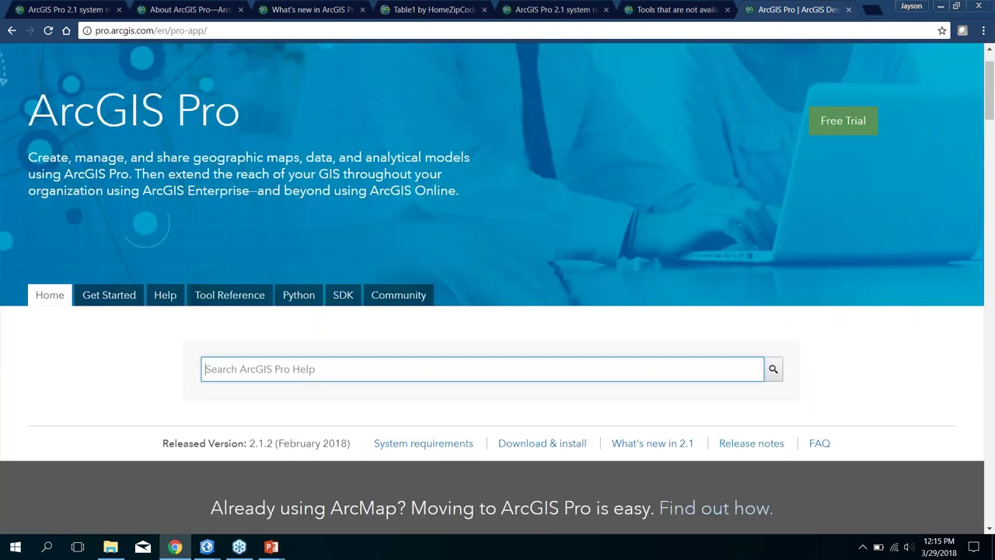
click(123, 295)
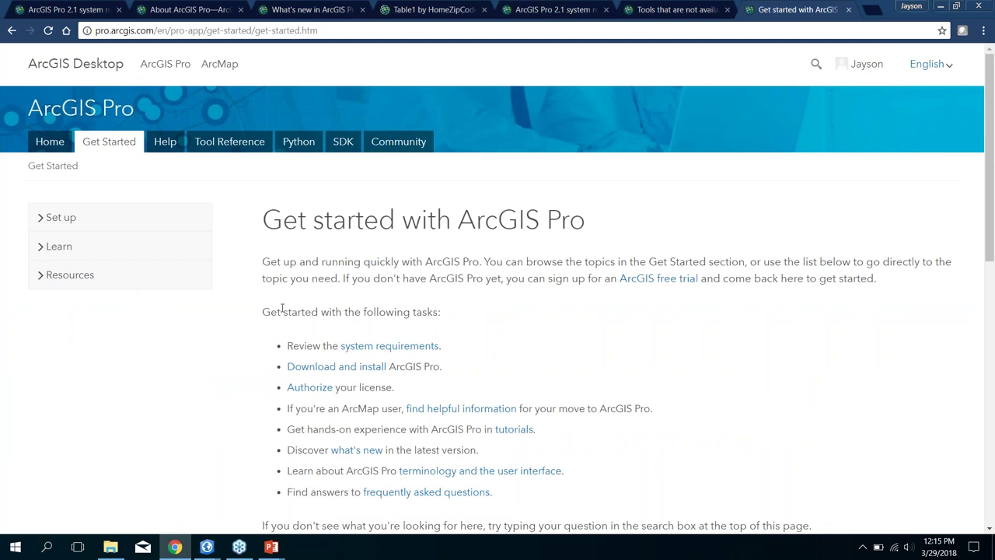
click(165, 143)
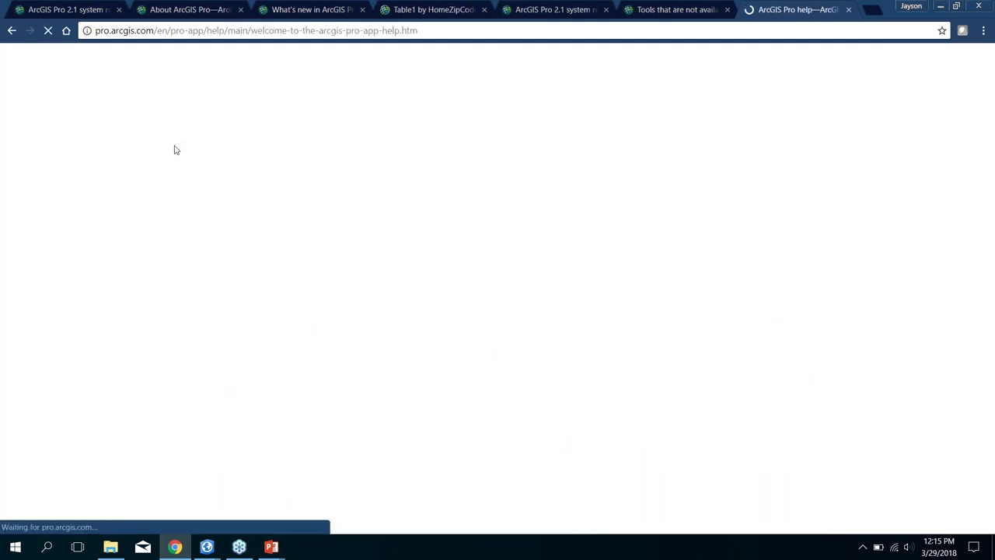
scroll(355, 351, down, 3)
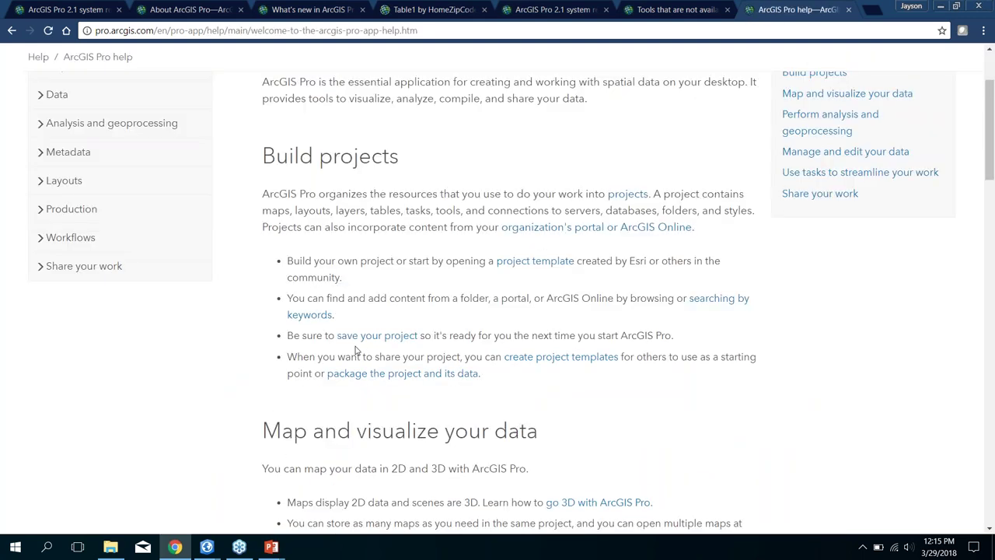
scroll(356, 351, up, 3)
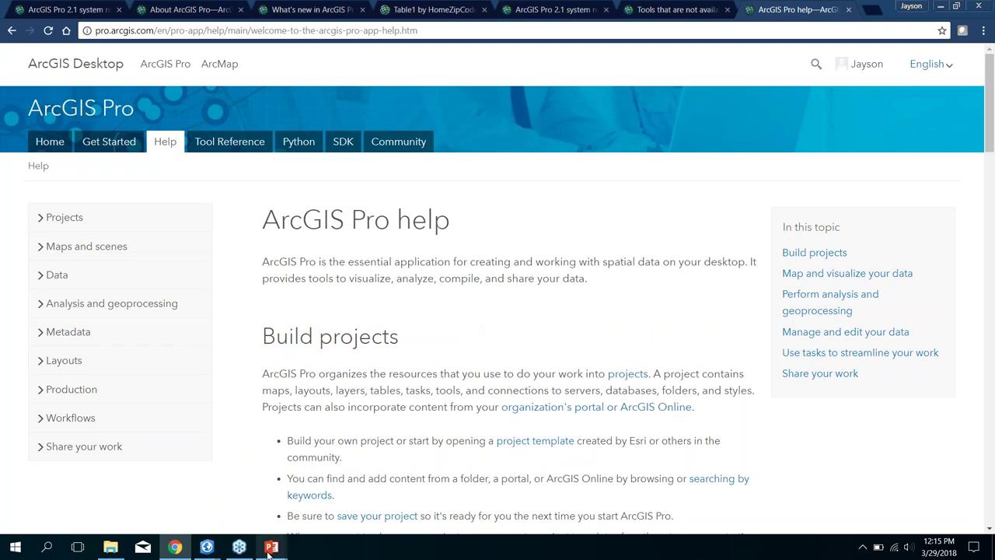
Switch back to the PowerPoint slide show, open learn.arcgis.com from the Resources slide, and review the New Lessons.
mouse_move(269, 548)
click(314, 521)
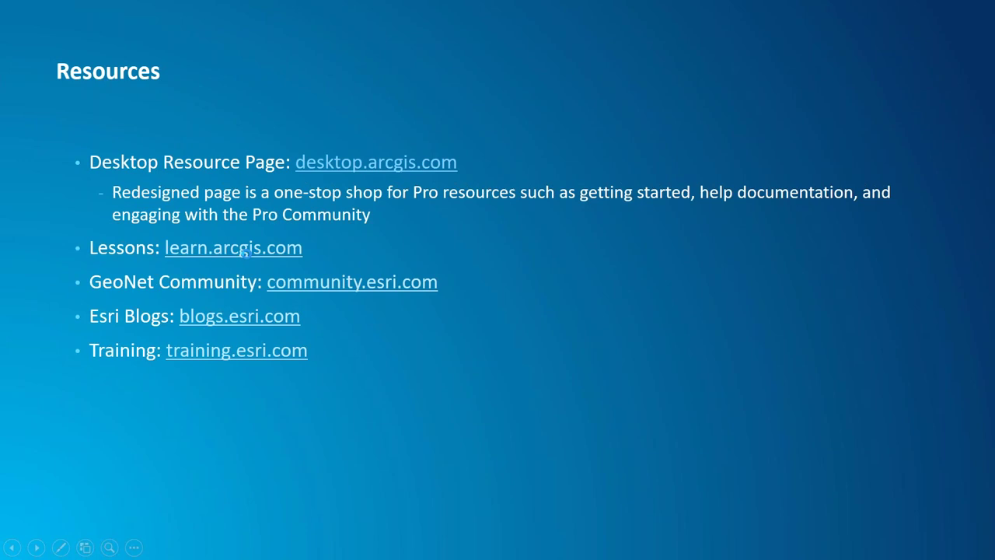
click(172, 249)
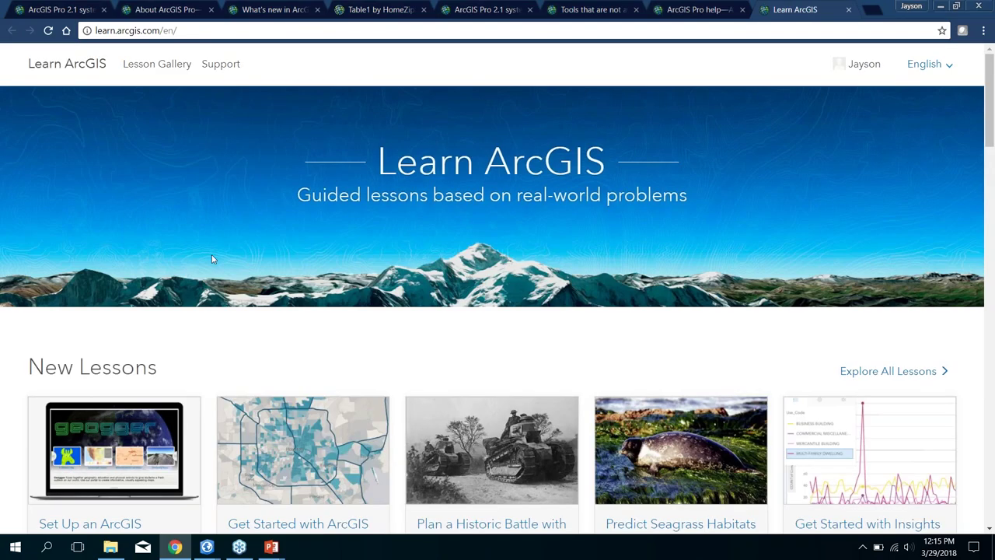
scroll(213, 258, down, 1)
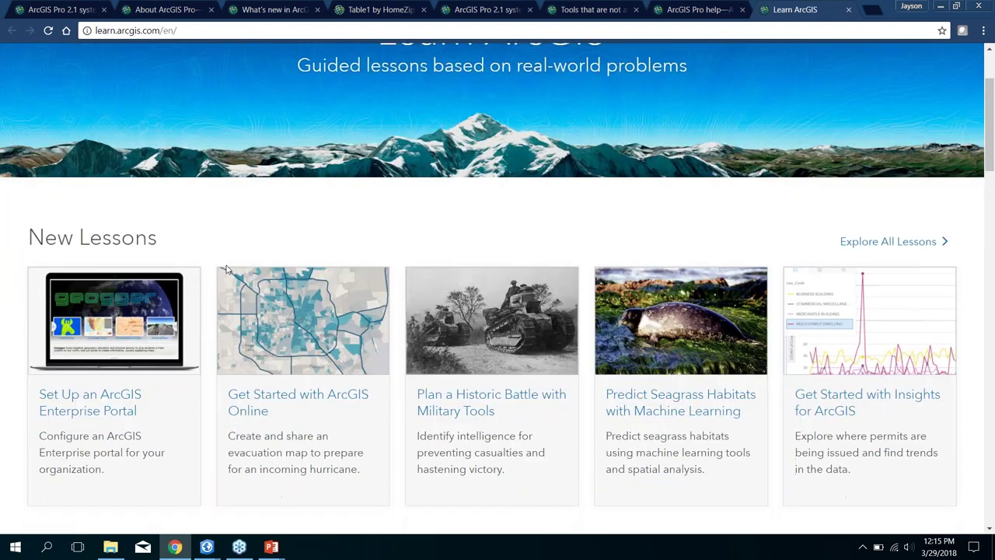
scroll(215, 355, down, 1)
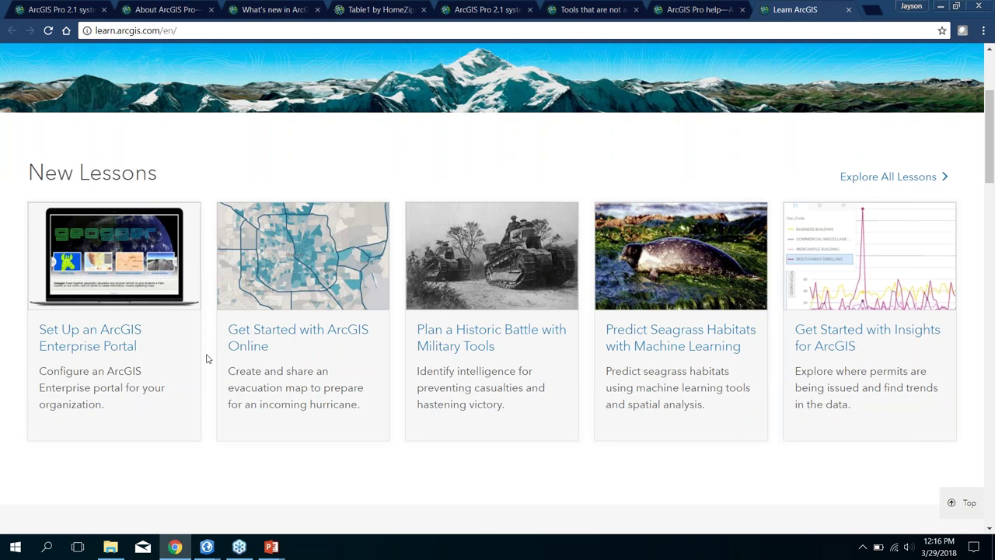
scroll(171, 358, down, 1)
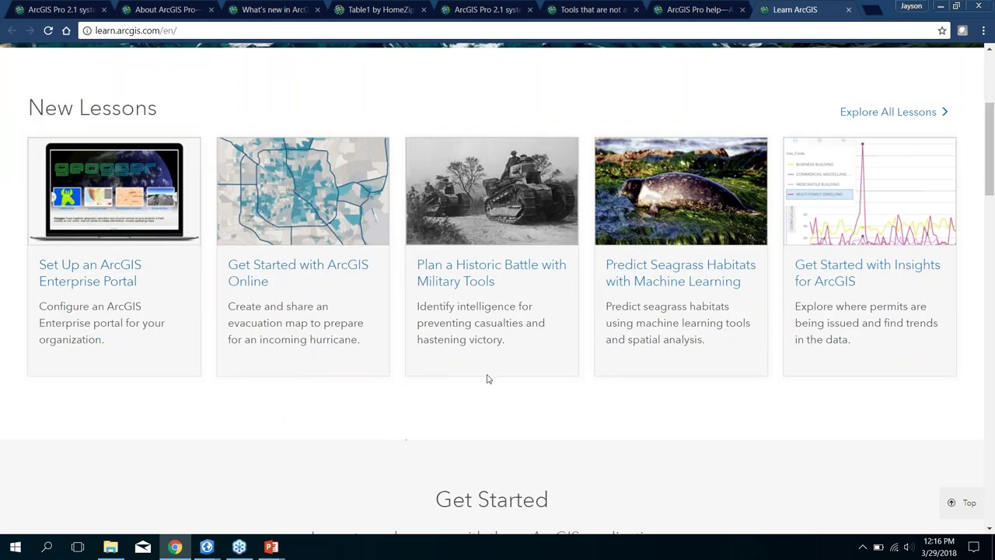
Find the Get Started section on Learn ArcGIS and start the ArcGIS Pro lesson about Venice.
scroll(586, 396, down, 2)
scroll(582, 397, down, 5)
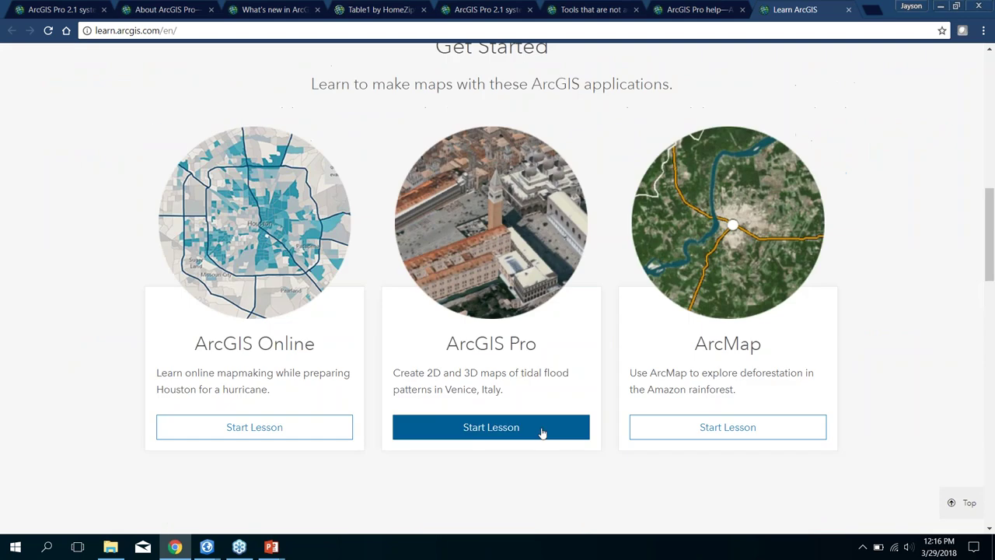
scroll(508, 313, up, 1)
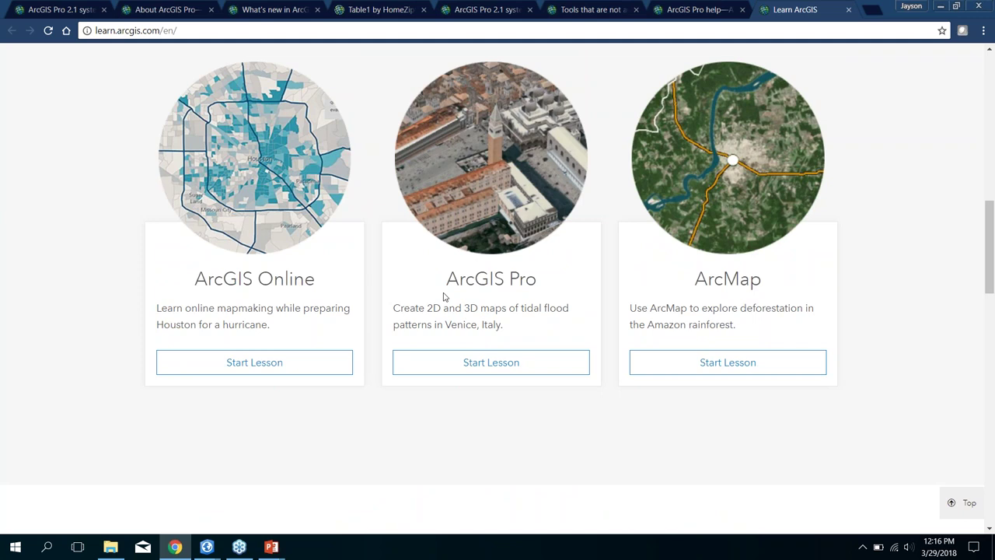
click(492, 369)
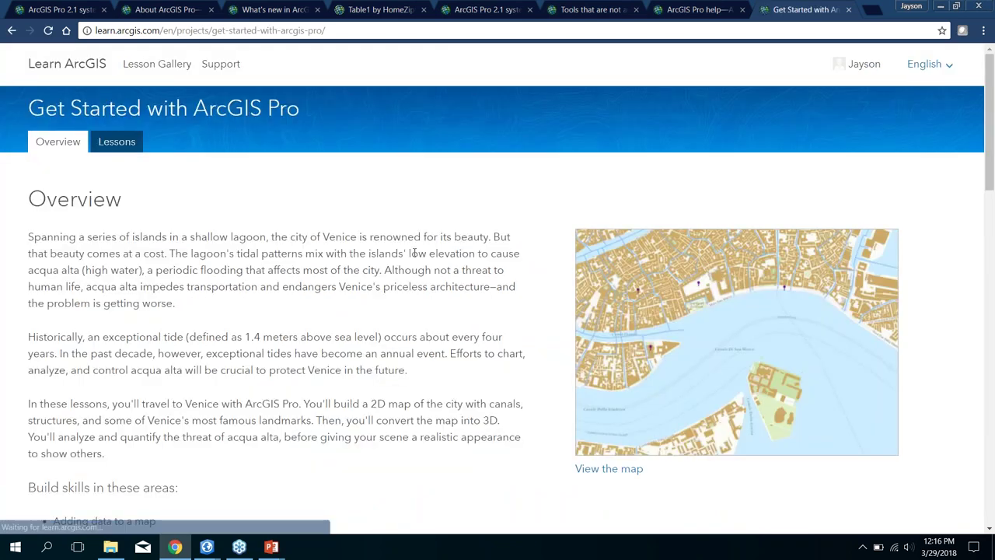
Review the overview and lesson list of Get Started with ArcGIS Pro, and go back to the Learn ArcGIS home page.
scroll(365, 258, down, 1)
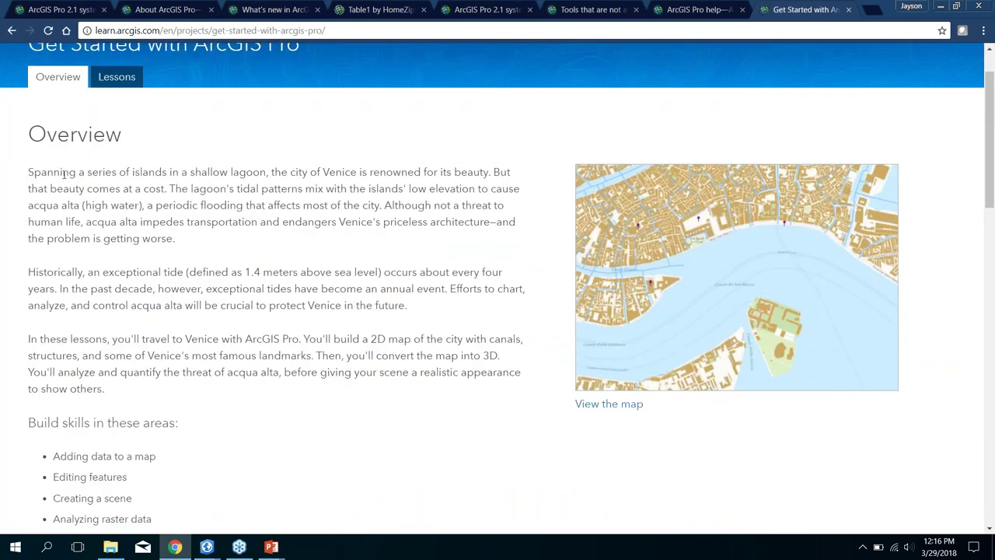
drag(28, 172, 208, 242)
click(208, 242)
scroll(259, 294, down, 5)
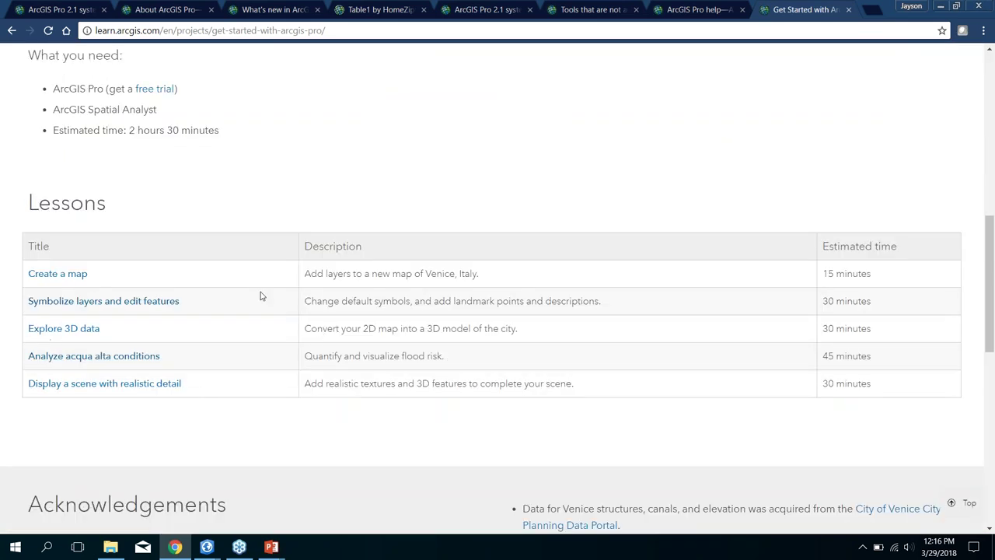
scroll(258, 294, up, 6)
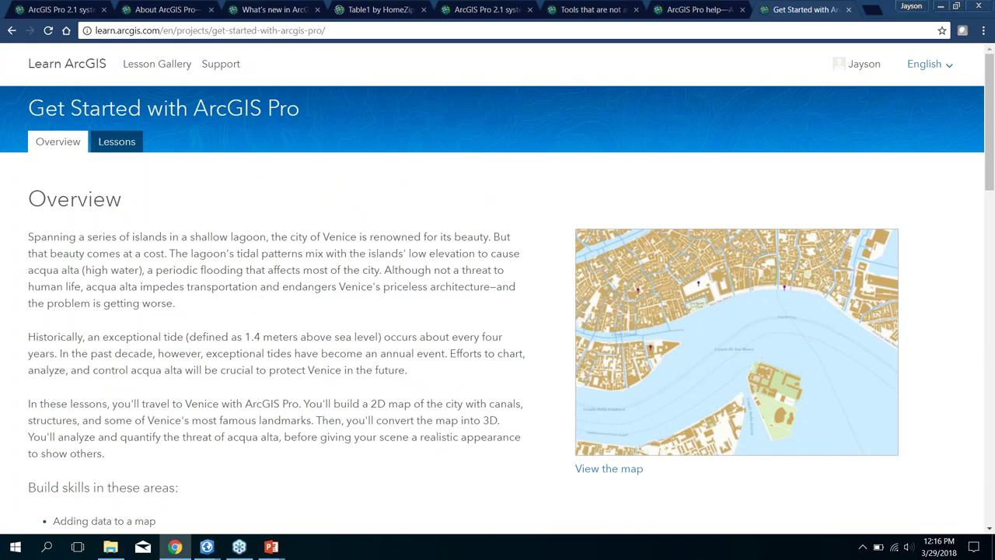
click(12, 31)
scroll(187, 224, up, 10)
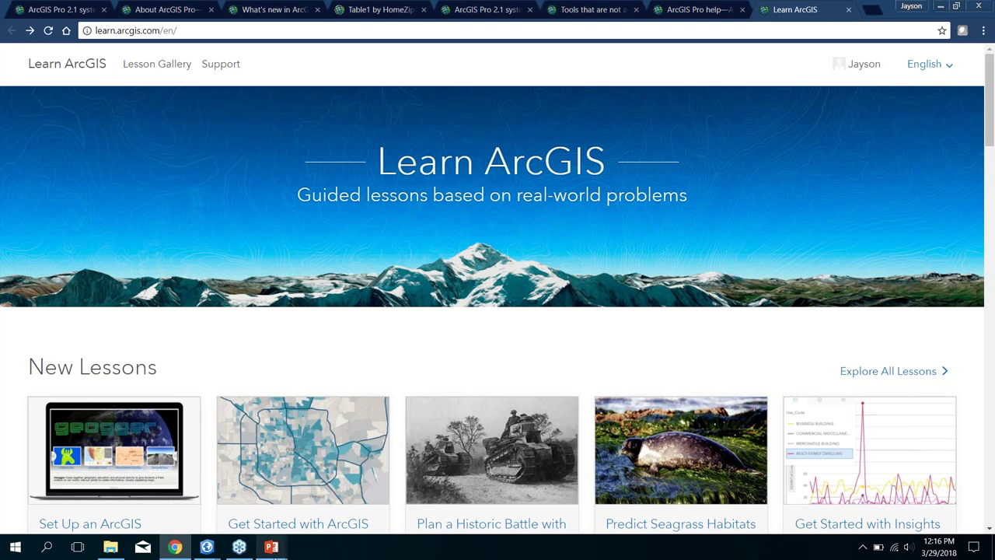
Open community.esri.com from the PowerPoint Resources slide, and look through GeoNet's question box, communities and featured groups.
mouse_move(271, 546)
click(340, 490)
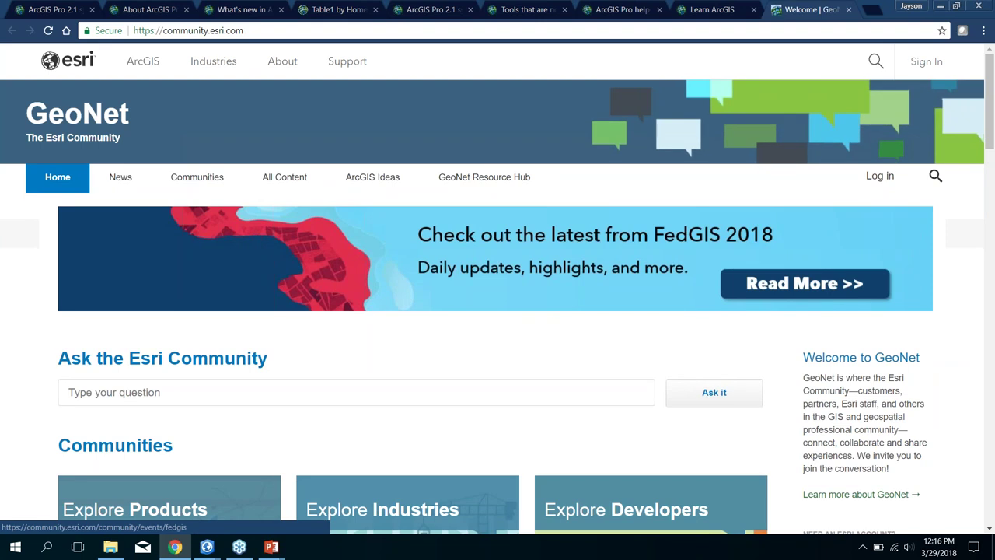
scroll(548, 310, down, 2)
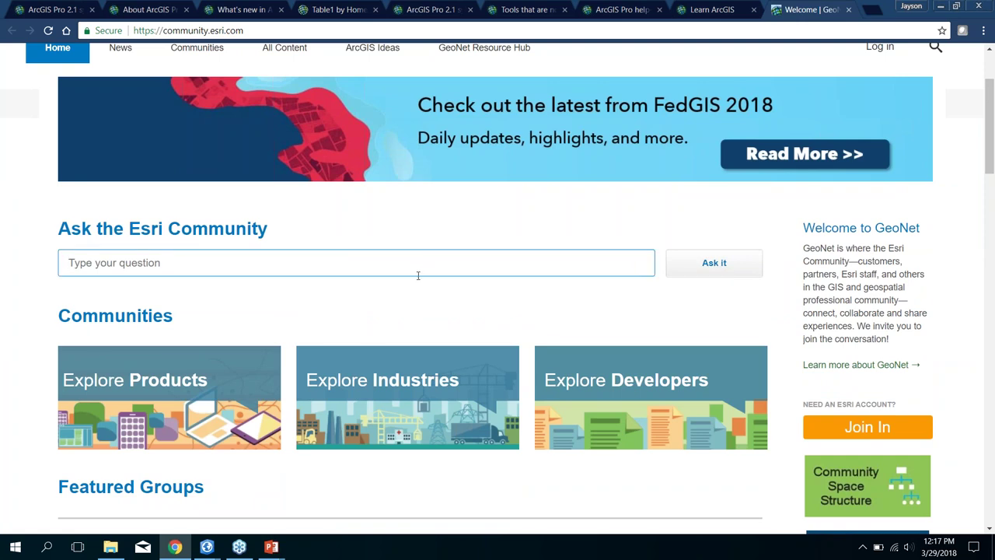
scroll(418, 275, down, 1)
scroll(436, 262, down, 1)
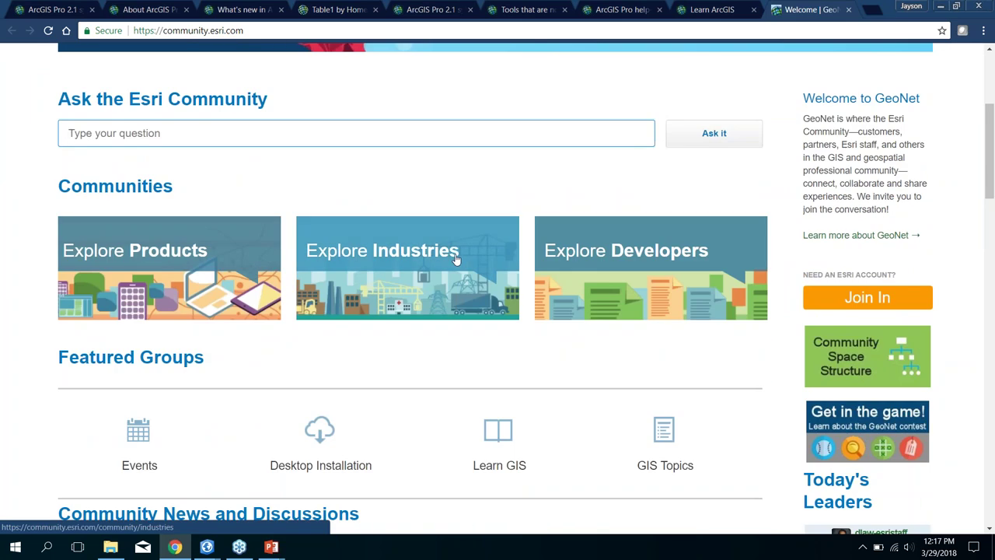
scroll(462, 268, down, 4)
scroll(384, 311, up, 8)
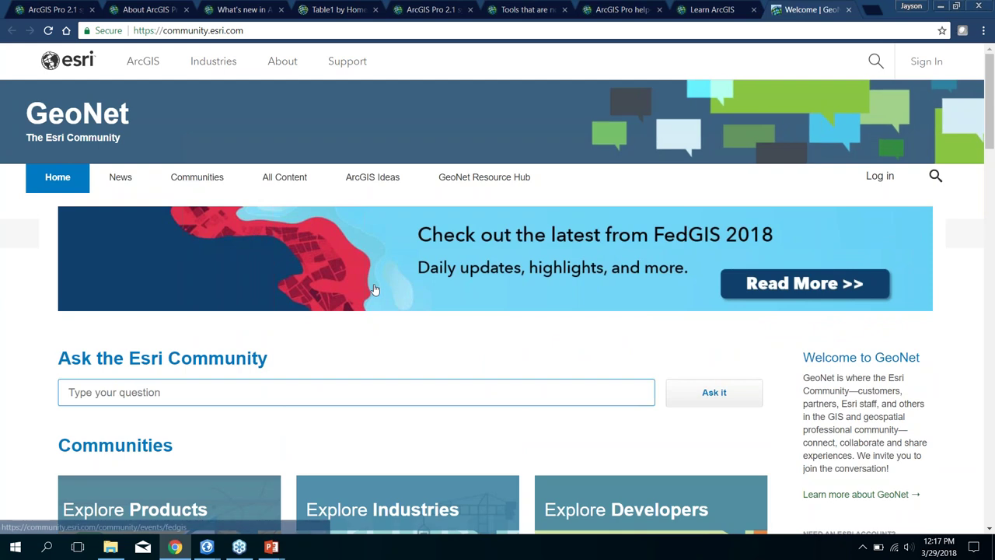
Open blogs.esri.com from the PowerPoint Resources slide, go to the ArcGIS blog under Products, and browse its recent posts.
mouse_move(272, 547)
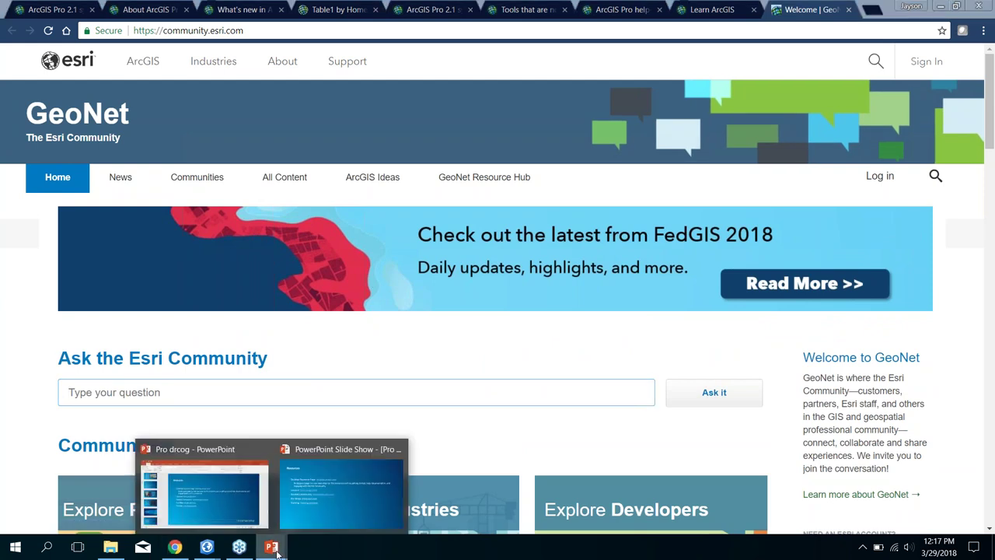
click(327, 495)
click(269, 323)
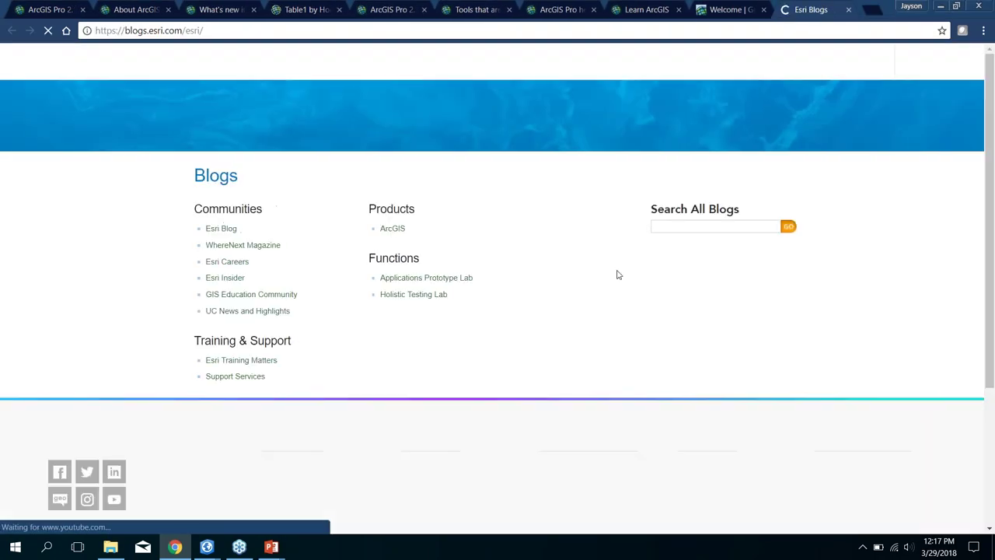
click(394, 229)
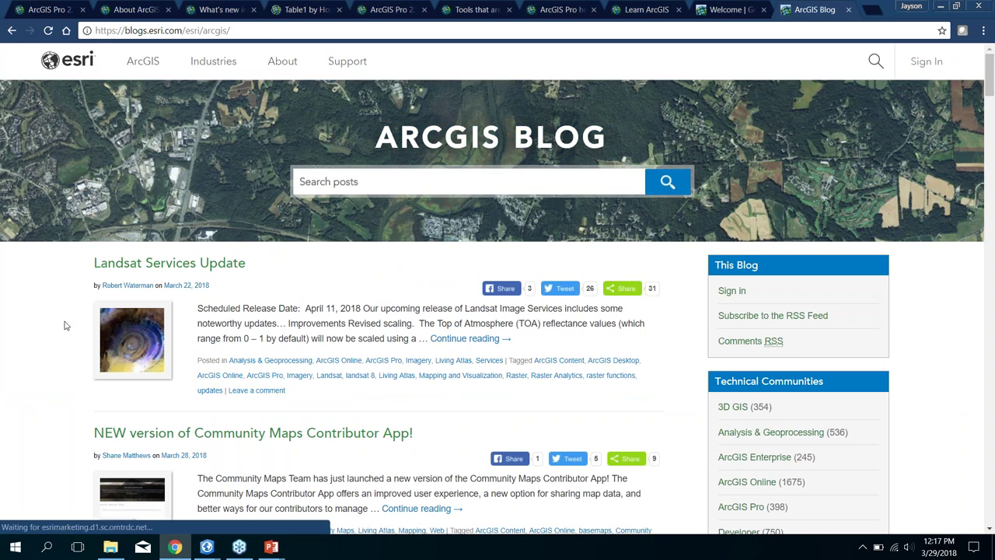
scroll(66, 325, down, 1)
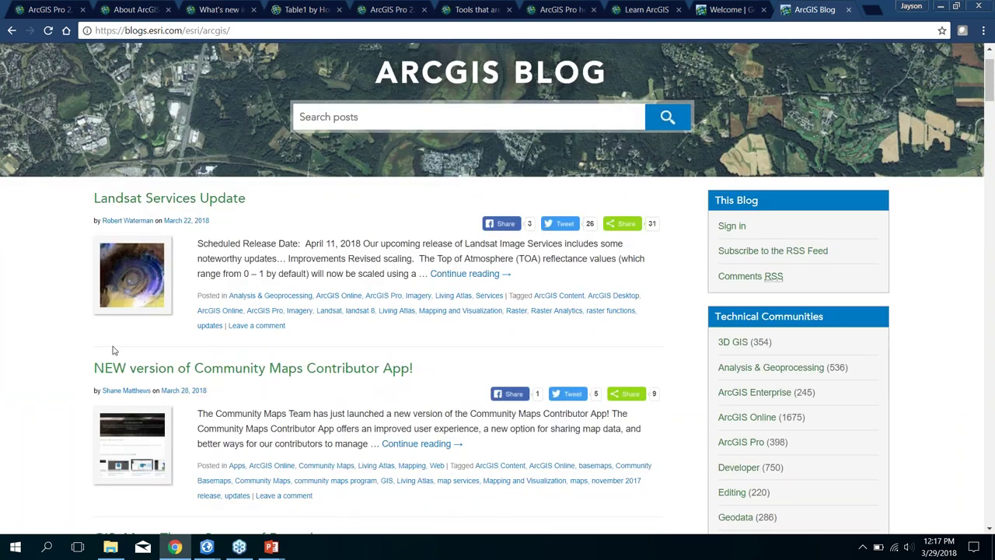
scroll(113, 350, down, 6)
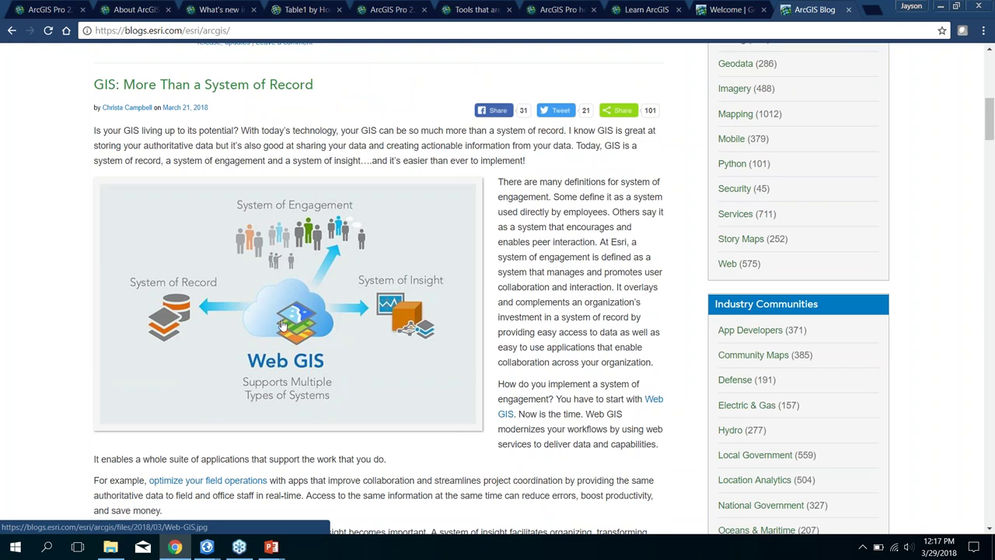
scroll(288, 331, down, 3)
scroll(295, 332, down, 3)
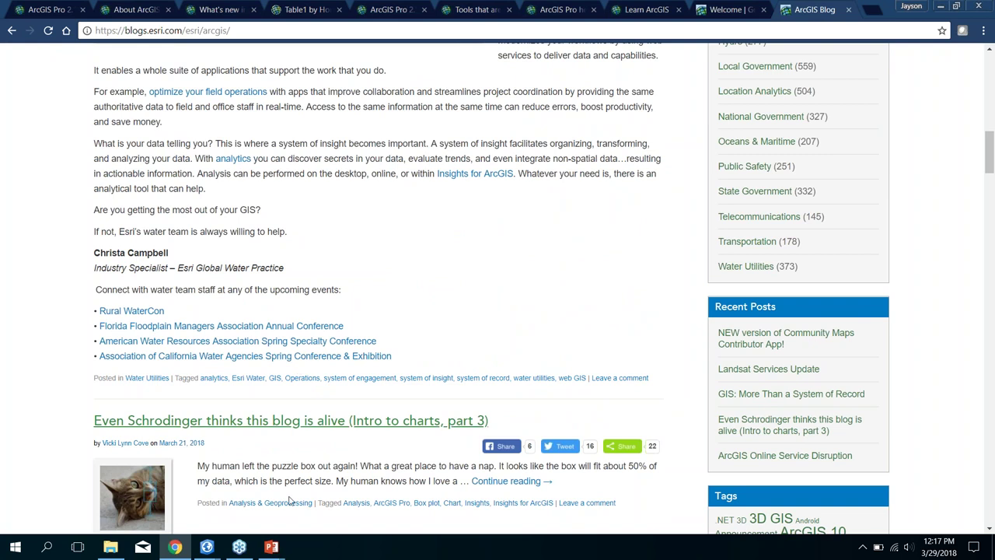
Open training.esri.com from the PowerPoint Resources slide, and view the Welcome to Esri Training section.
mouse_move(280, 545)
click(342, 489)
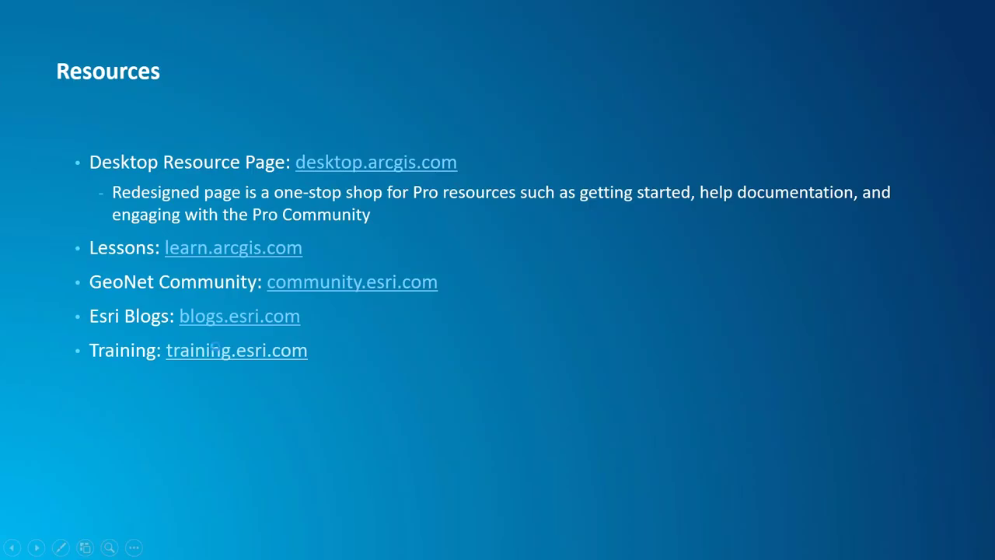
click(214, 350)
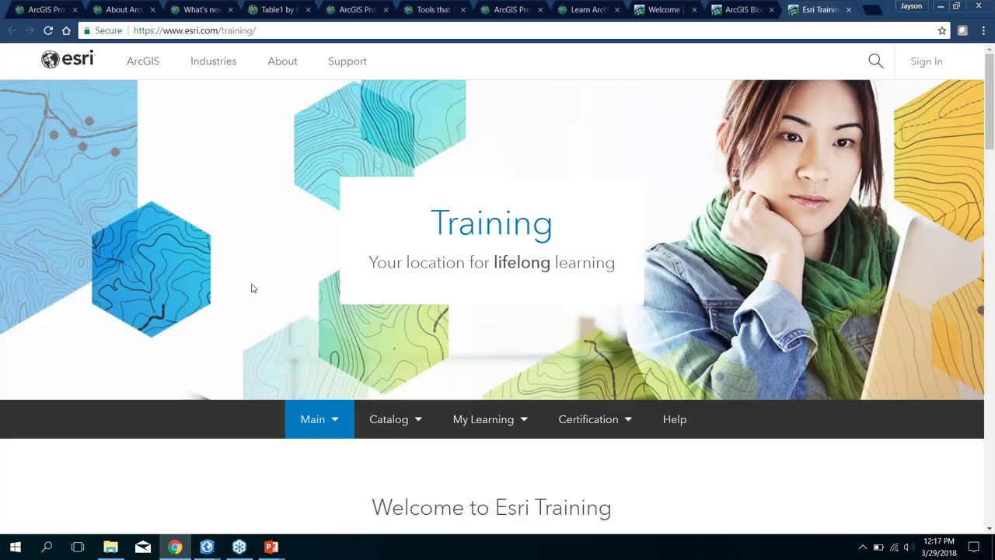
scroll(285, 281, down, 3)
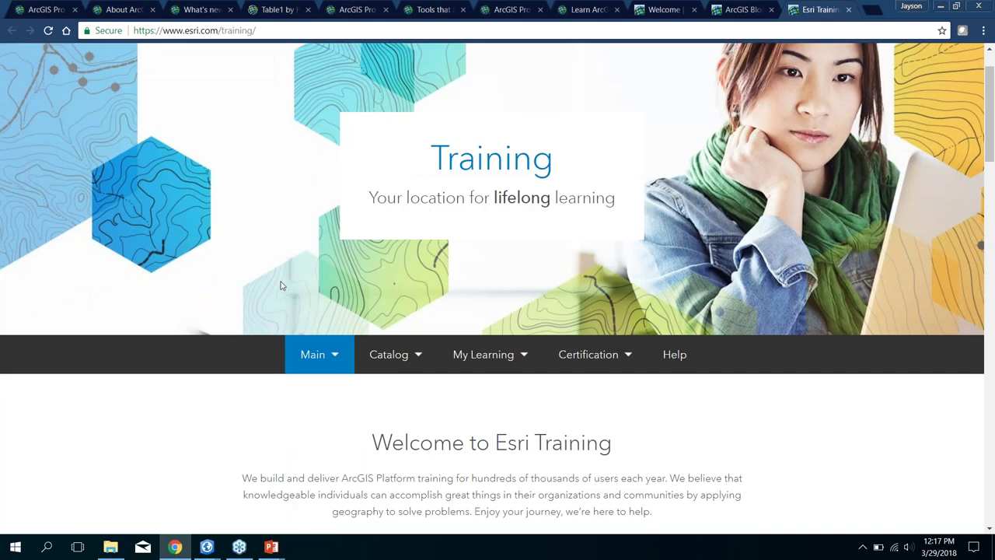
Look over the Esri Training home page and open the catalog's Find Training page.
scroll(278, 320, down, 2)
scroll(326, 295, up, 3)
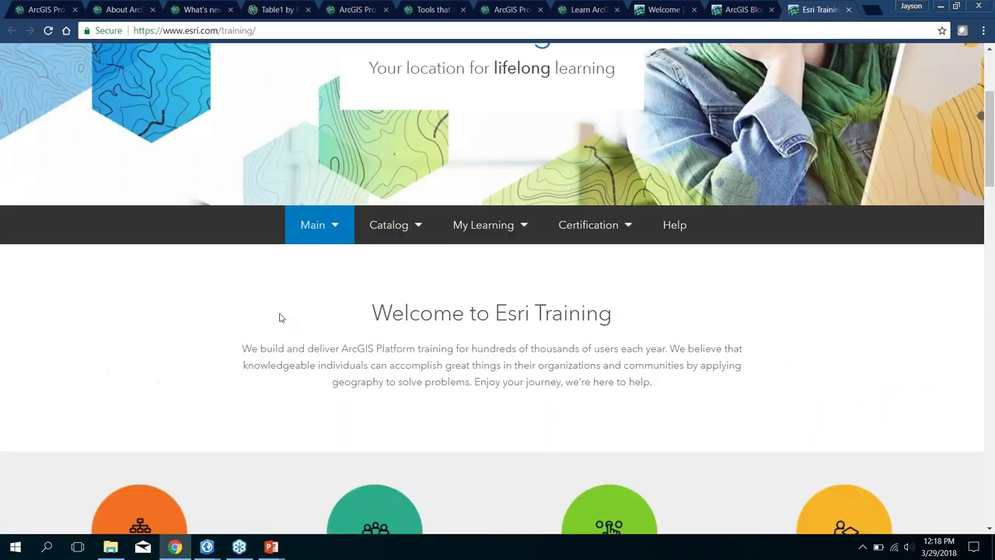
click(403, 231)
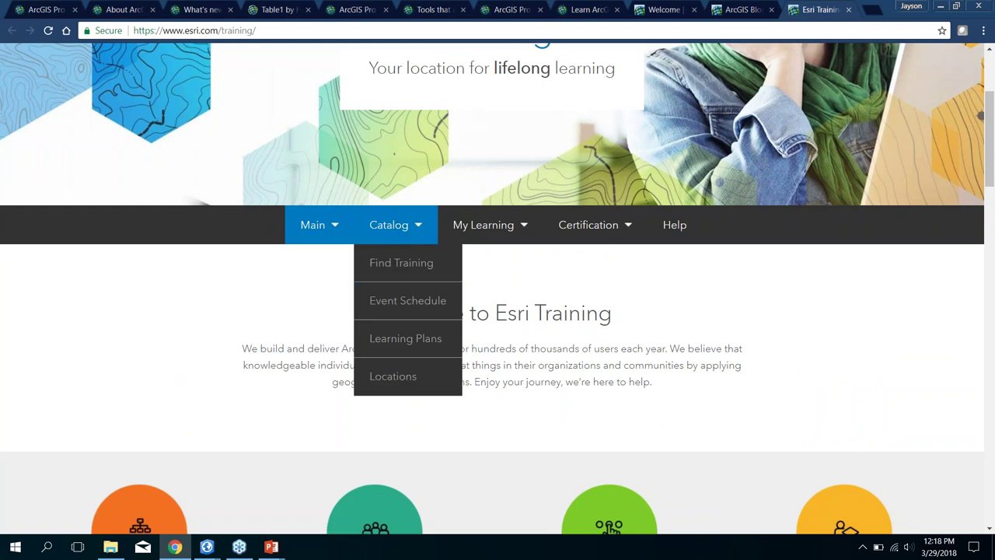
click(422, 268)
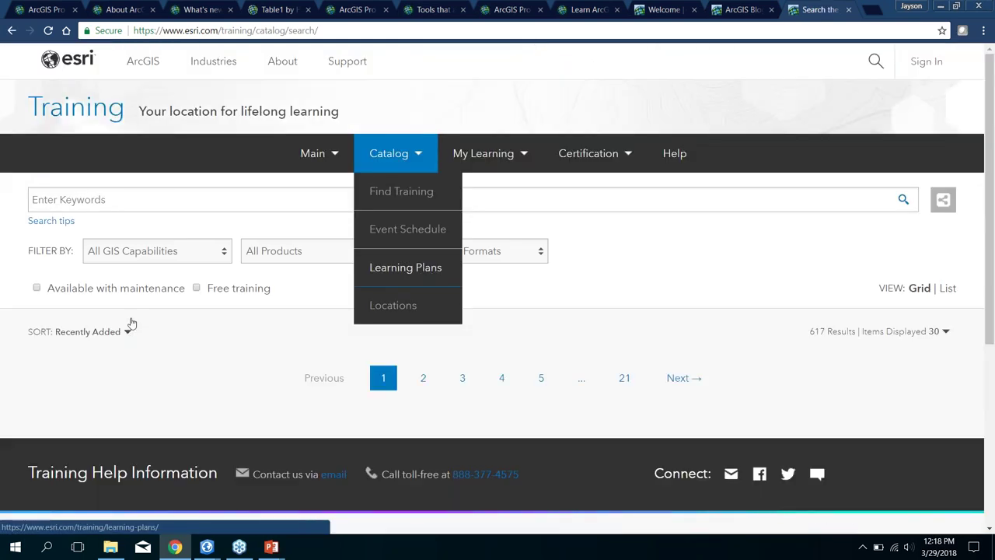
Filter the training catalog by the ArcGIS Pro product and browse the matching courses.
click(353, 256)
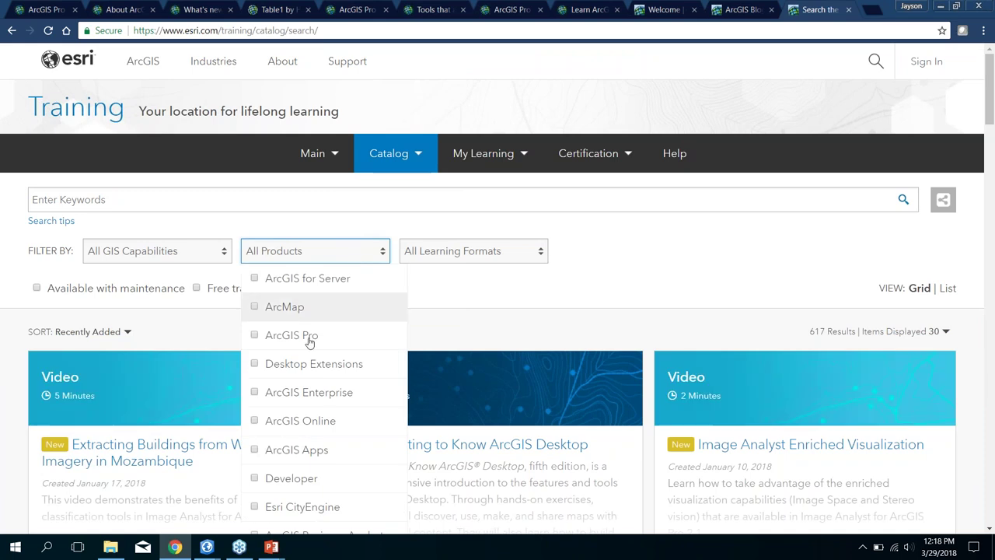
click(254, 335)
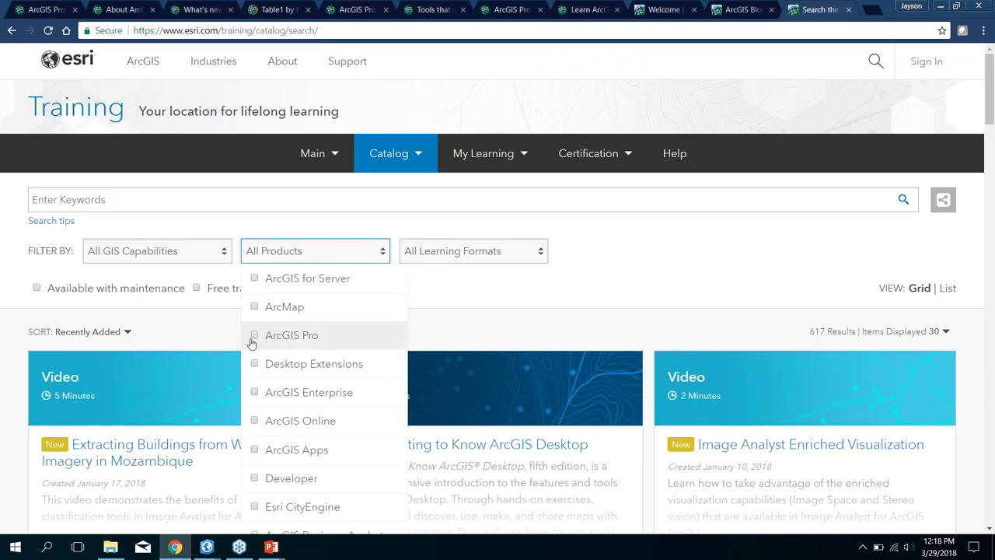
click(717, 265)
scroll(661, 237, down, 1)
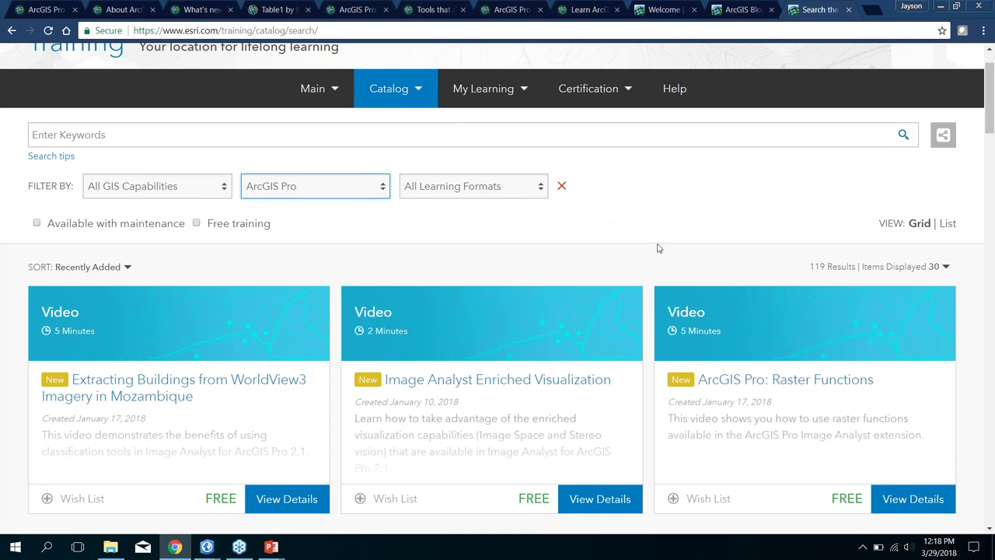
scroll(657, 248, down, 1)
scroll(619, 410, up, 2)
Open the Esri Southwest User Conference page from the PowerPoint Resources slide, and look through its About the Conference section.
mouse_move(271, 546)
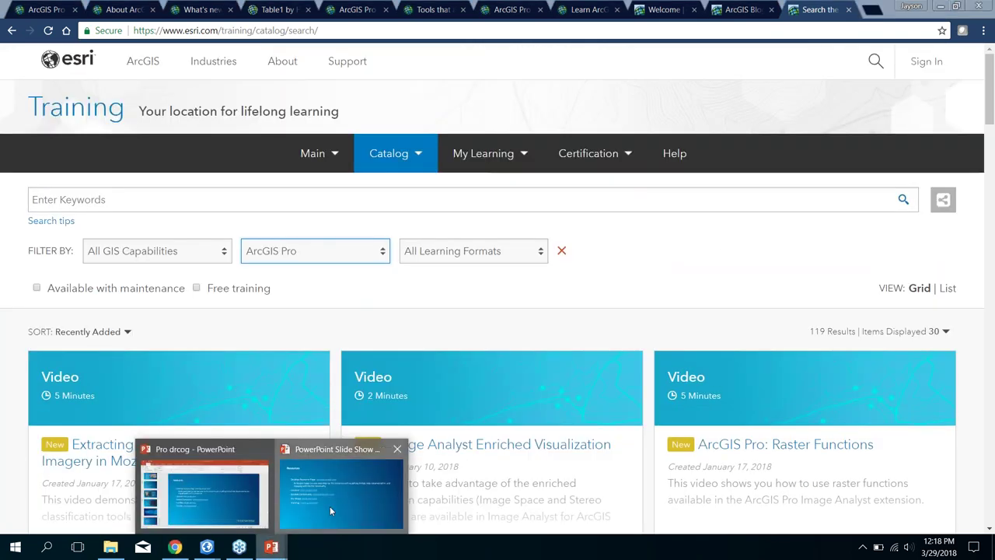
click(336, 482)
click(349, 406)
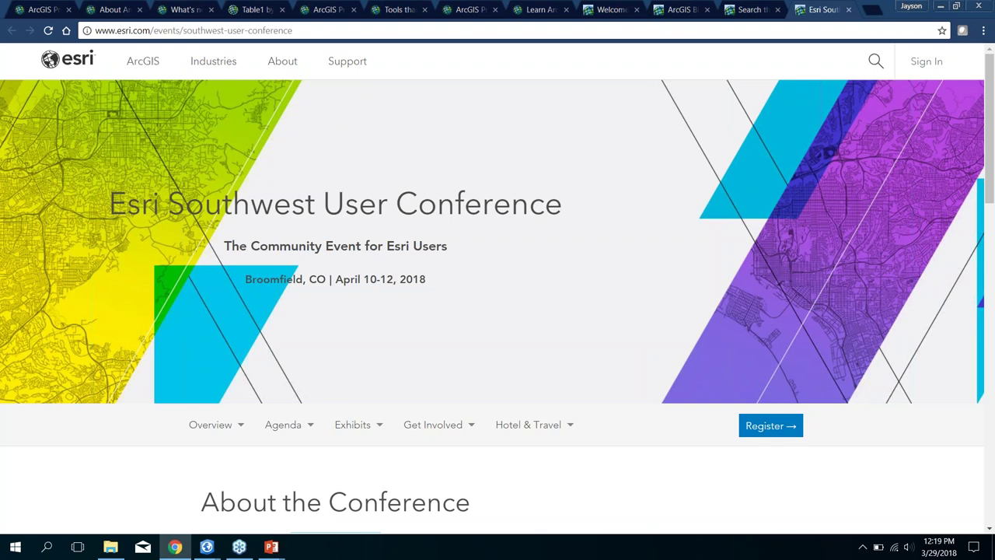
scroll(630, 275, down, 1)
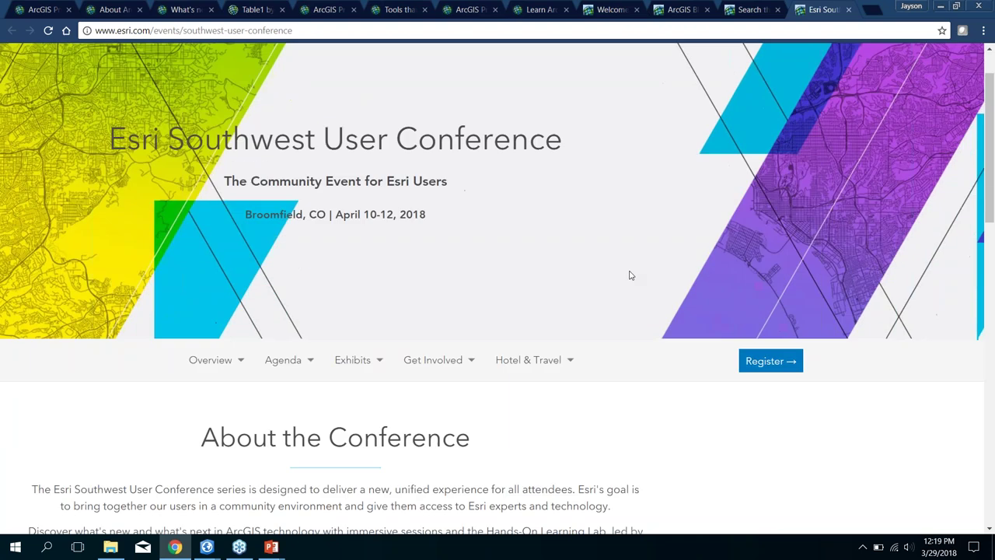
scroll(660, 311, down, 3)
scroll(691, 349, up, 3)
scroll(695, 349, up, 1)
Return to the PowerPoint slide show, and switch to the SonomaCo project in ArcGIS Pro.
mouse_move(278, 540)
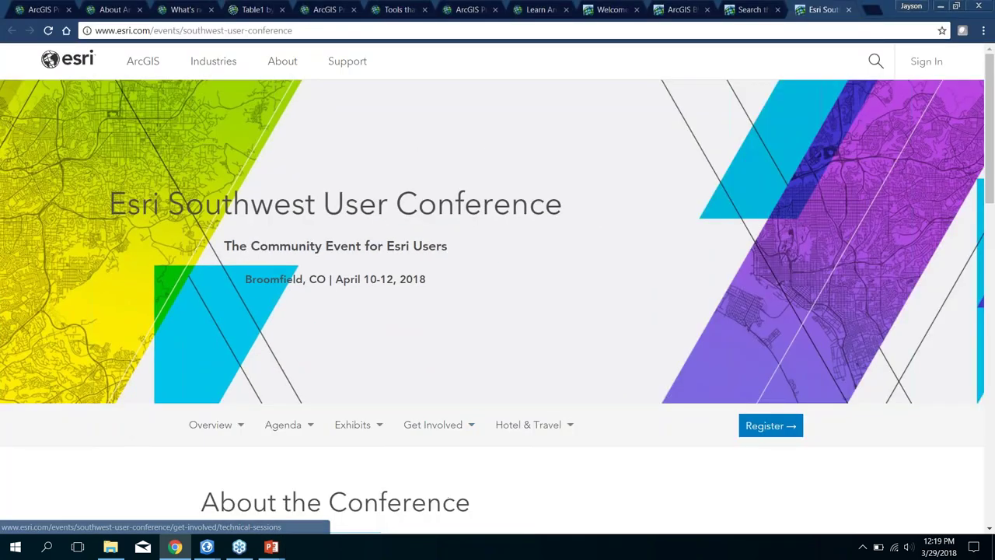
click(319, 506)
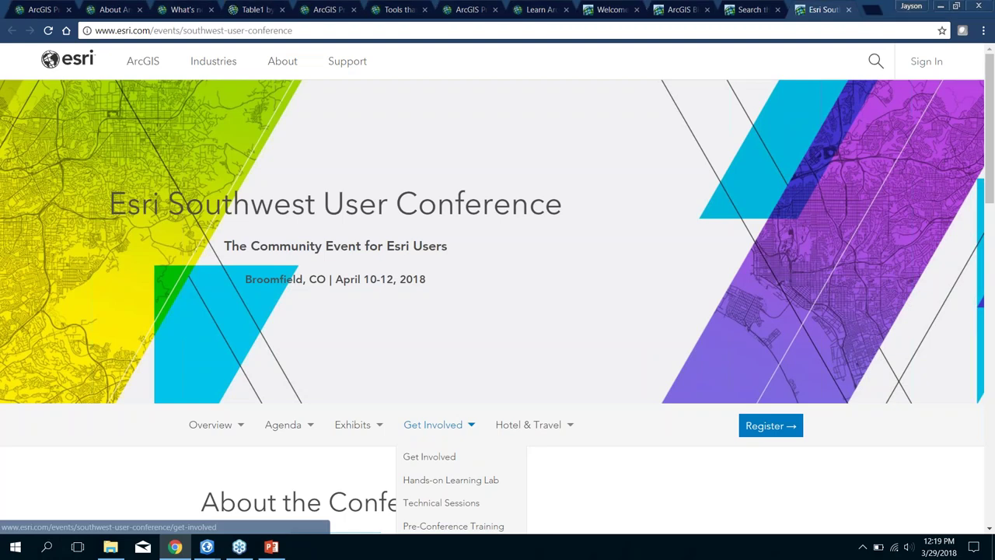
mouse_move(207, 547)
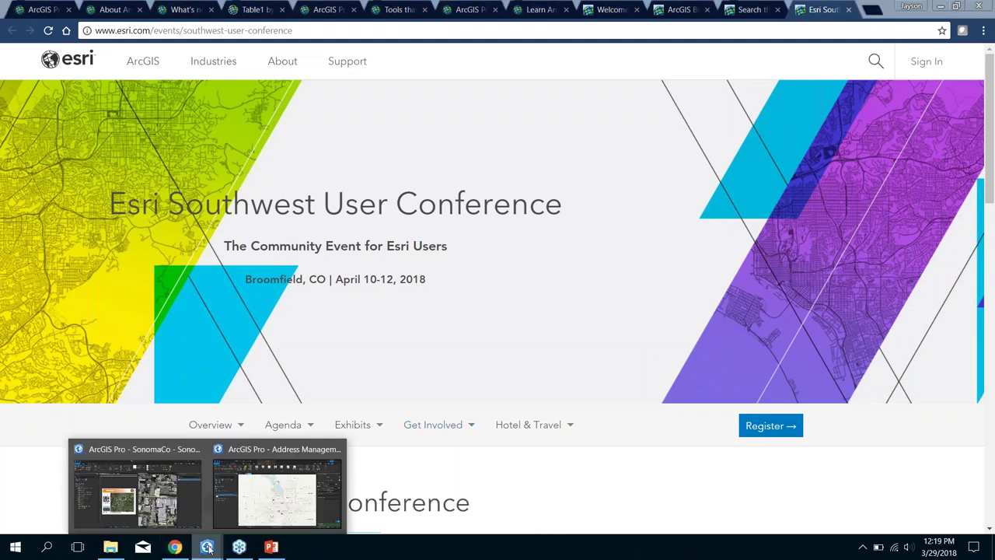
click(166, 498)
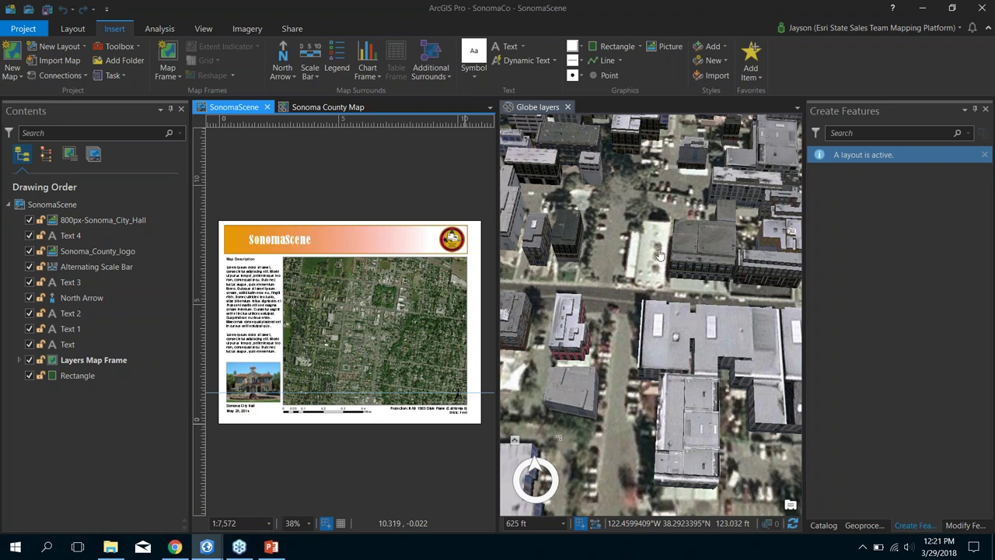
click(175, 547)
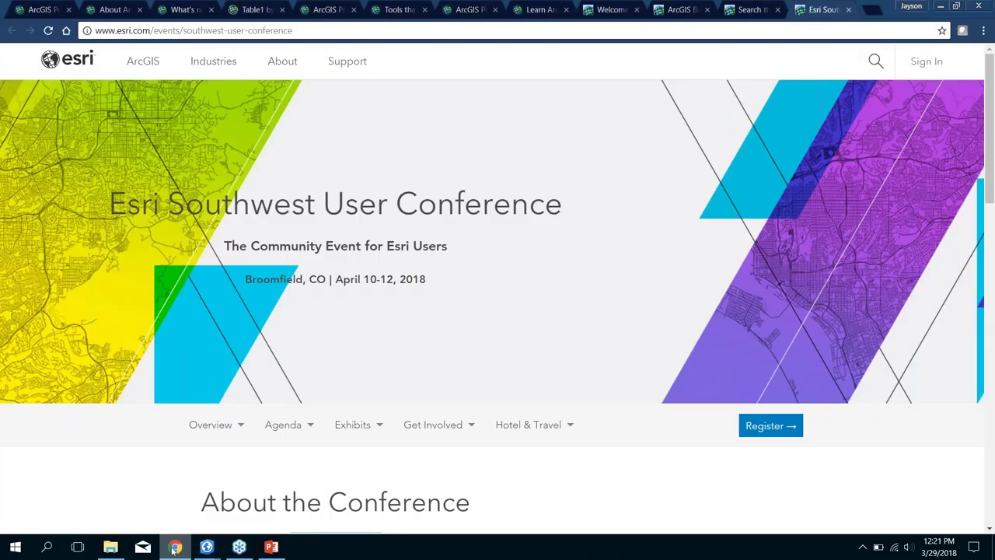
click(709, 34)
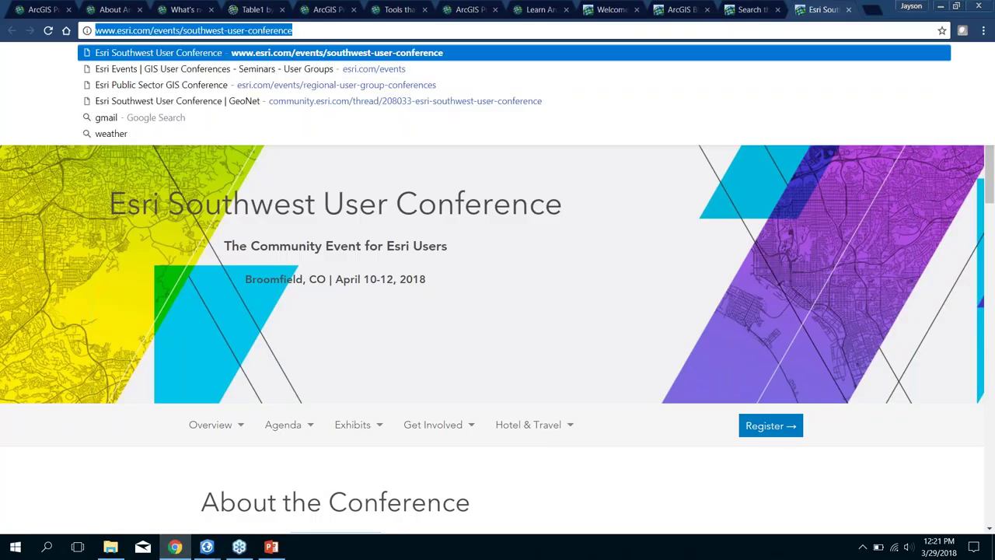
text(training/)
key(Return)
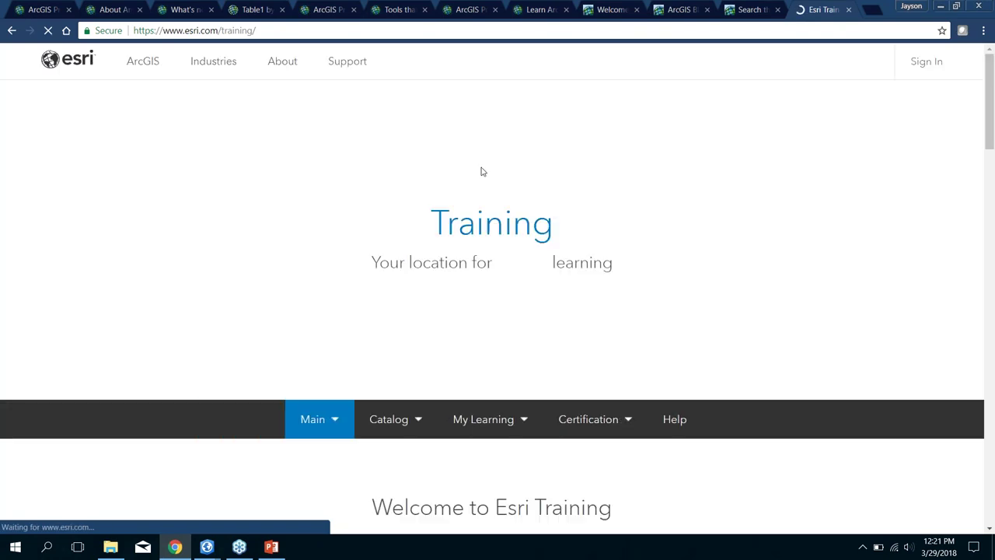
scroll(439, 224, down, 3)
scroll(440, 224, down, 7)
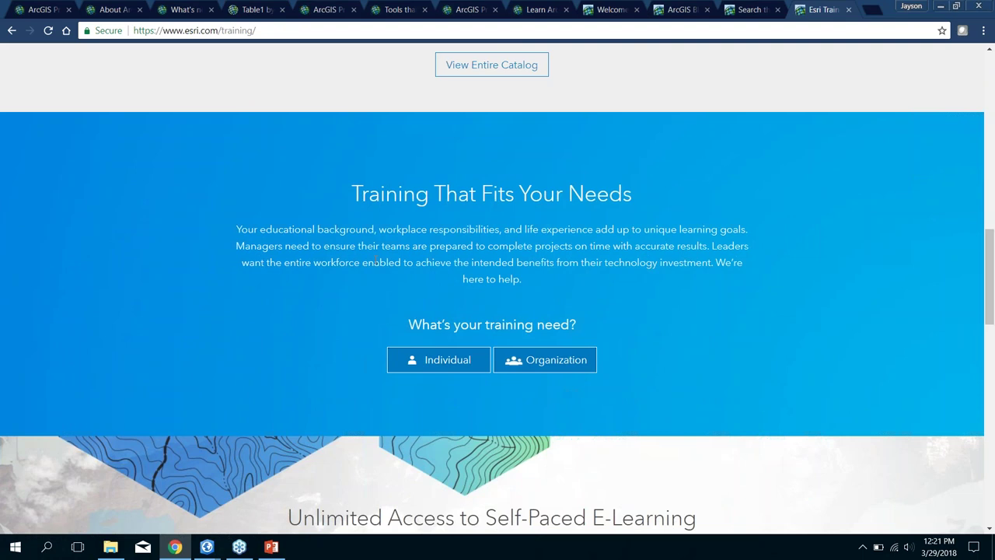
scroll(363, 297, up, 11)
Open the catalog's Find Training page, search for "utility network" and browse the matching courses.
mouse_move(390, 419)
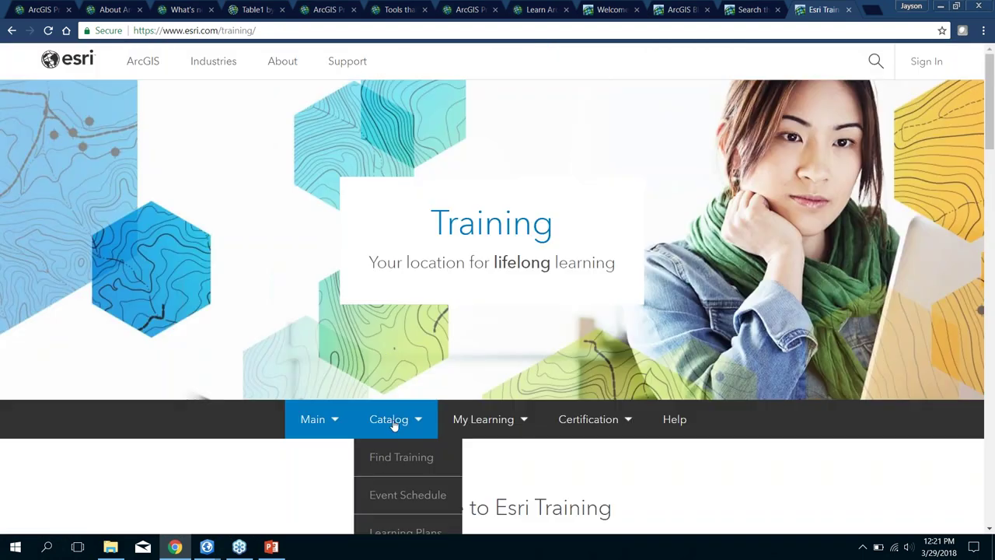
click(407, 458)
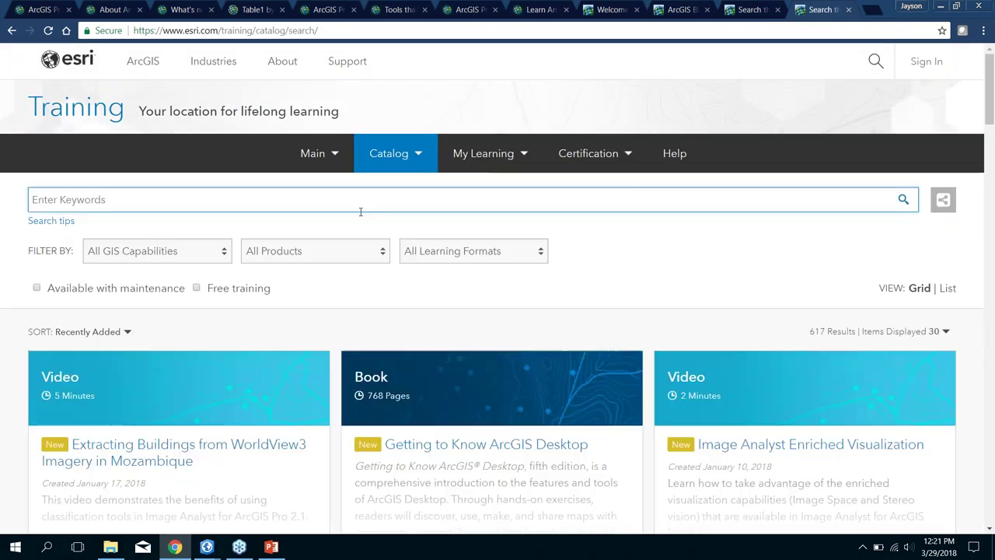
text(utility network)
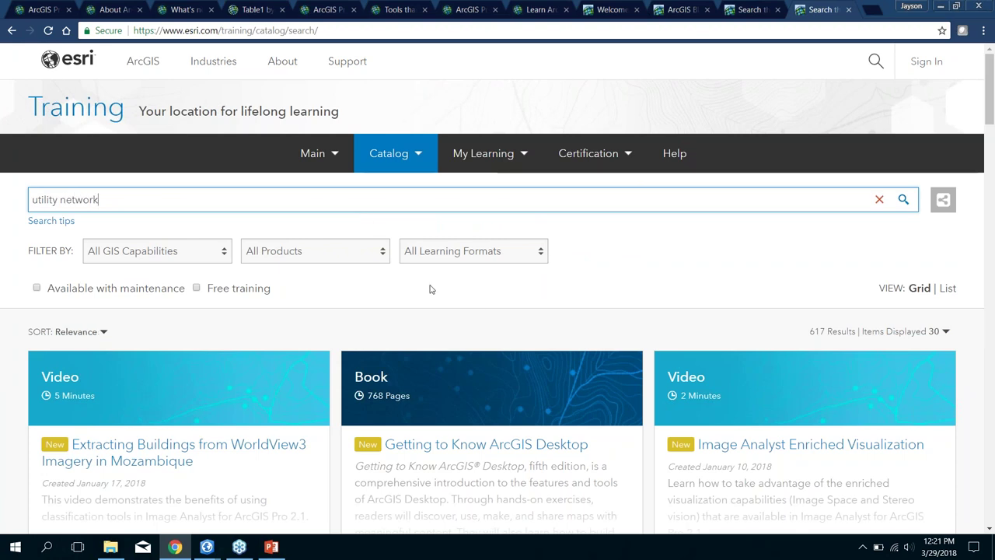
scroll(497, 284, down, 1)
scroll(631, 262, down, 1)
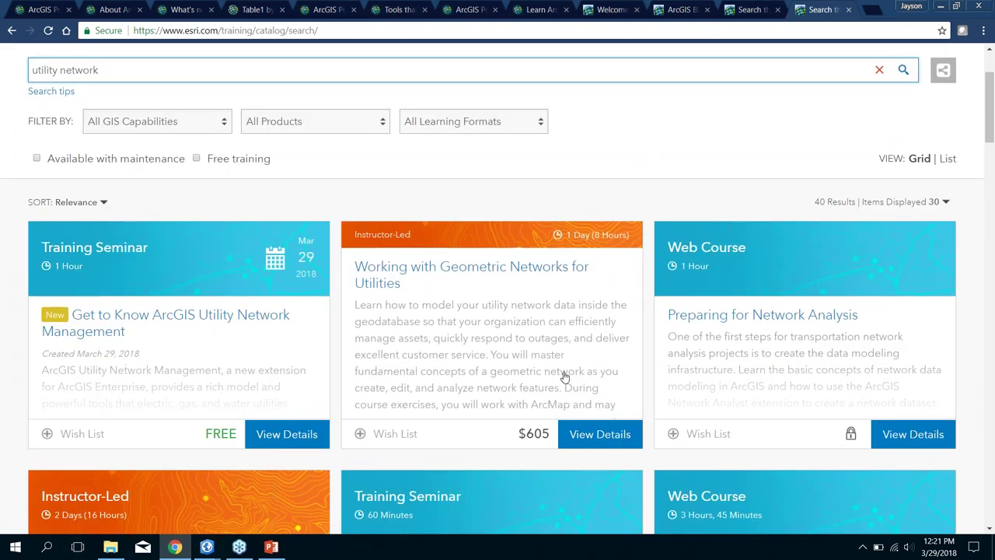
scroll(534, 353, down, 3)
scroll(536, 357, up, 5)
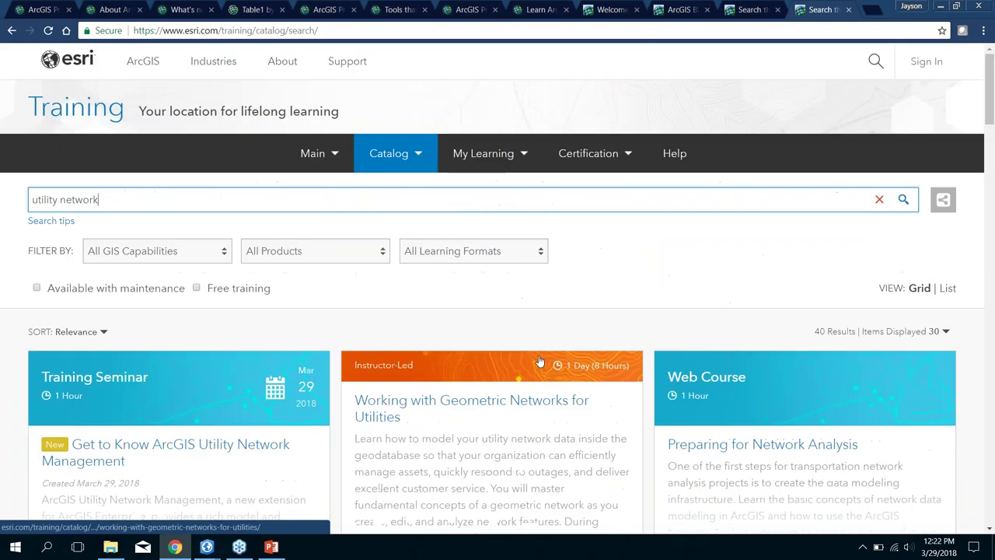